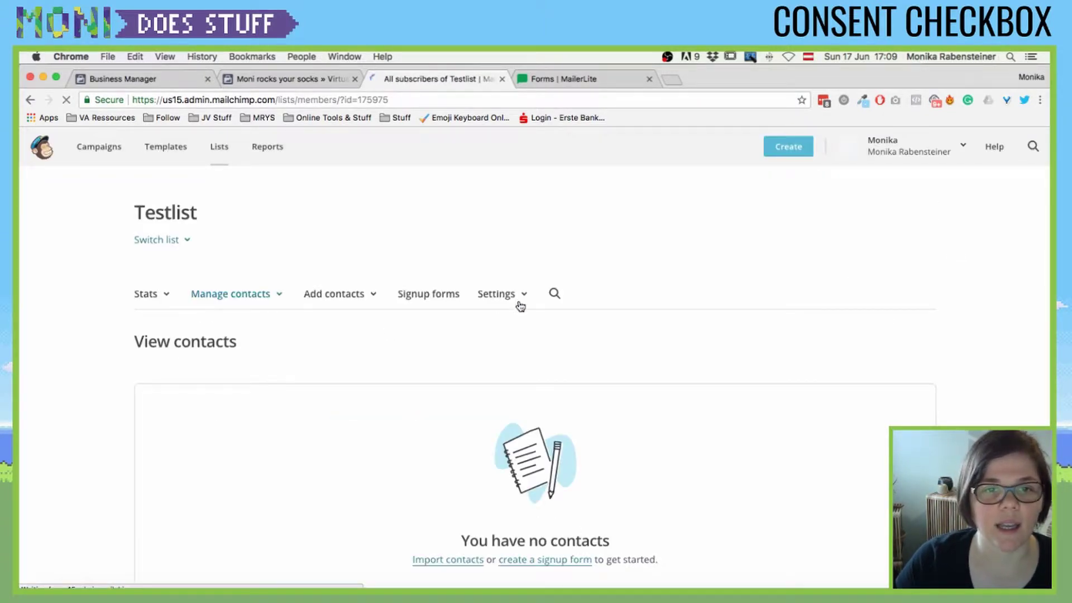
# - Review the Form settings in Testlist's List name and defaults settings
pyautogui.click(509, 297)
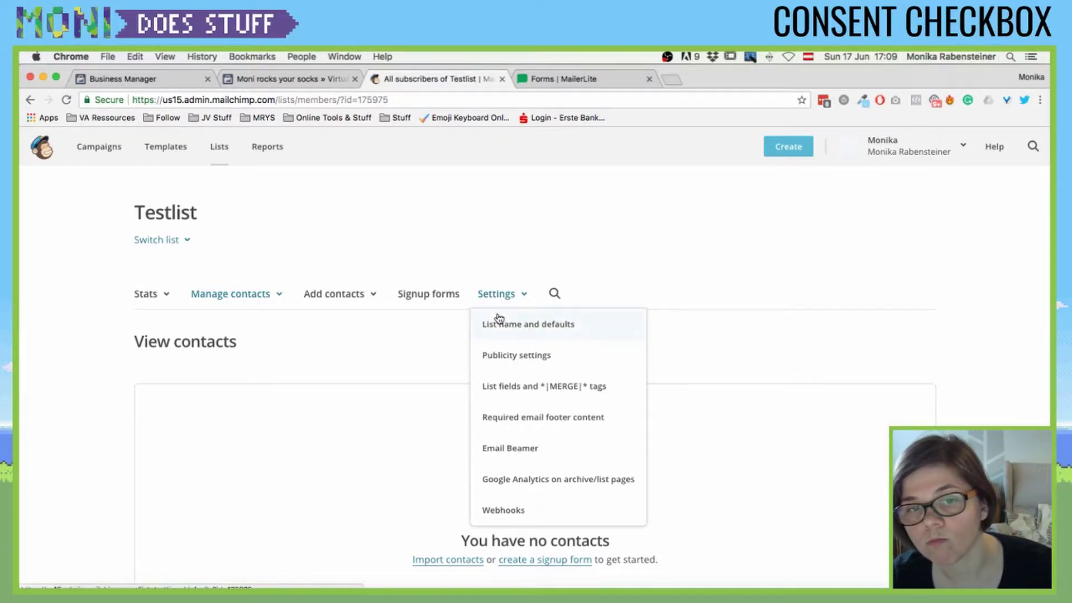
pyautogui.click(500, 322)
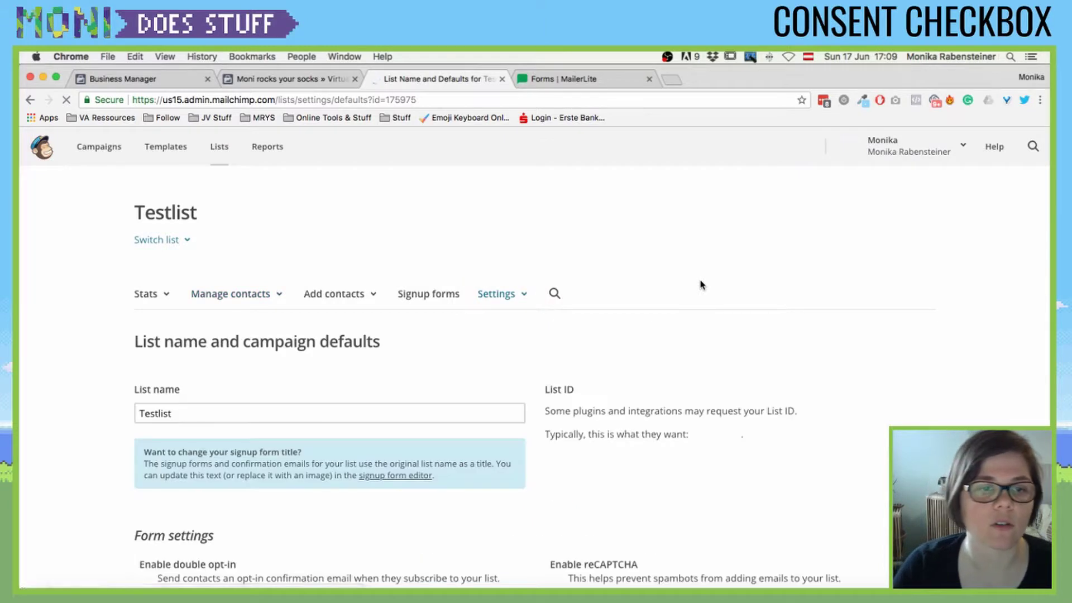
pyautogui.scroll(-5, 698, 296)
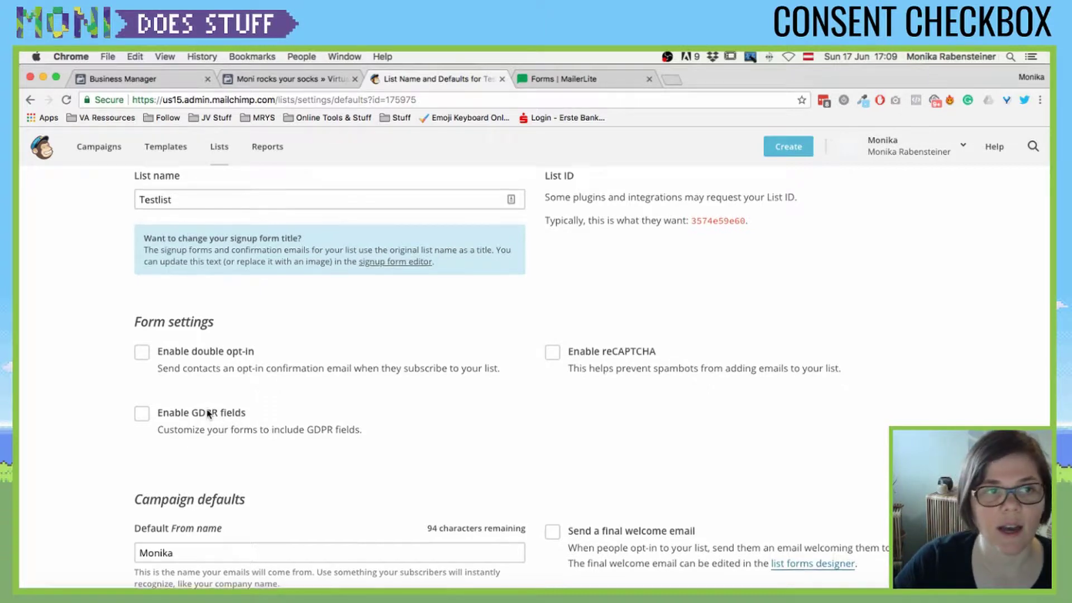
pyautogui.scroll(3, 211, 416)
pyautogui.scroll(-1, 210, 336)
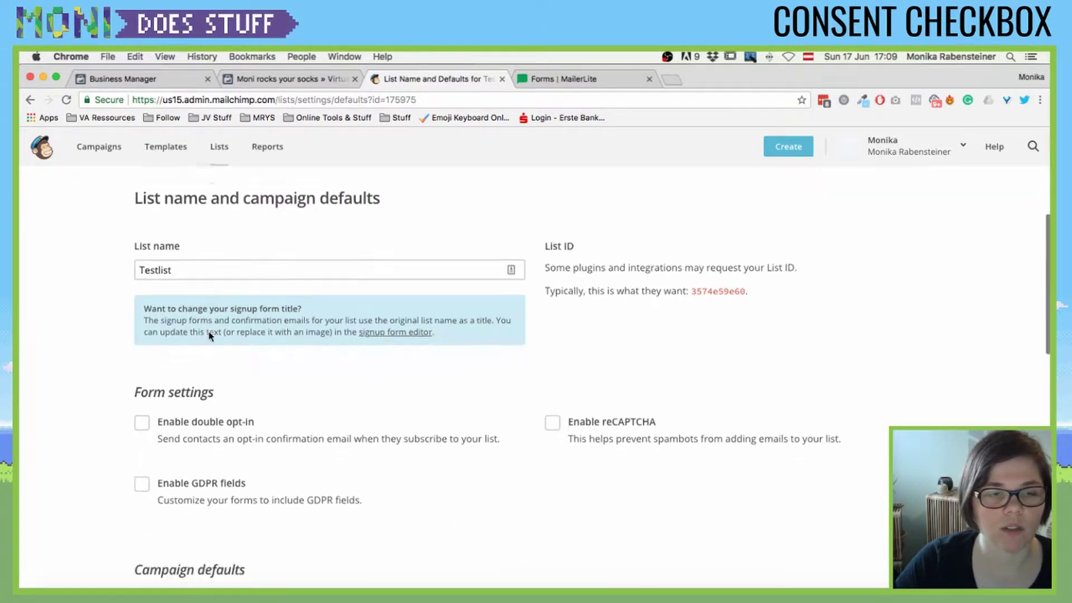
pyautogui.scroll(3, 209, 334)
# - Return to Testlist's contacts and start adding a single subscriber from Add contacts
pyautogui.click(215, 285)
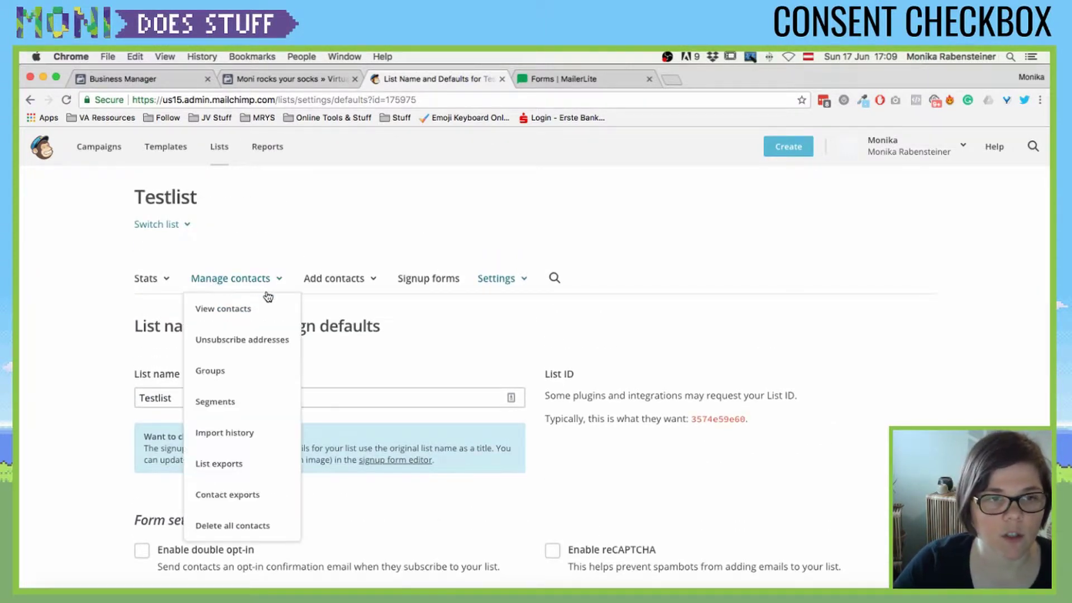
pyautogui.click(229, 308)
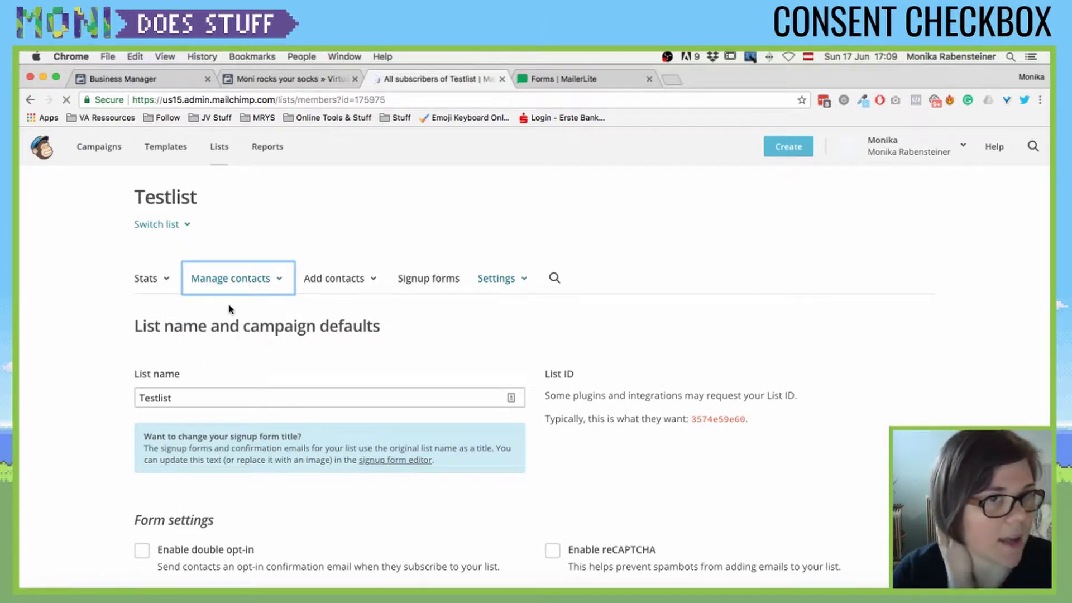
pyautogui.click(321, 300)
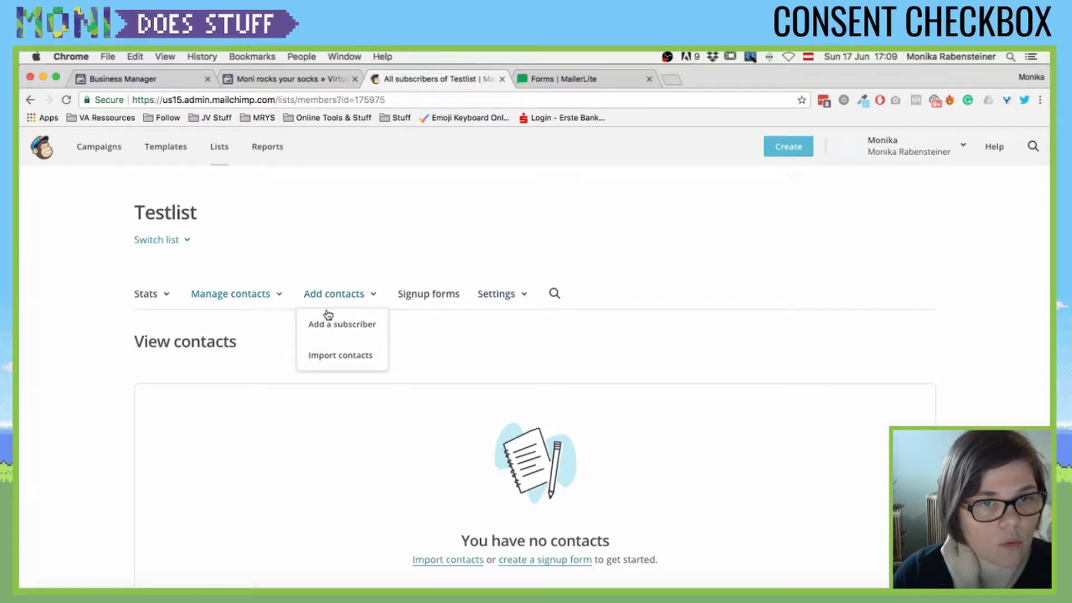
pyautogui.click(321, 322)
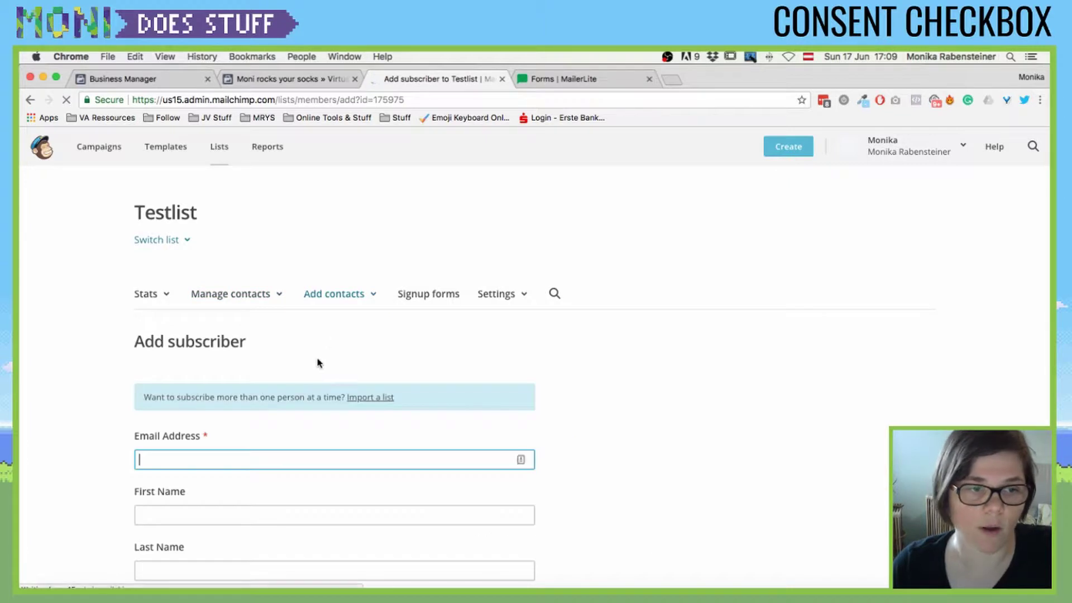
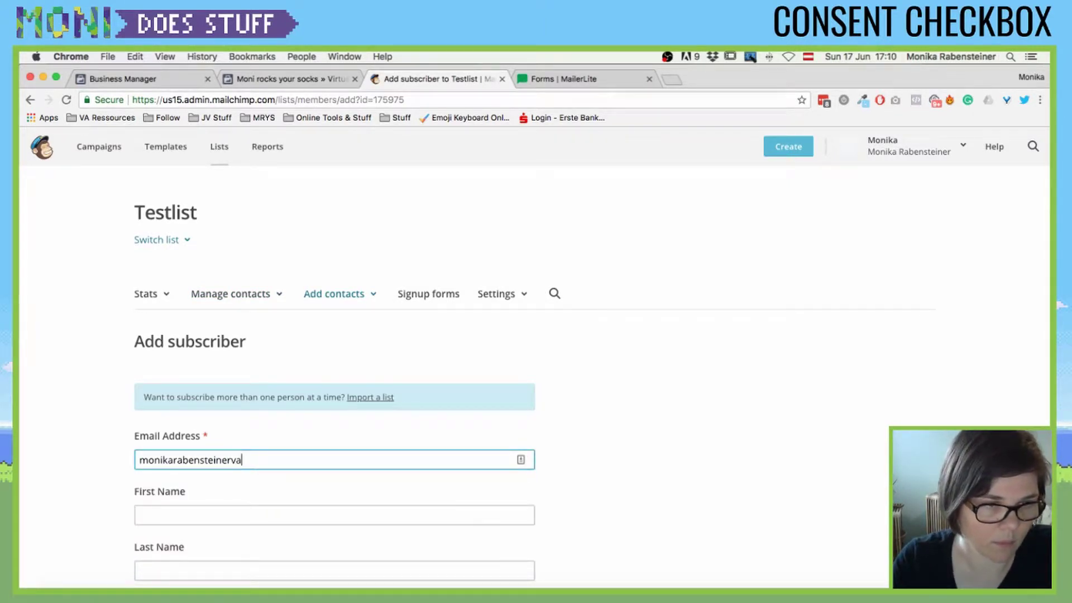
# - Enter the subscriber's email address and first name, tick email permission, and subscribe them
pyautogui.press('Tab')
pyautogui.write('Mo')
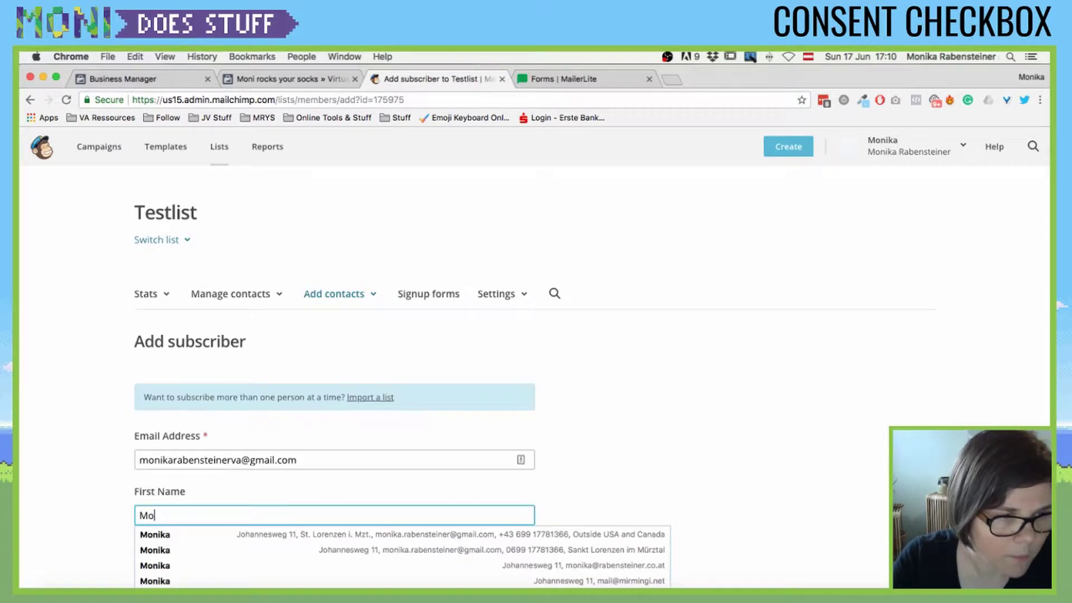
pyautogui.write('nika')
pyautogui.press('Tab')
pyautogui.scroll(-10, 100, 400)
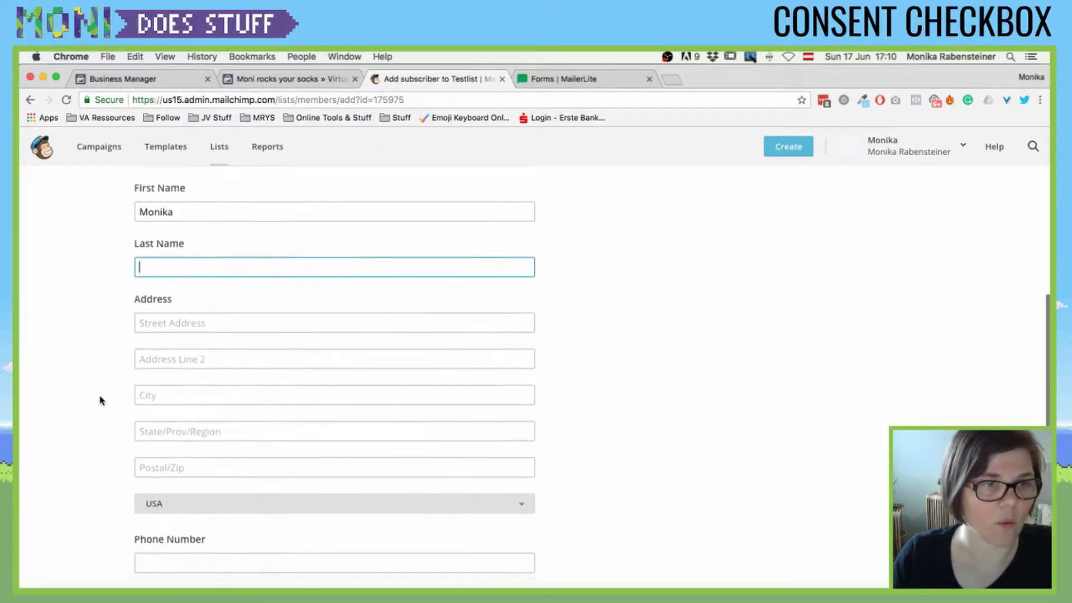
pyautogui.click(167, 418)
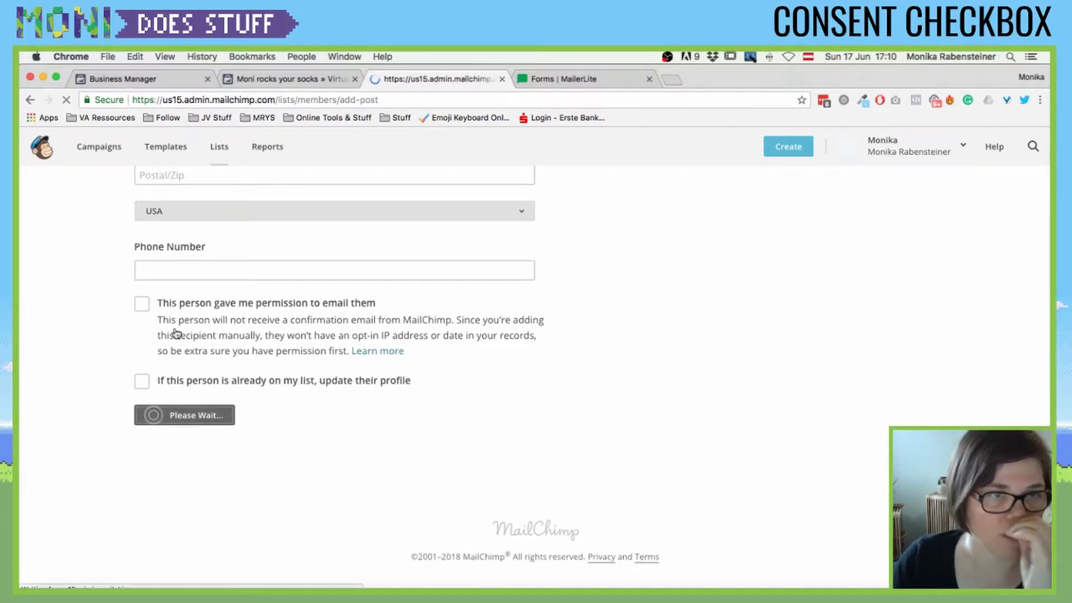
pyautogui.scroll(-3, 167, 349)
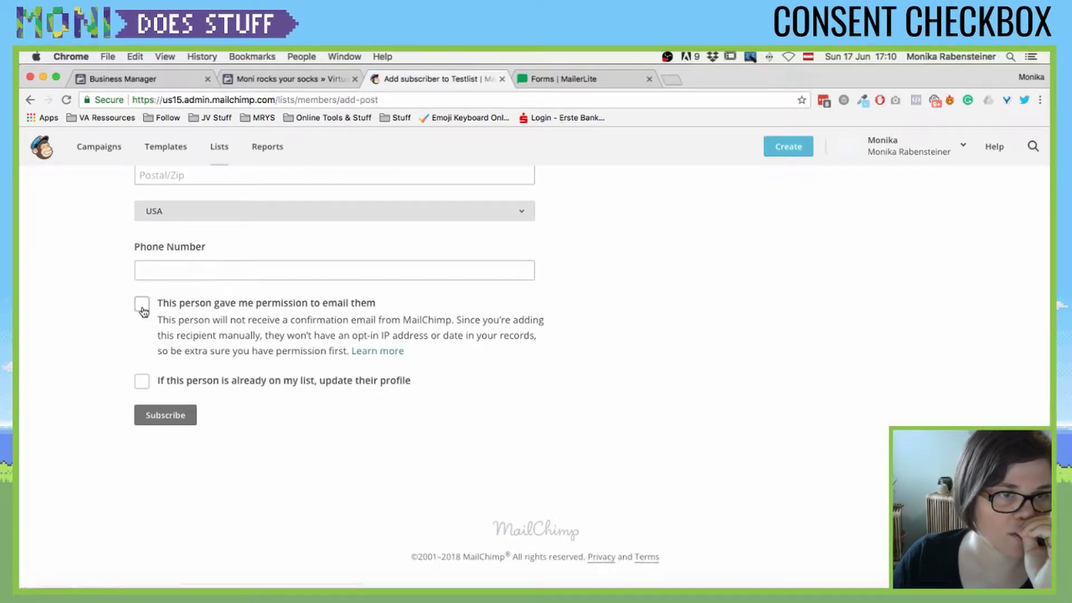
pyautogui.click(142, 304)
pyautogui.click(166, 416)
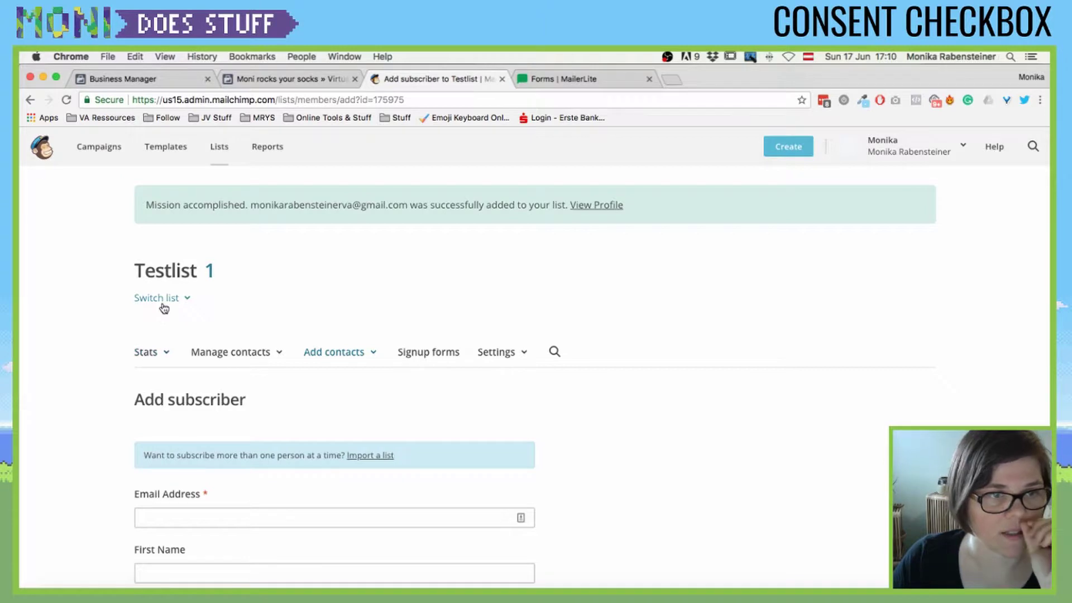
# - Check Testlist's Stats overview showing one subscribed contact
pyautogui.click(149, 353)
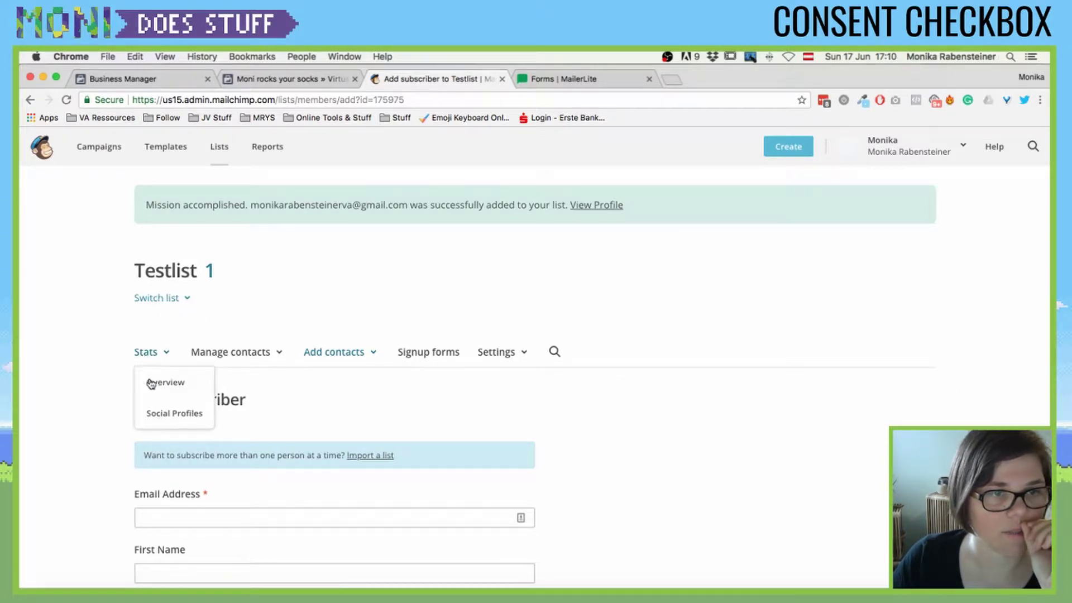
pyautogui.click(157, 382)
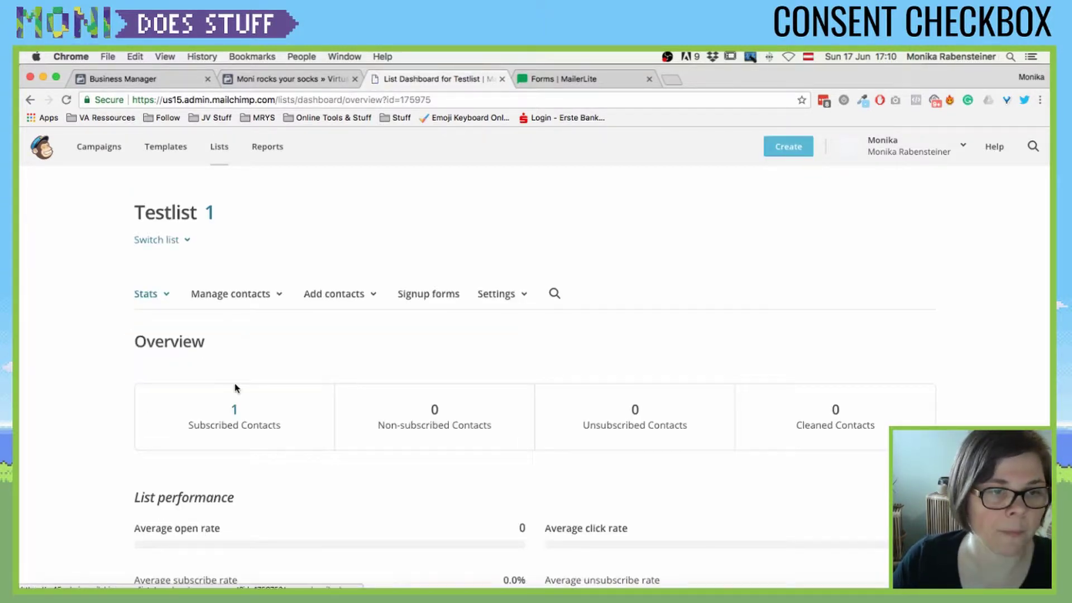
pyautogui.scroll(-3, 235, 387)
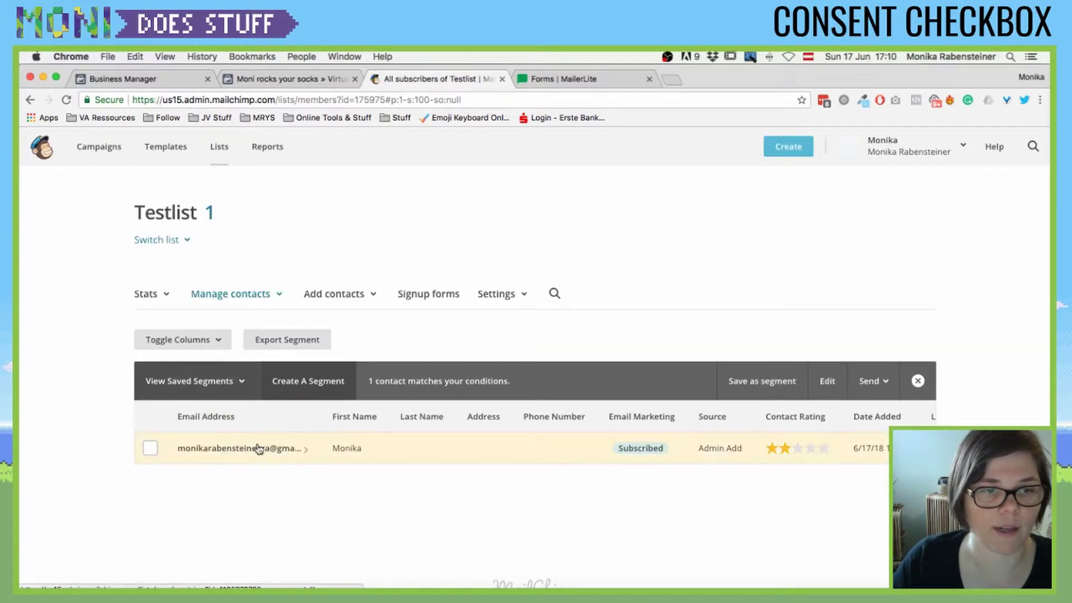
# - Review the new contact's profile, confirming Subscribed status, and return to the contacts
pyautogui.click(259, 447)
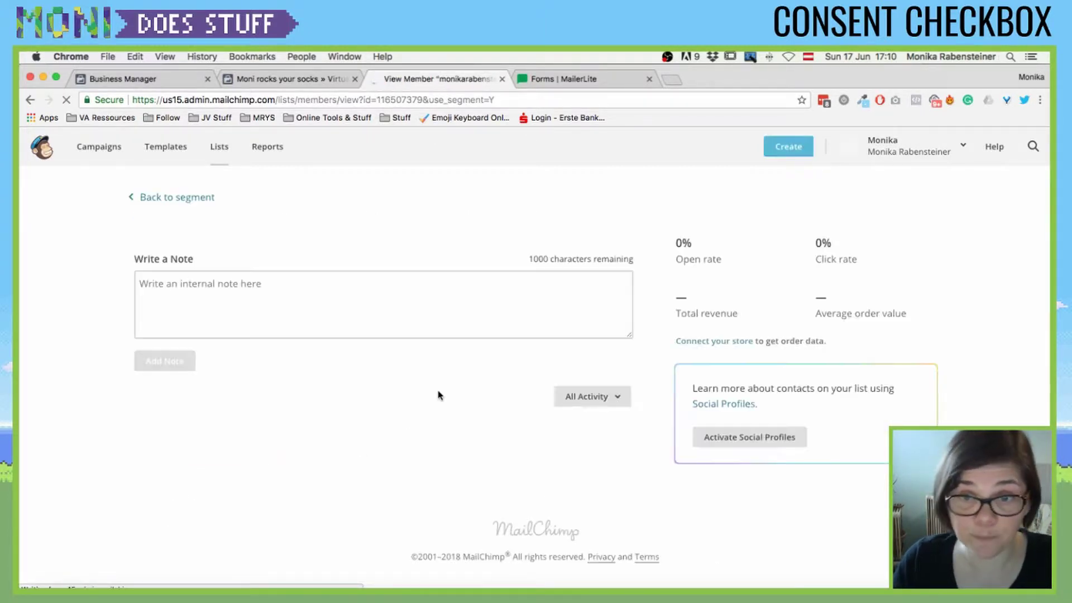
pyautogui.scroll(-2, 546, 325)
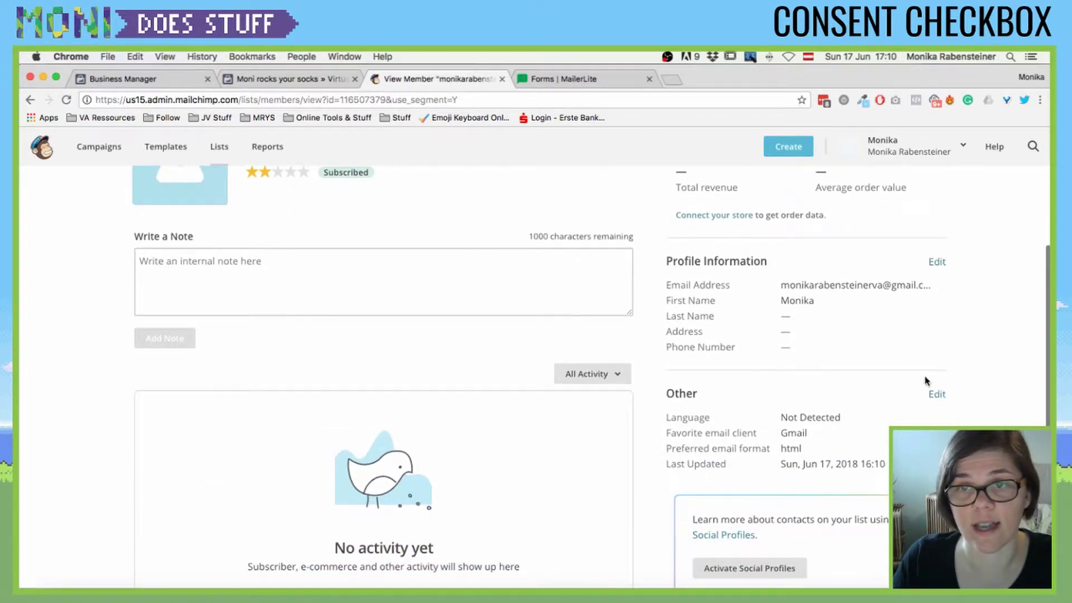
pyautogui.scroll(2, 759, 366)
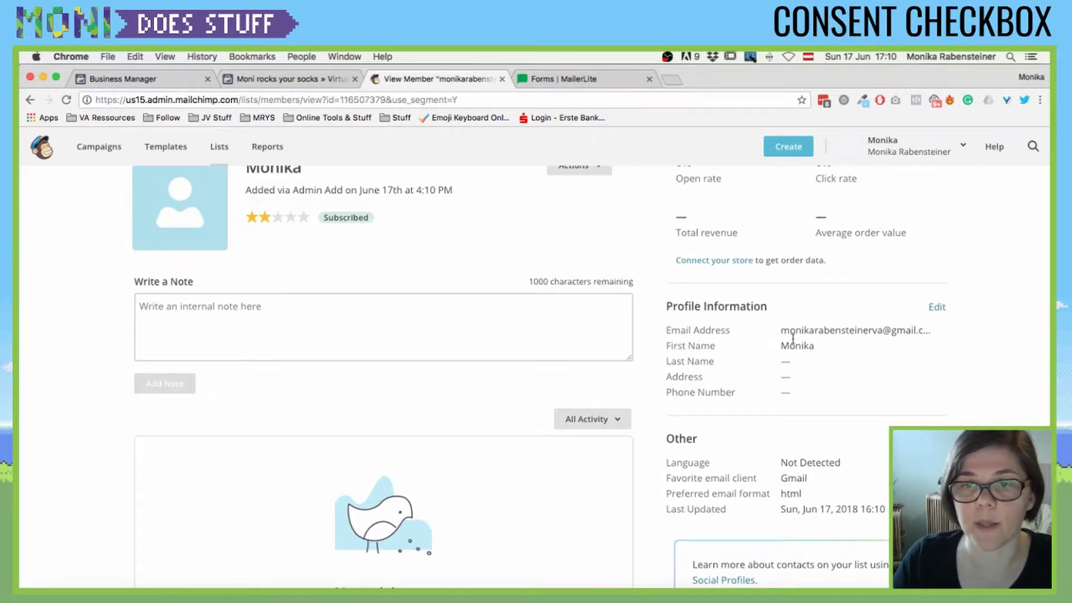
pyautogui.scroll(2, 775, 316)
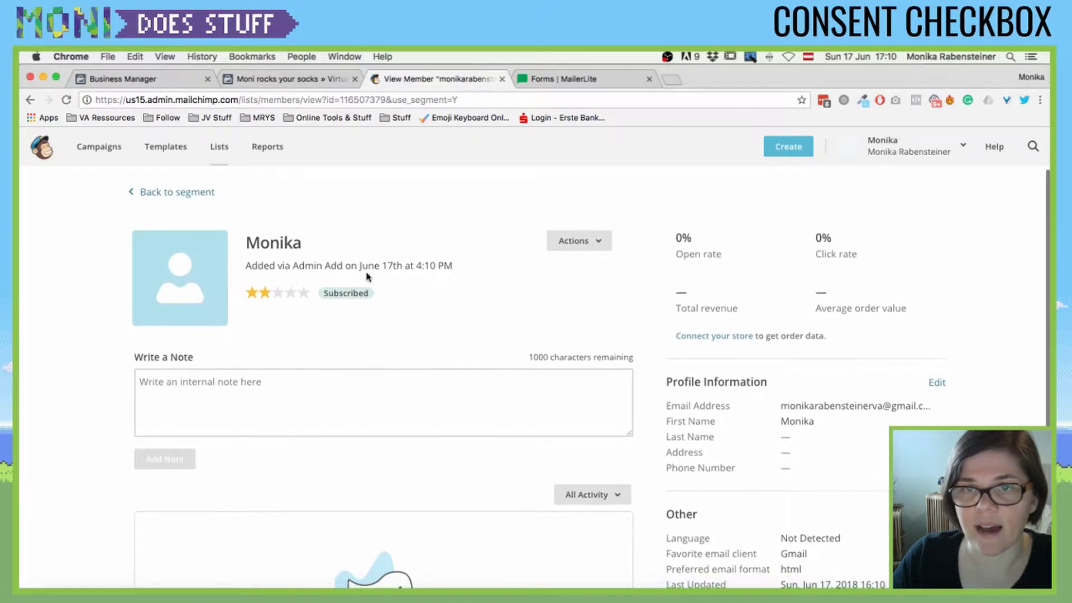
pyautogui.scroll(-4, 731, 434)
pyautogui.scroll(5, 731, 433)
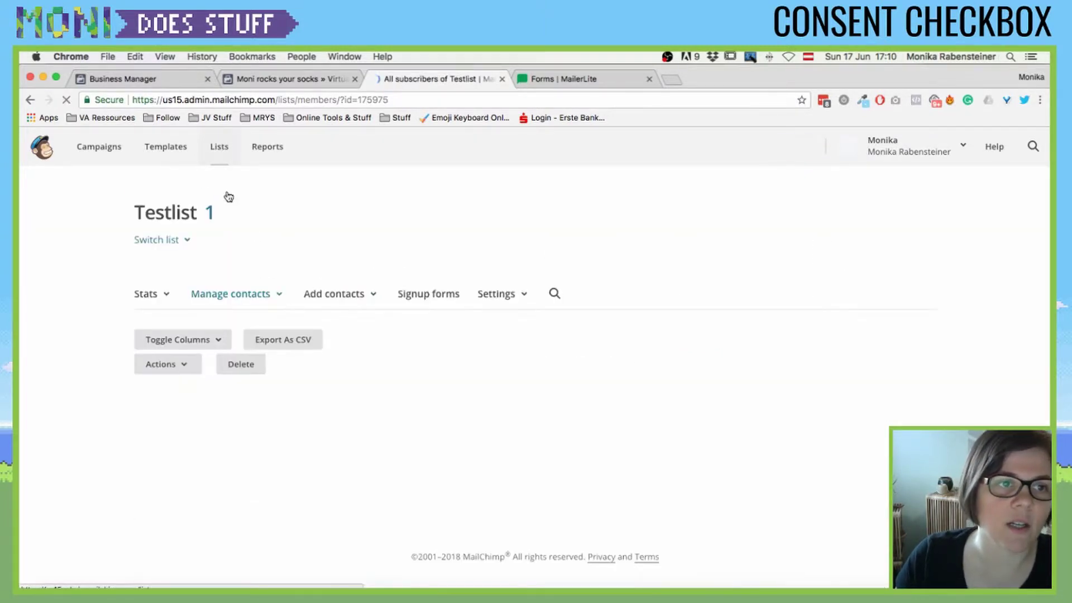
# - Turn on GDPR fields in Testlist's List name and defaults and save the defaults
pyautogui.click(504, 294)
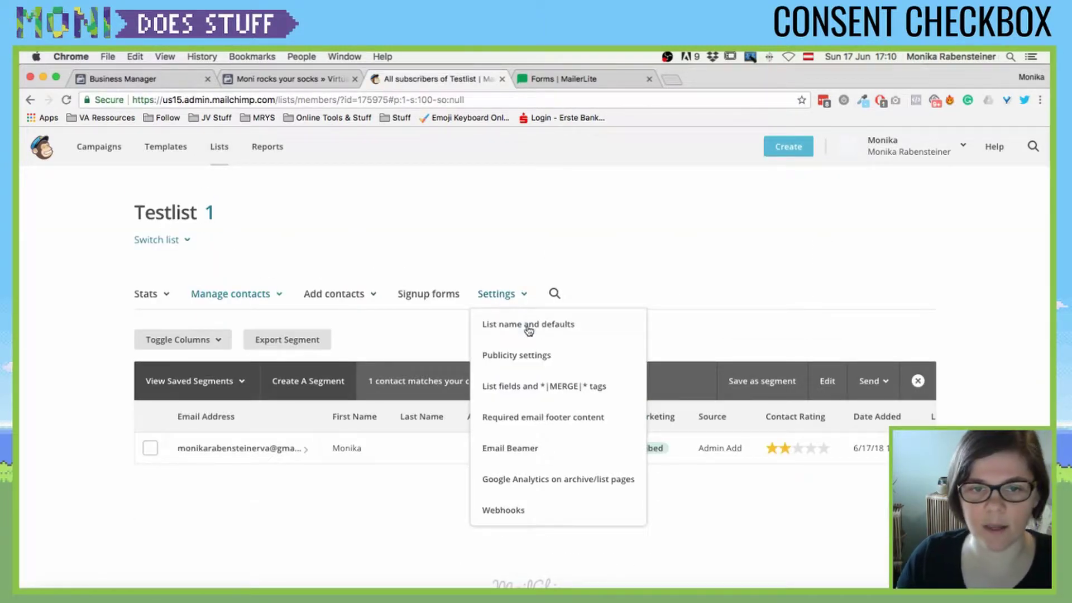
pyautogui.click(530, 327)
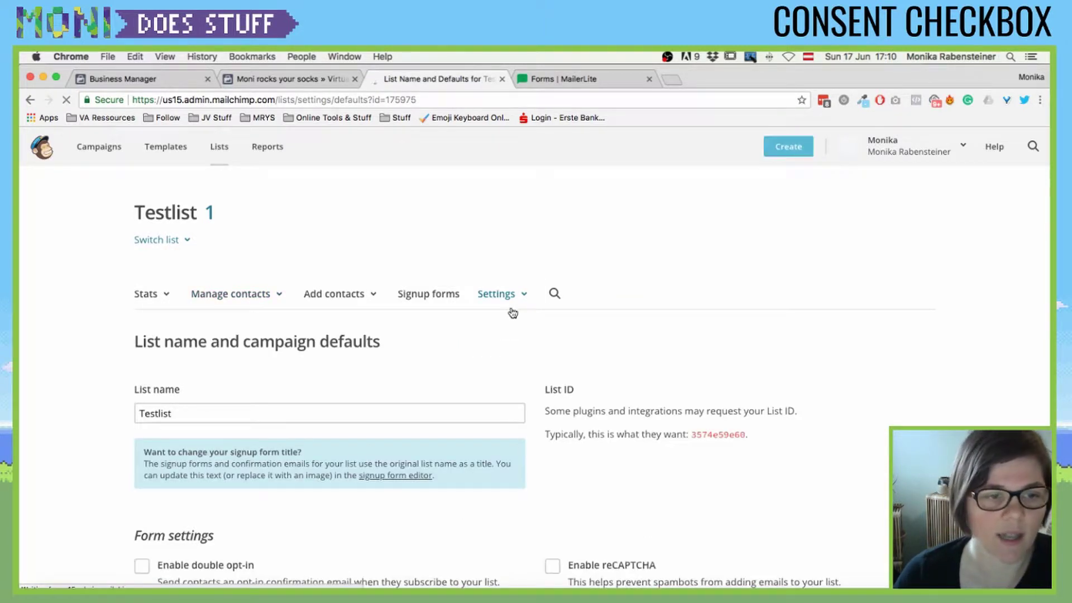
pyautogui.scroll(-5, 328, 361)
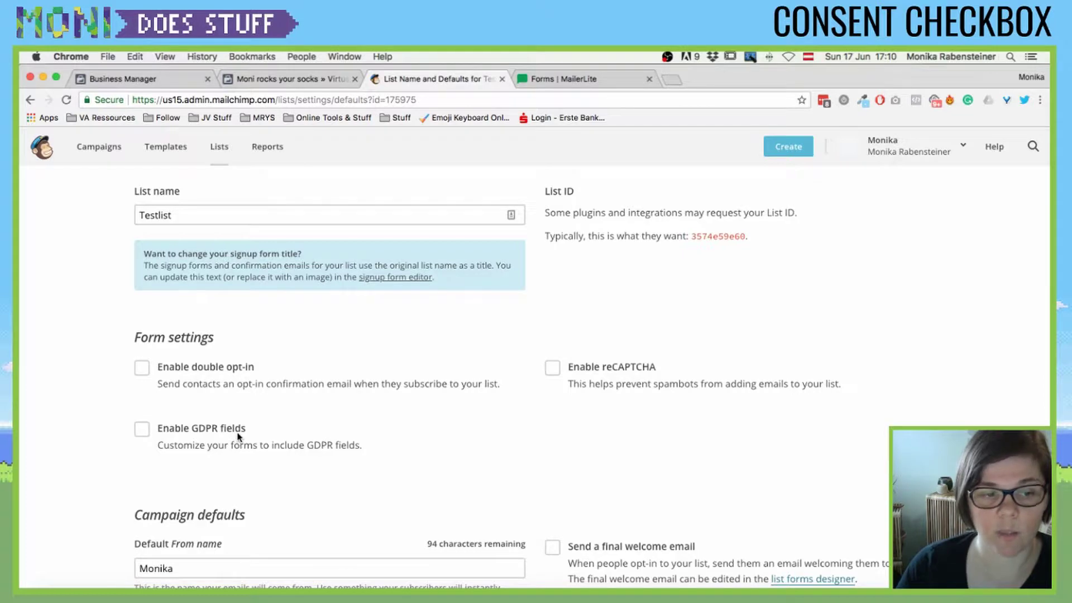
pyautogui.click(142, 429)
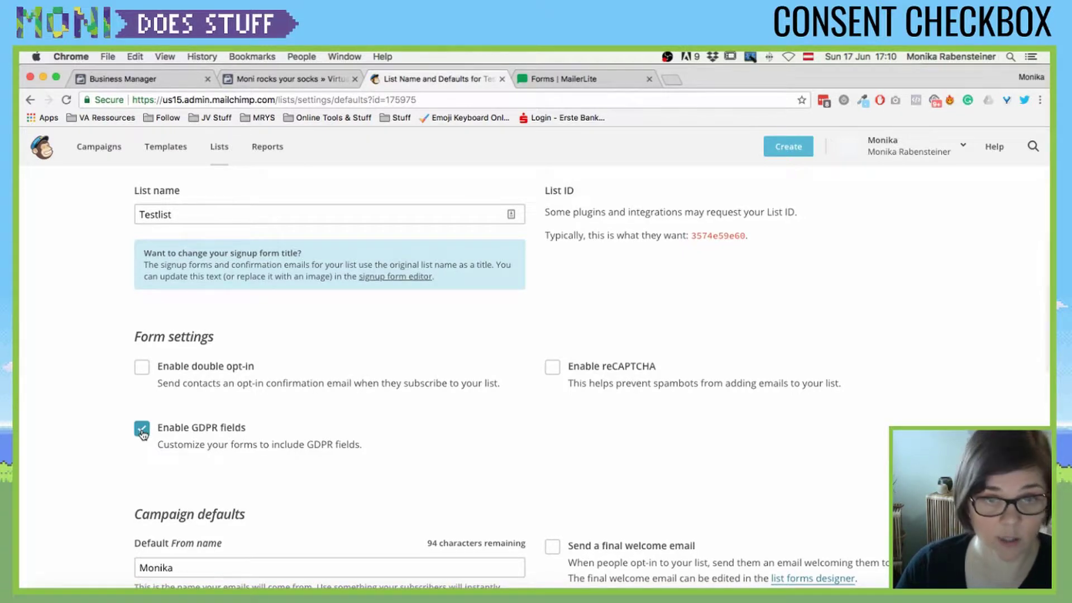
pyautogui.scroll(-12, 451, 394)
pyautogui.scroll(-3, 451, 394)
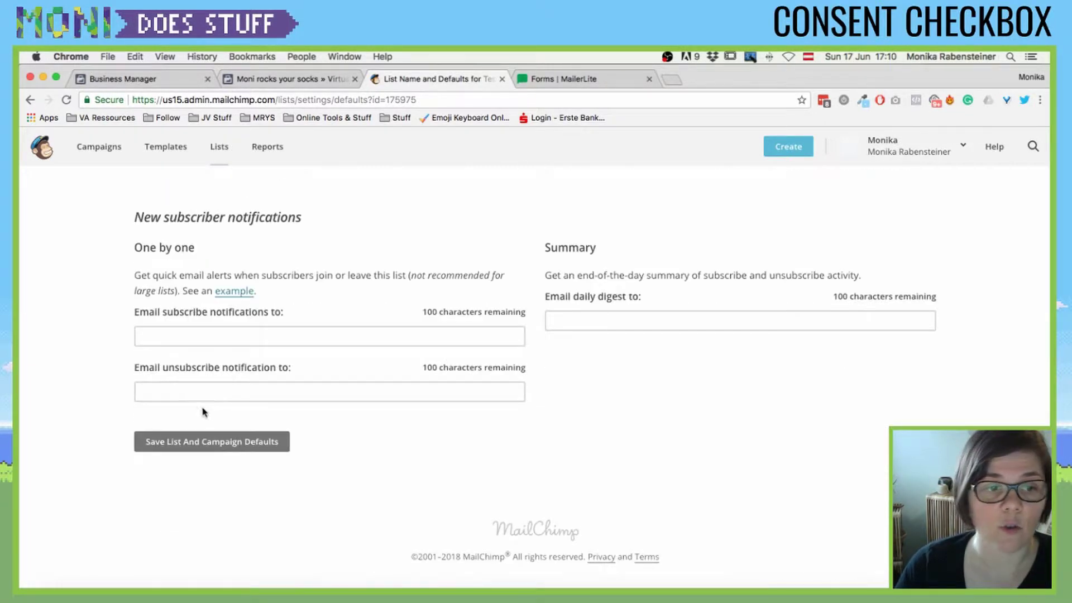
pyautogui.click(187, 442)
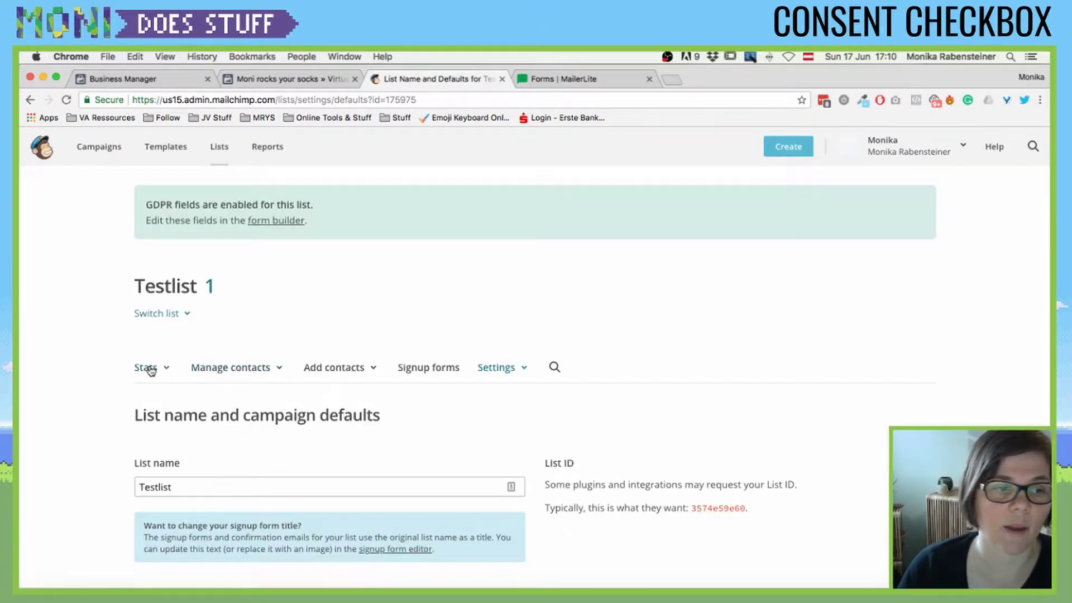
# - Open the subscriber's profile and mark Email as an opted-in GDPR permission
pyautogui.click(204, 371)
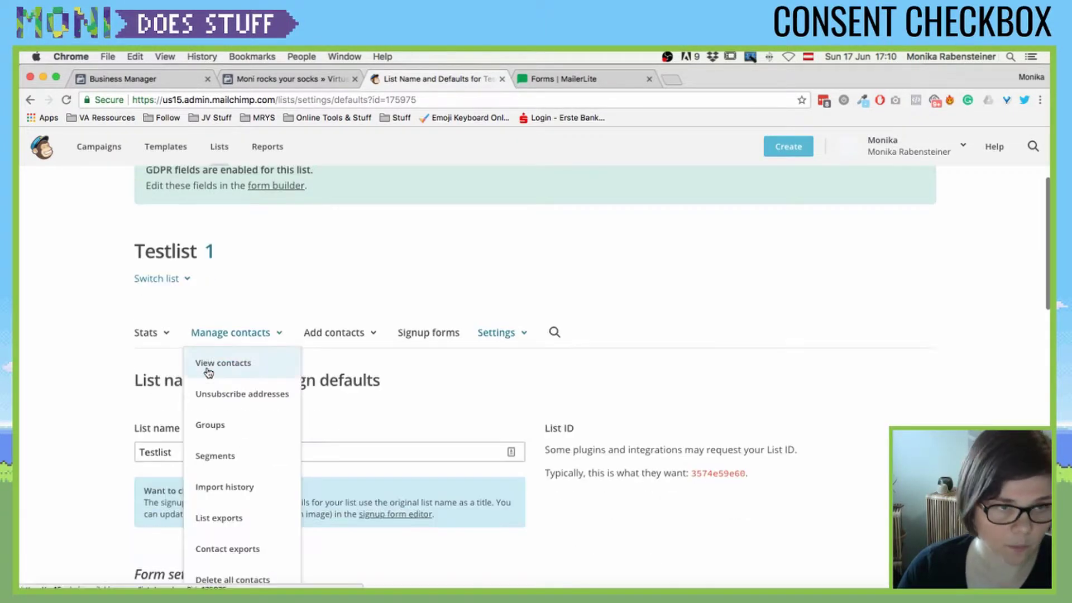
pyautogui.click(216, 363)
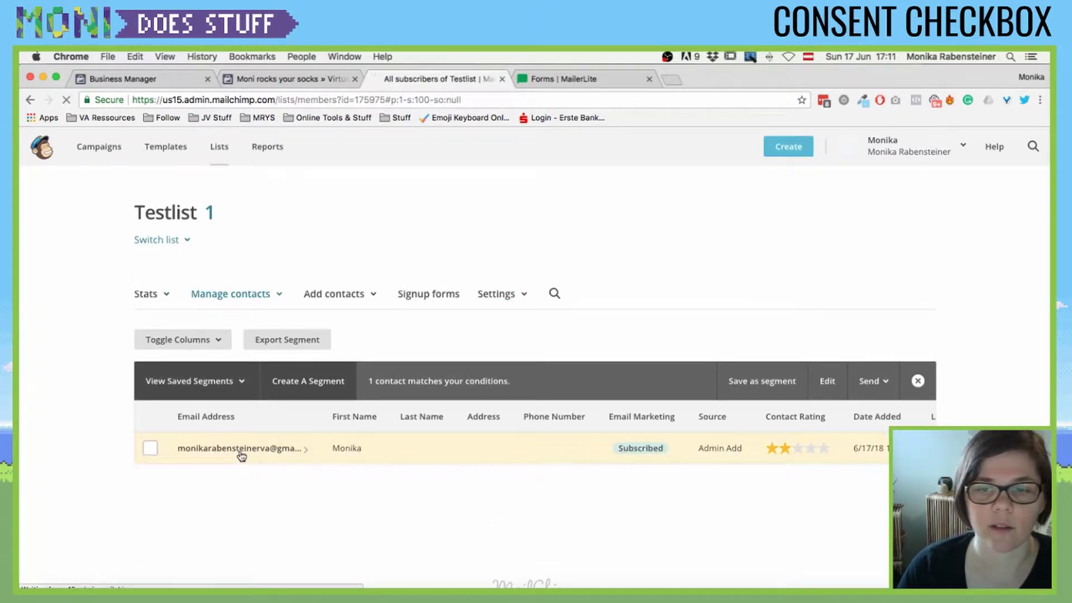
pyautogui.click(241, 454)
pyautogui.scroll(-3, 849, 403)
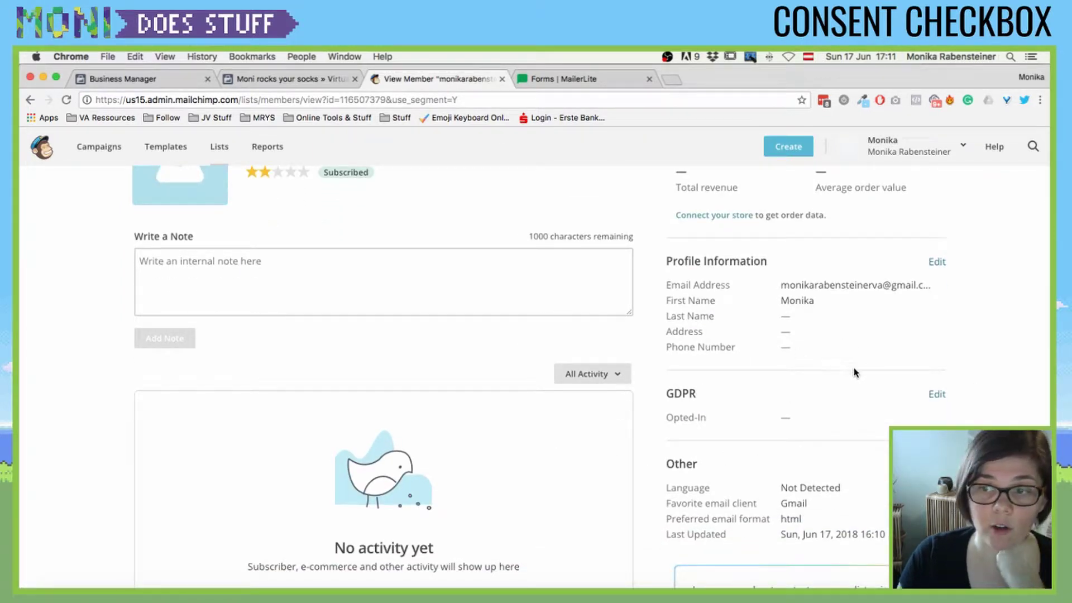
pyautogui.click(934, 394)
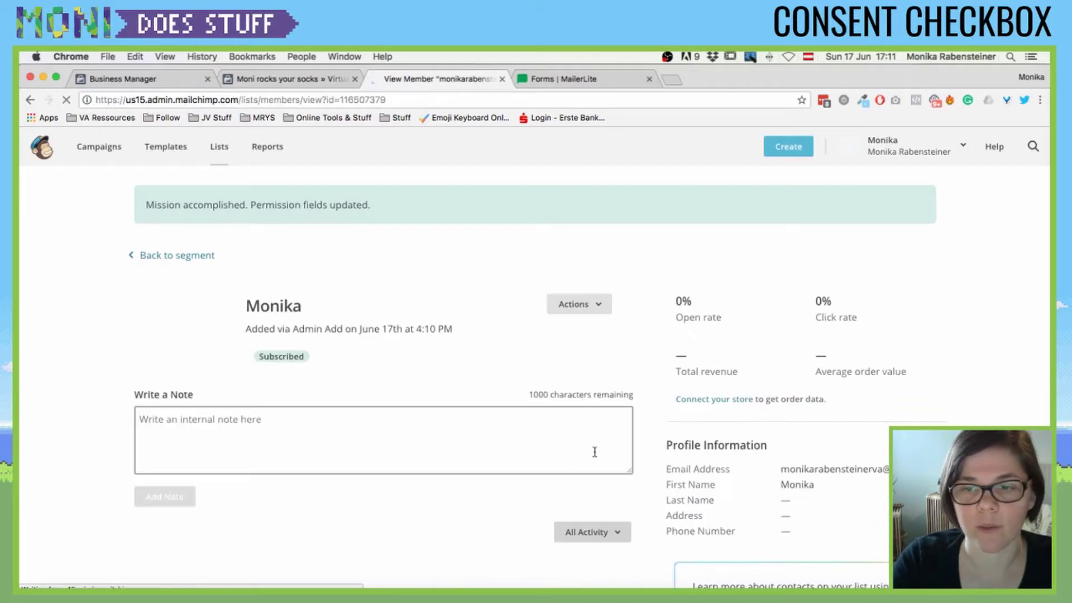
pyautogui.scroll(-3, 705, 391)
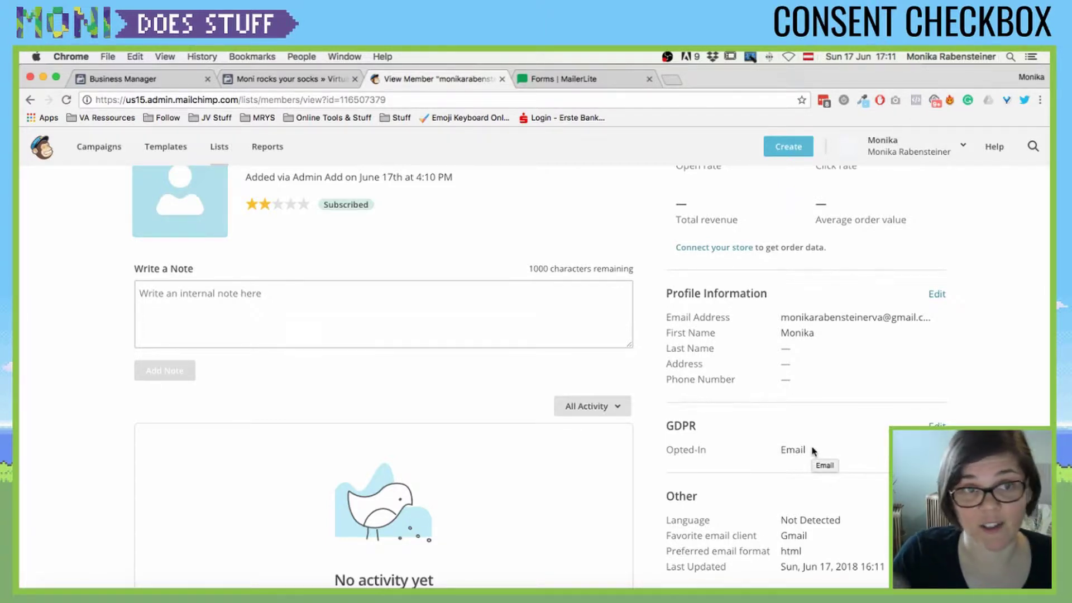
# - Untick Email in the subscriber's GDPR permissions, save, and go to the Lists overview
pyautogui.click(937, 425)
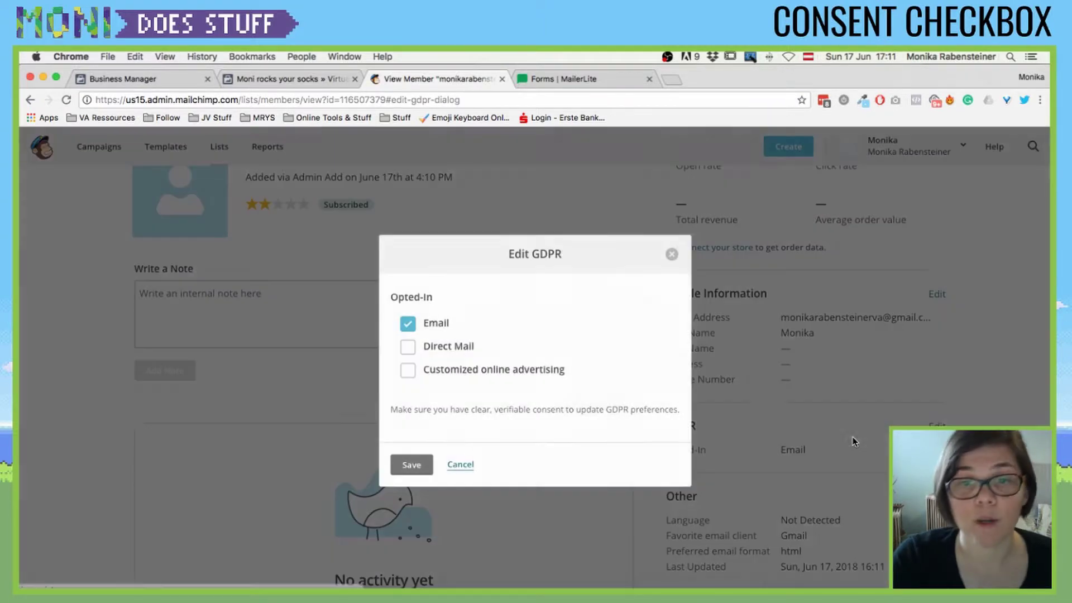
pyautogui.click(408, 325)
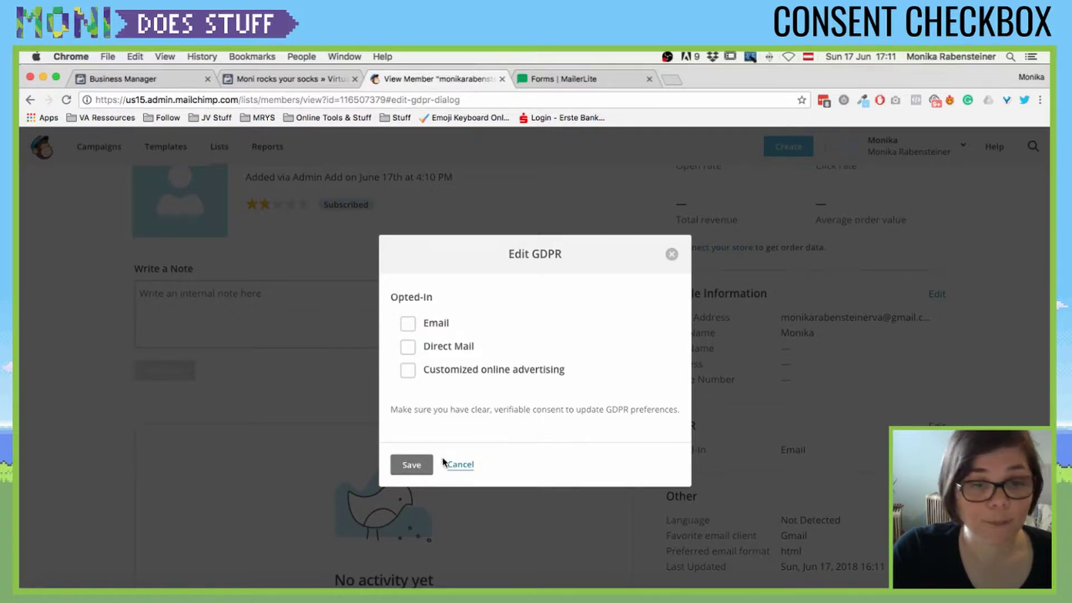
pyautogui.click(413, 465)
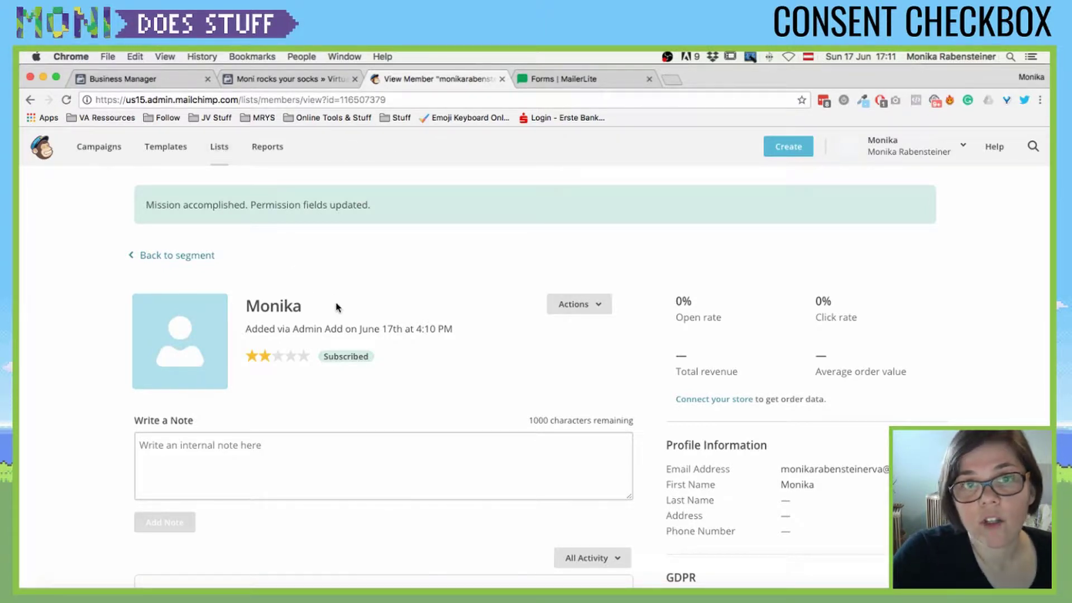
pyautogui.click(221, 153)
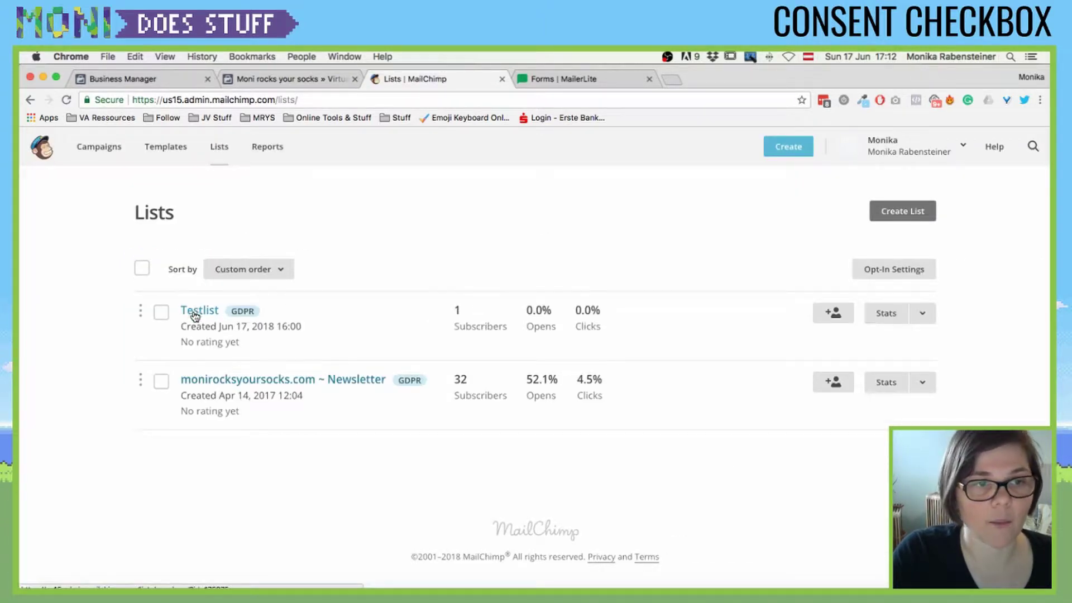
# - Open the form builder from Testlist's Signup forms
pyautogui.click(196, 313)
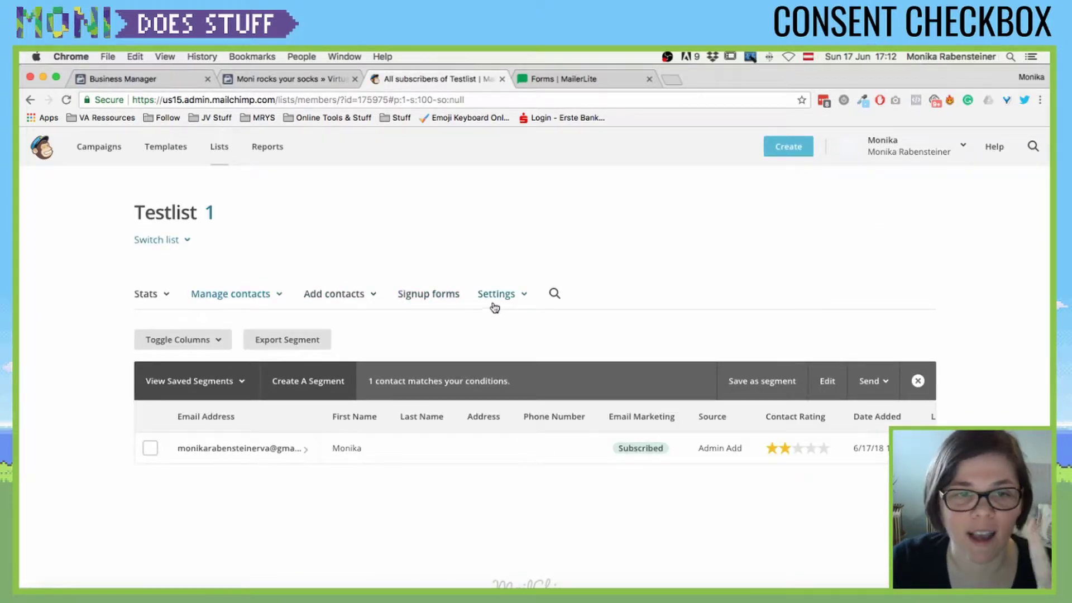
pyautogui.click(408, 294)
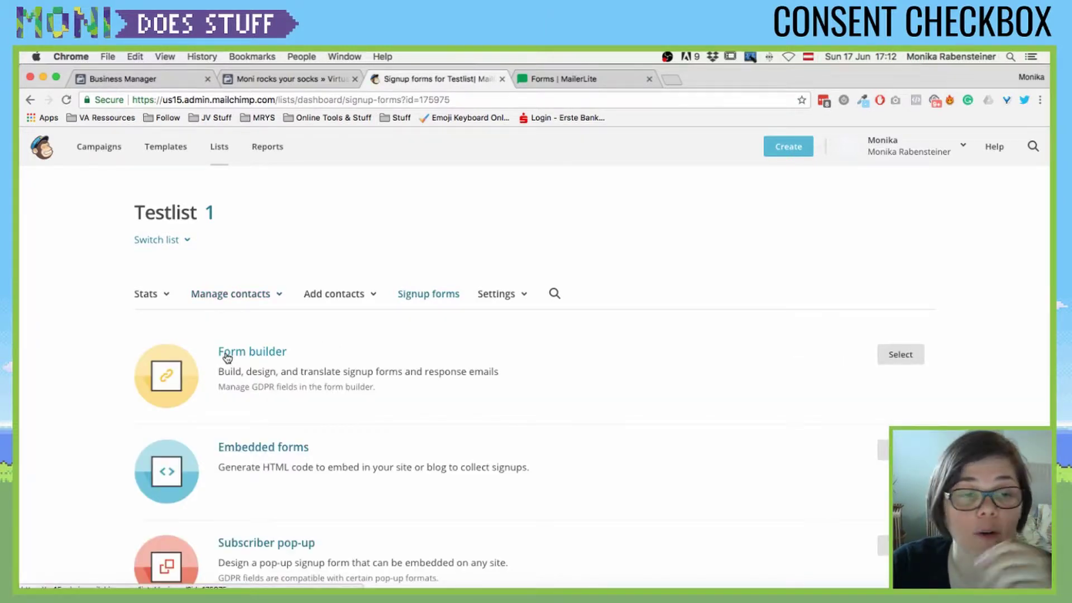
pyautogui.scroll(-2, 226, 357)
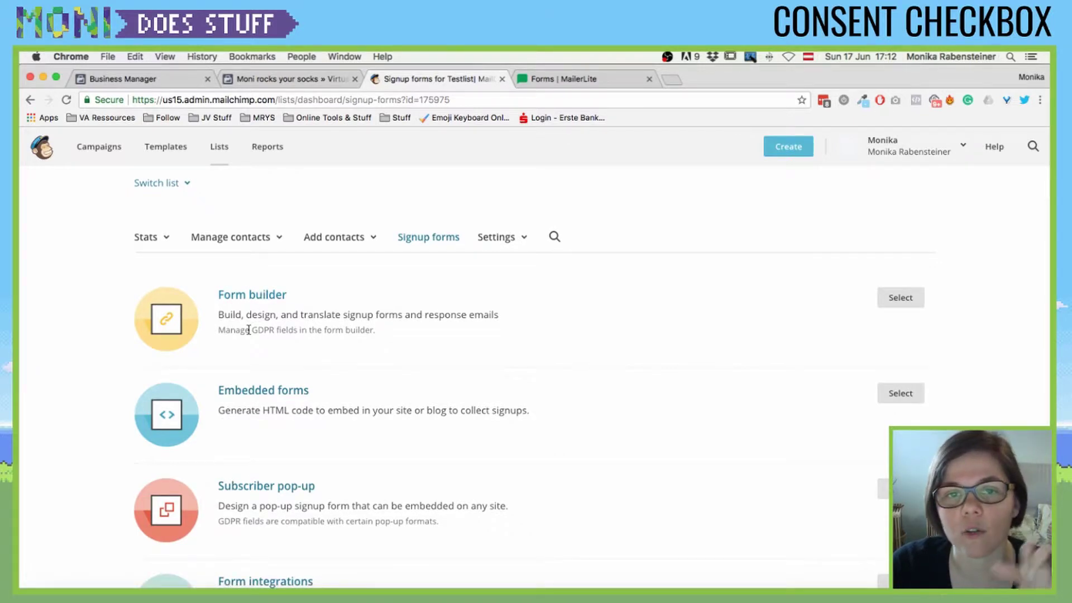
pyautogui.click(234, 296)
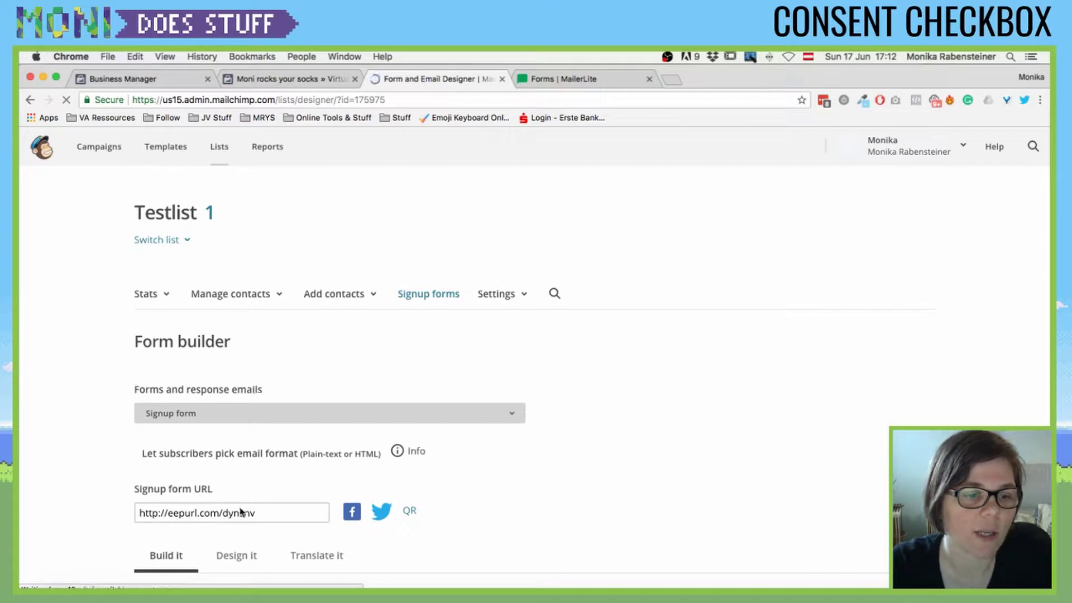
pyautogui.click(238, 511)
pyautogui.scroll(-5, 239, 511)
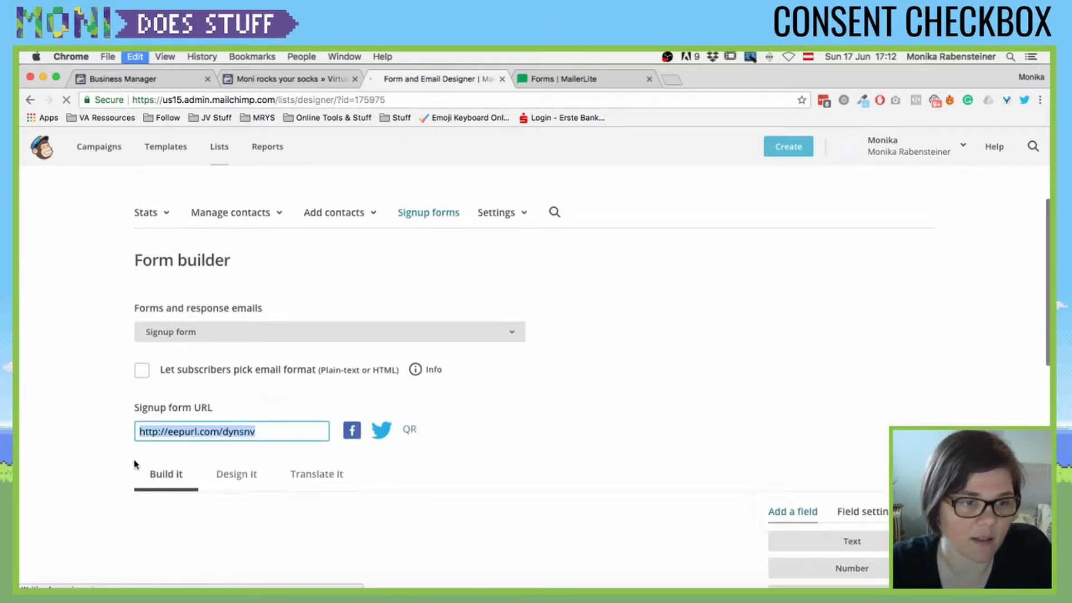
pyautogui.scroll(-1, 601, 375)
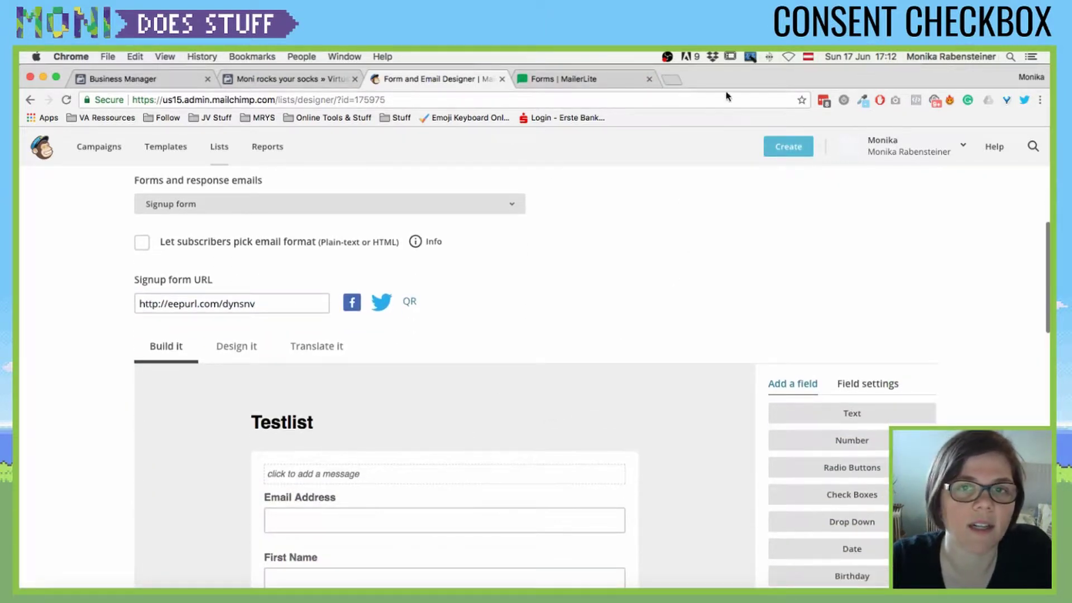
pyautogui.click(672, 79)
pyautogui.write('http://eepurl.com/dynsnv')
pyautogui.press('Return')
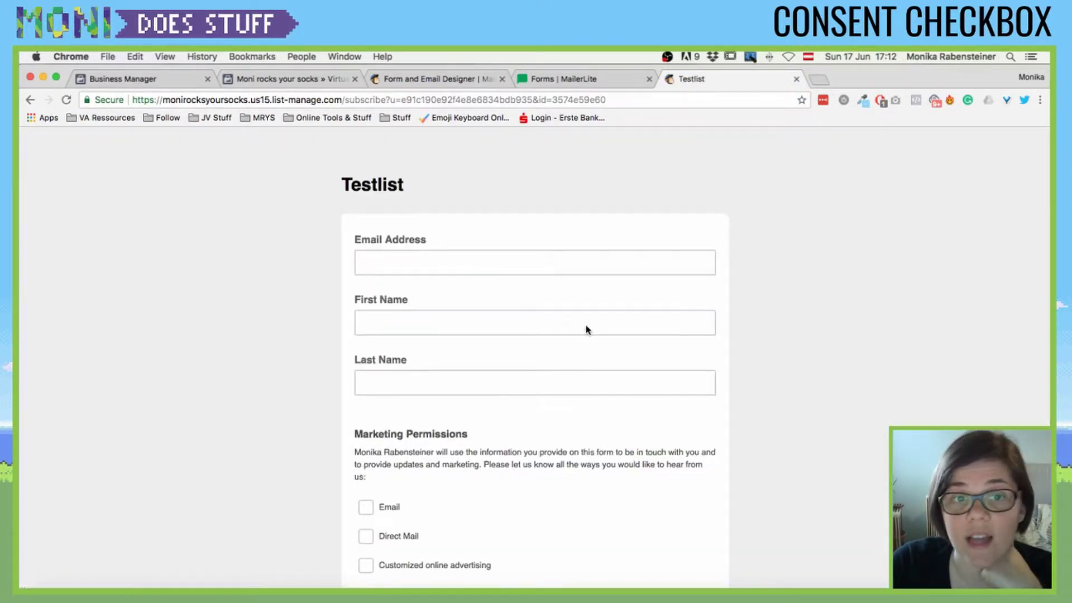
pyautogui.scroll(-5, 586, 327)
pyautogui.scroll(5, 670, 383)
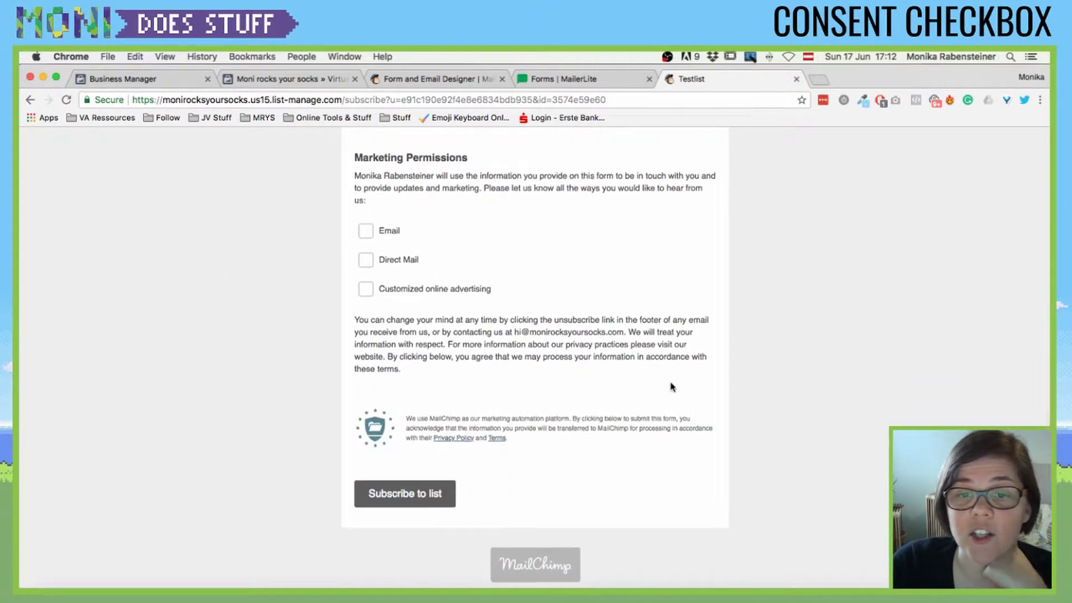
pyautogui.click(392, 79)
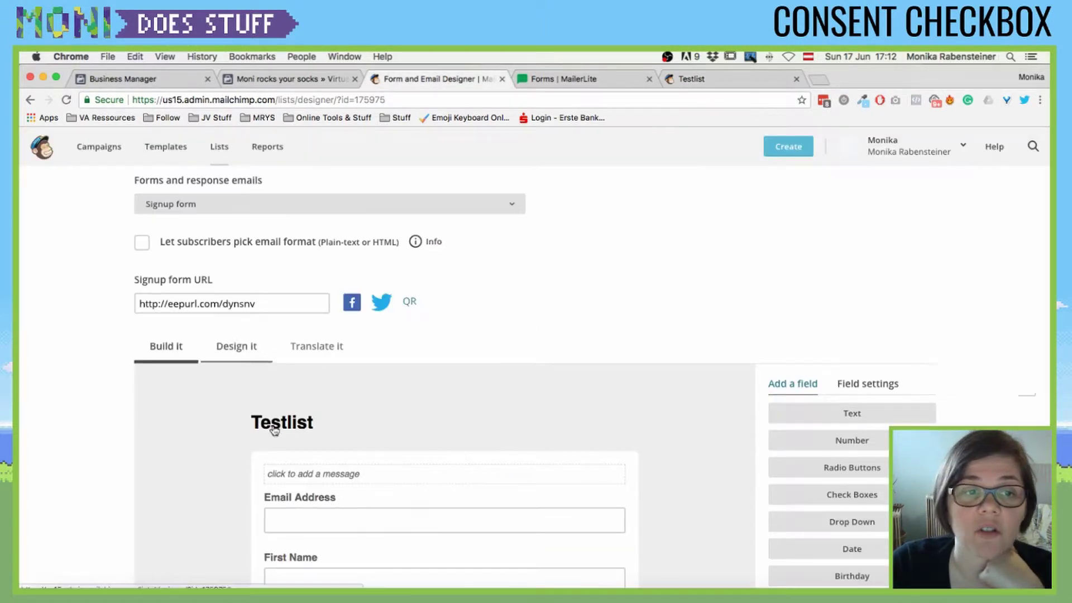
pyautogui.scroll(-4, 318, 343)
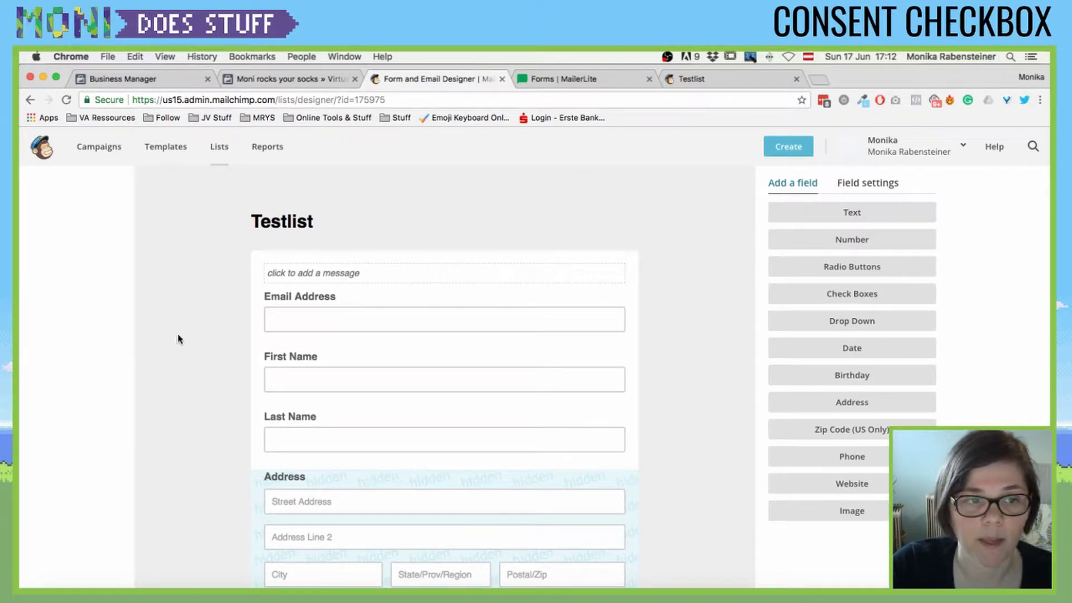
pyautogui.scroll(-3, 178, 335)
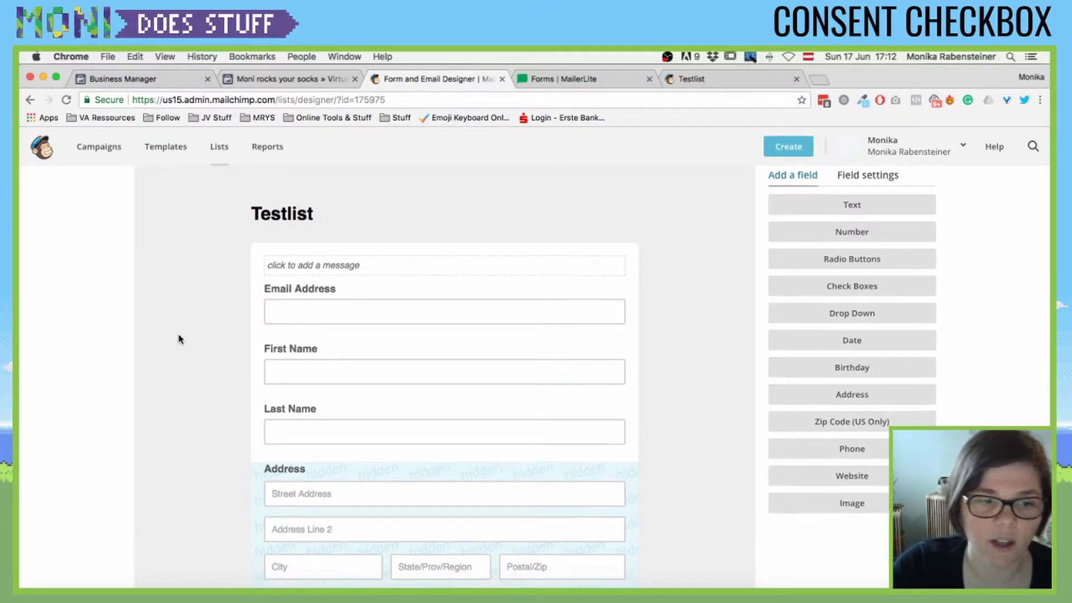
pyautogui.scroll(-5, 686, 357)
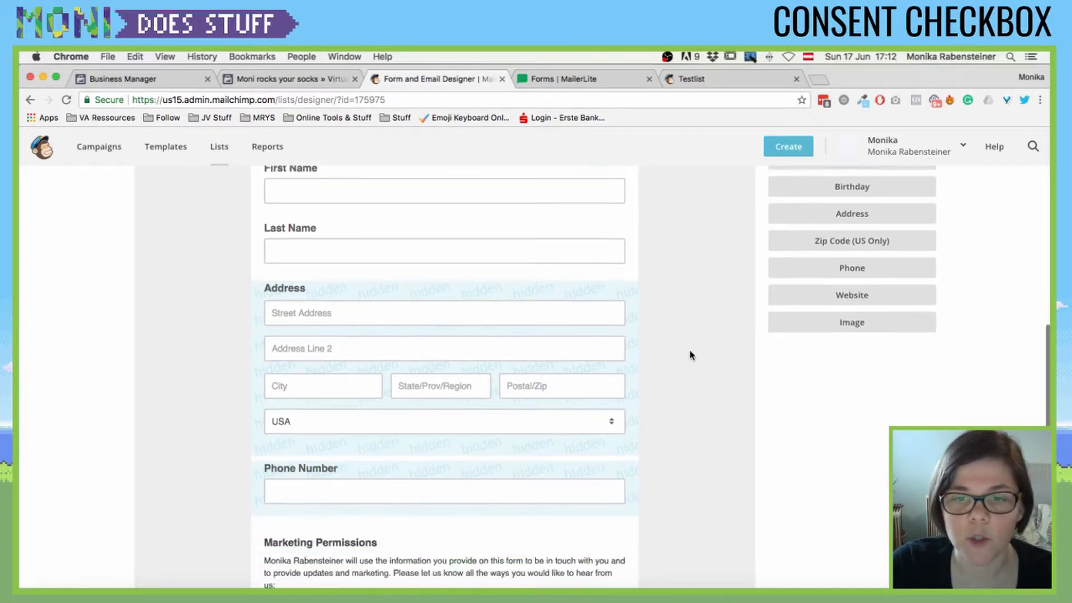
pyautogui.scroll(15, 691, 355)
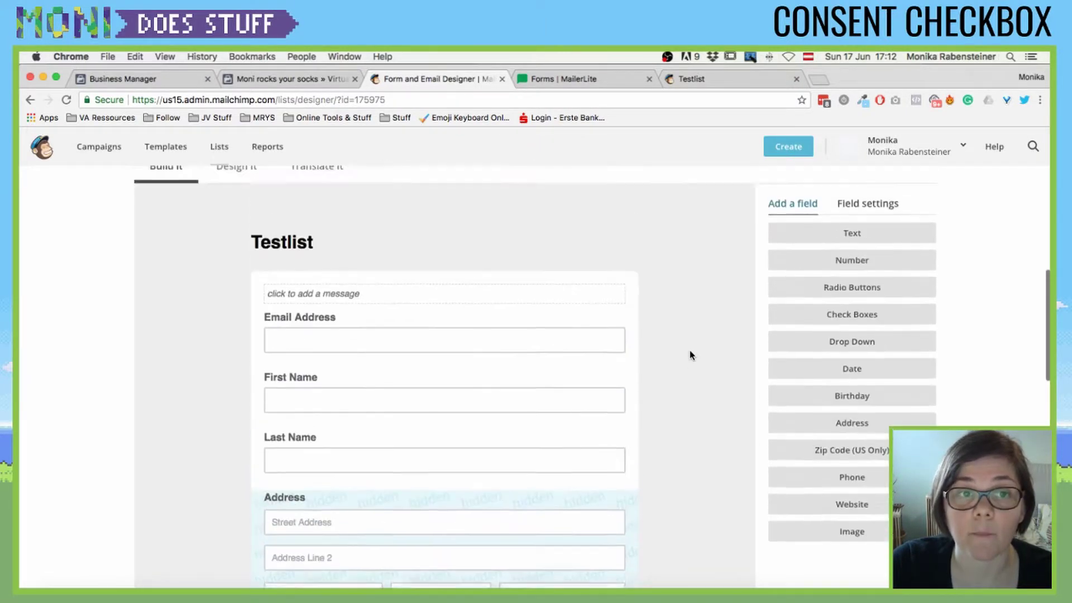
# - Open the subscriber pop-up editor and try slide-in format before returning to modal
pyautogui.click(439, 296)
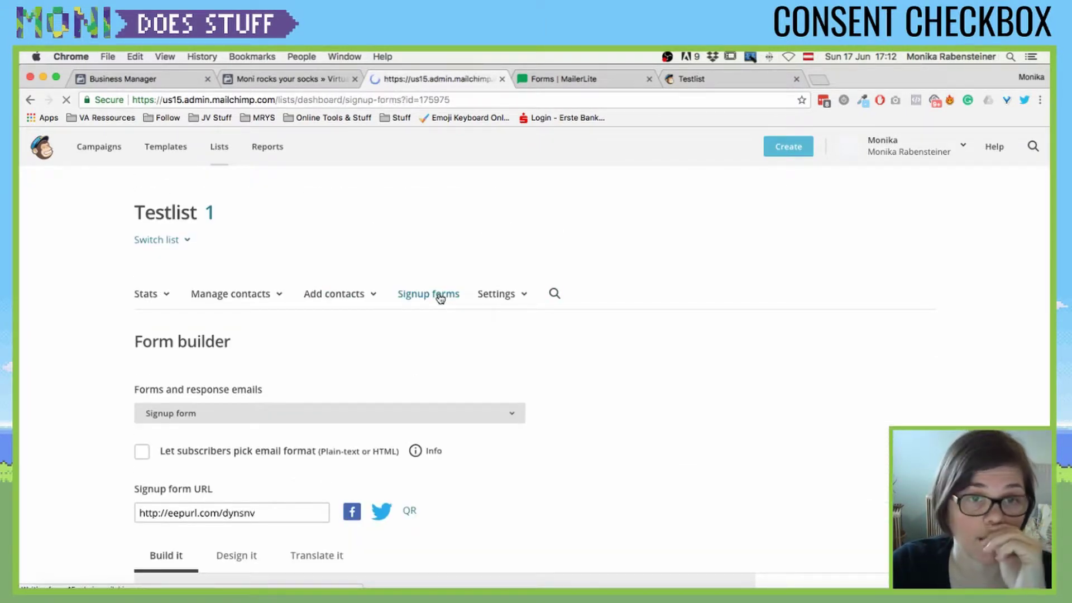
pyautogui.scroll(-3, 570, 369)
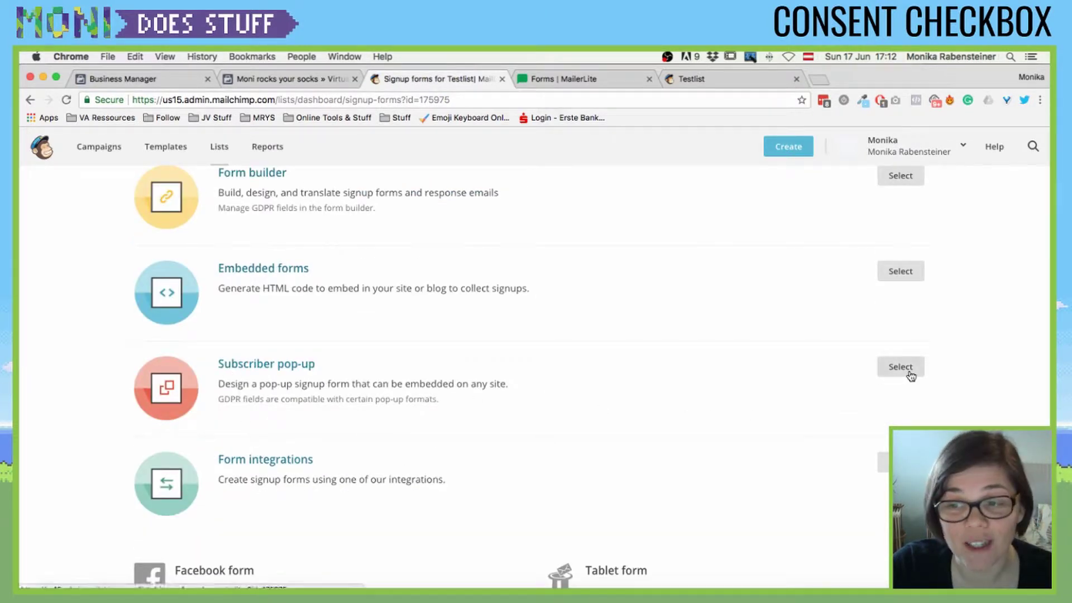
pyautogui.click(285, 370)
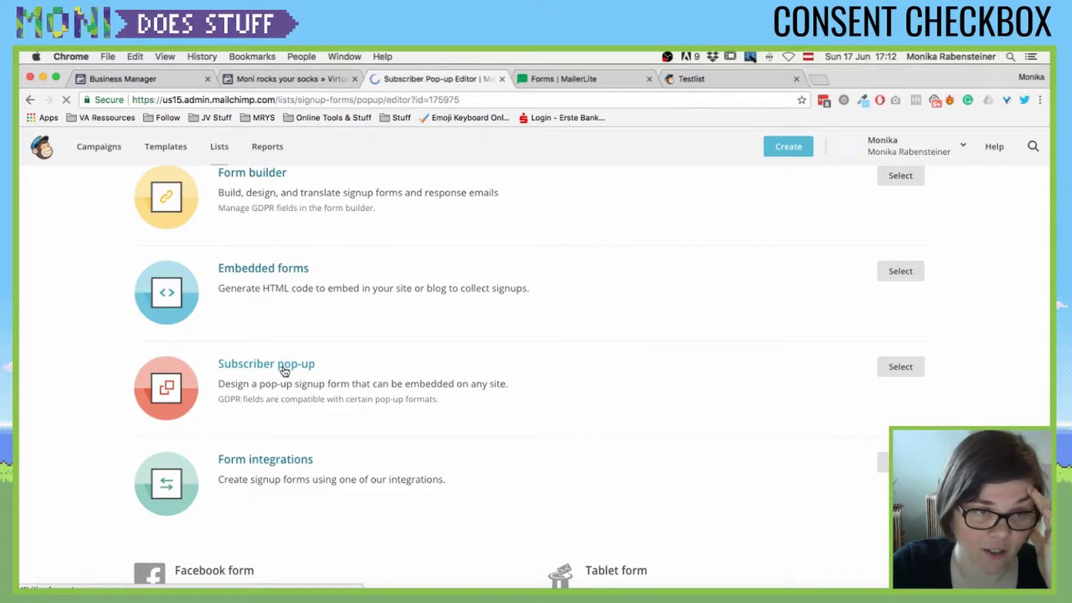
pyautogui.scroll(-3, 342, 371)
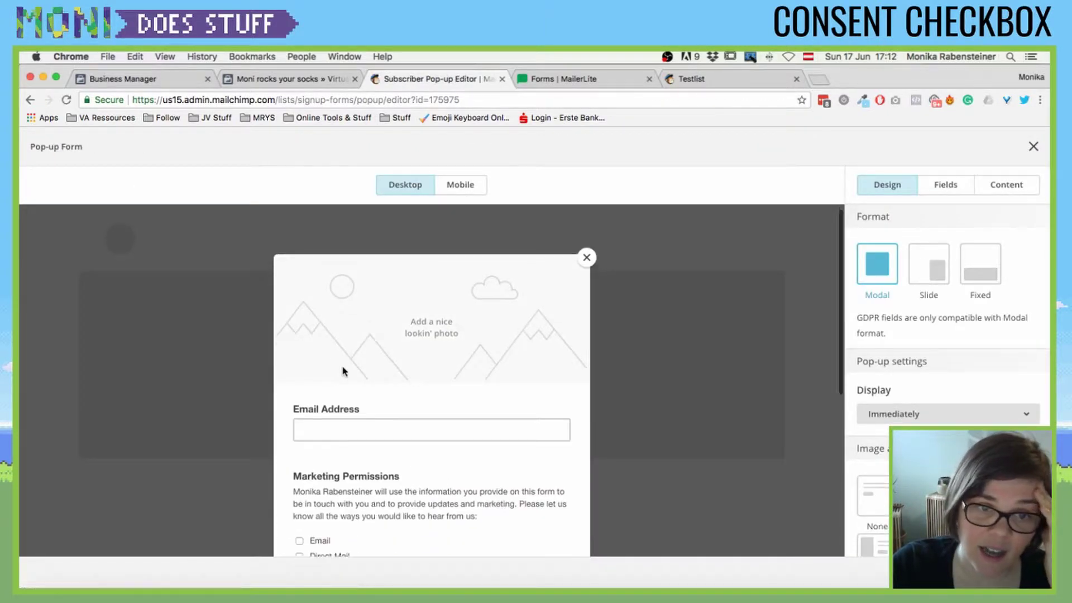
pyautogui.scroll(-2, 342, 371)
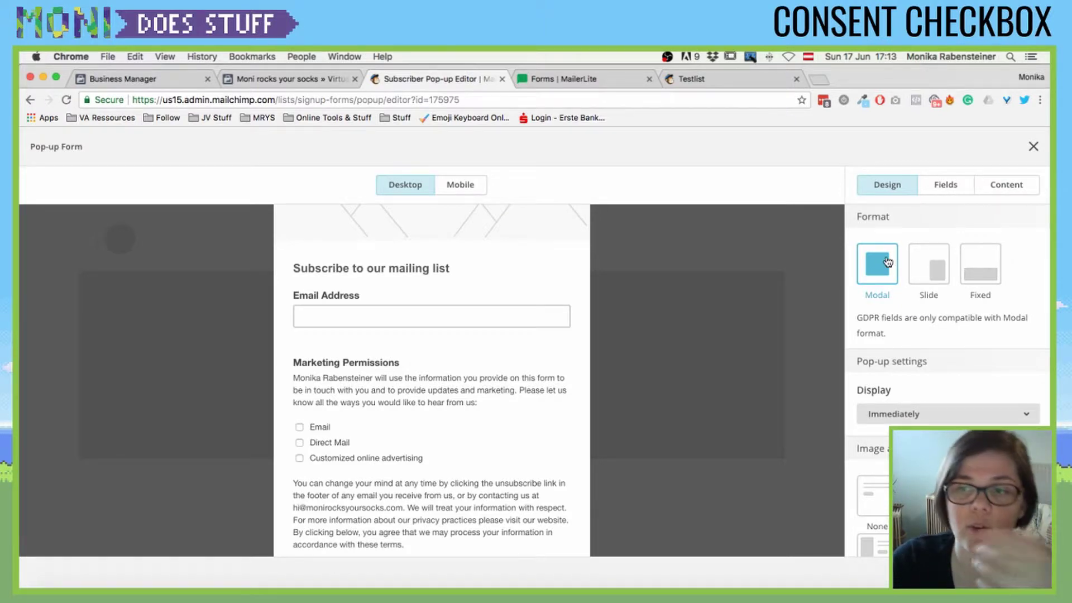
pyautogui.click(931, 266)
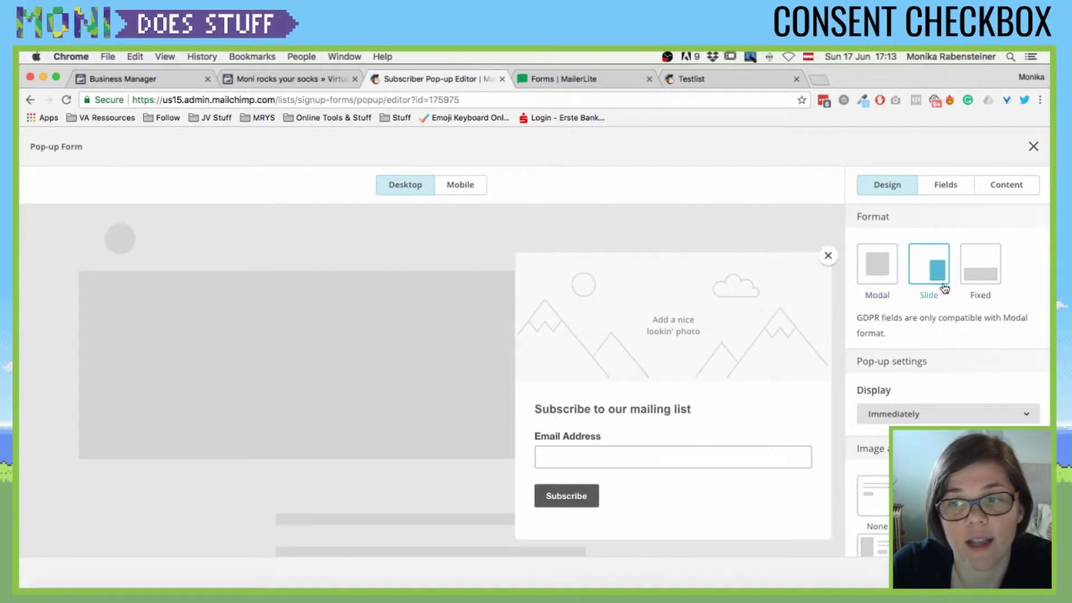
pyautogui.click(875, 274)
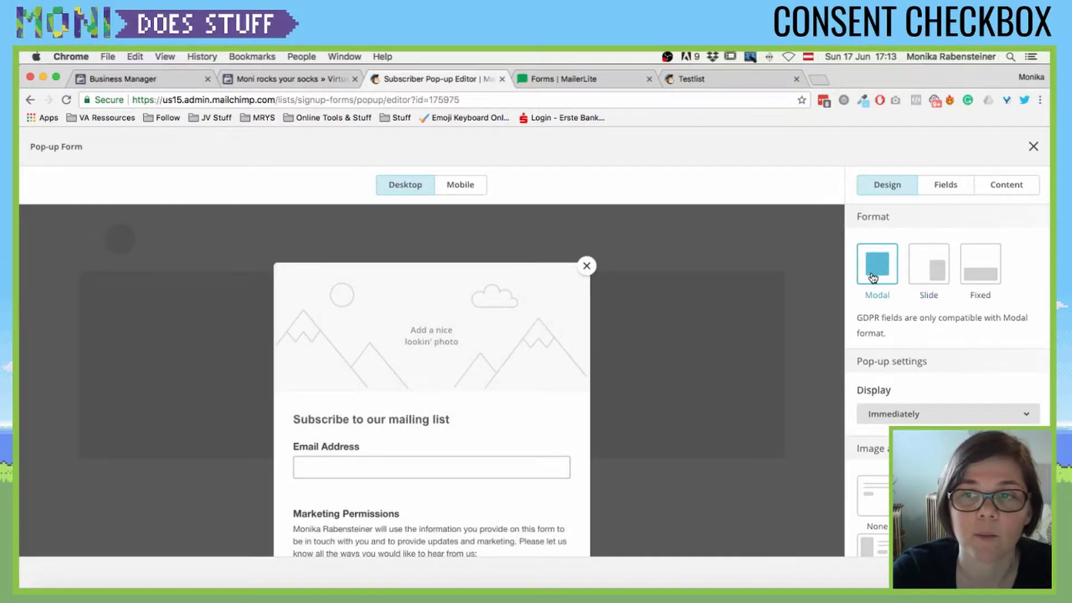
# - Set the pop-up's Image to None, review its settings, and go back to Signup forms
pyautogui.scroll(-6, 480, 344)
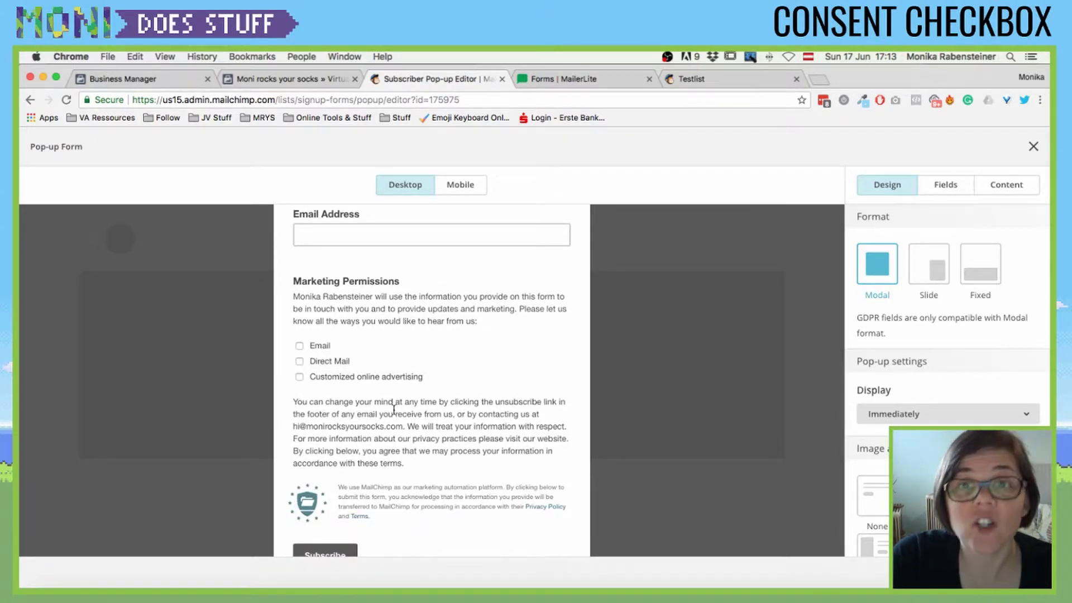
pyautogui.scroll(6, 393, 409)
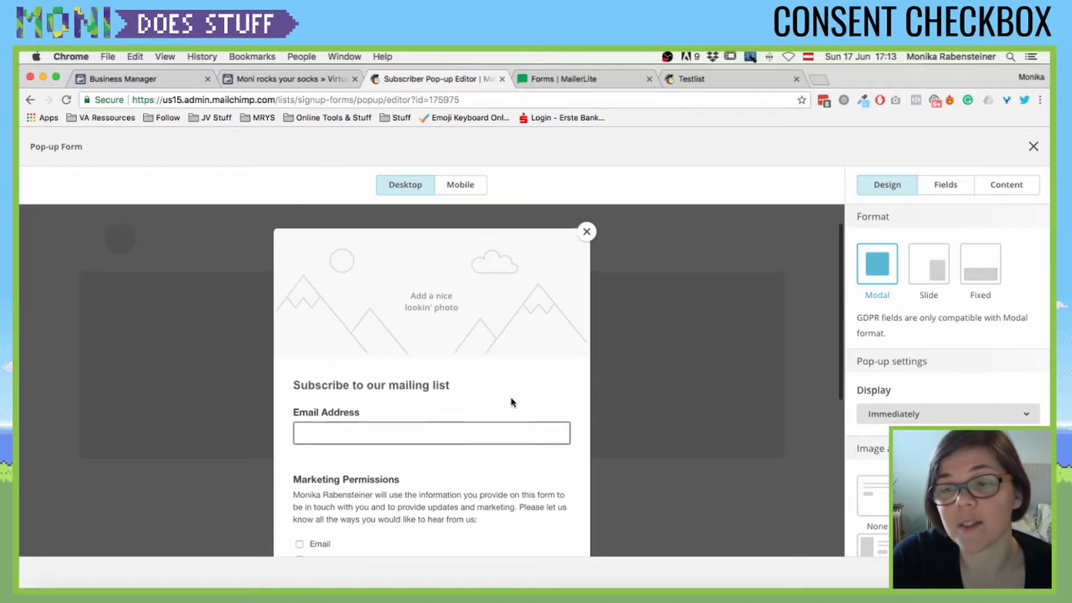
pyautogui.click(874, 496)
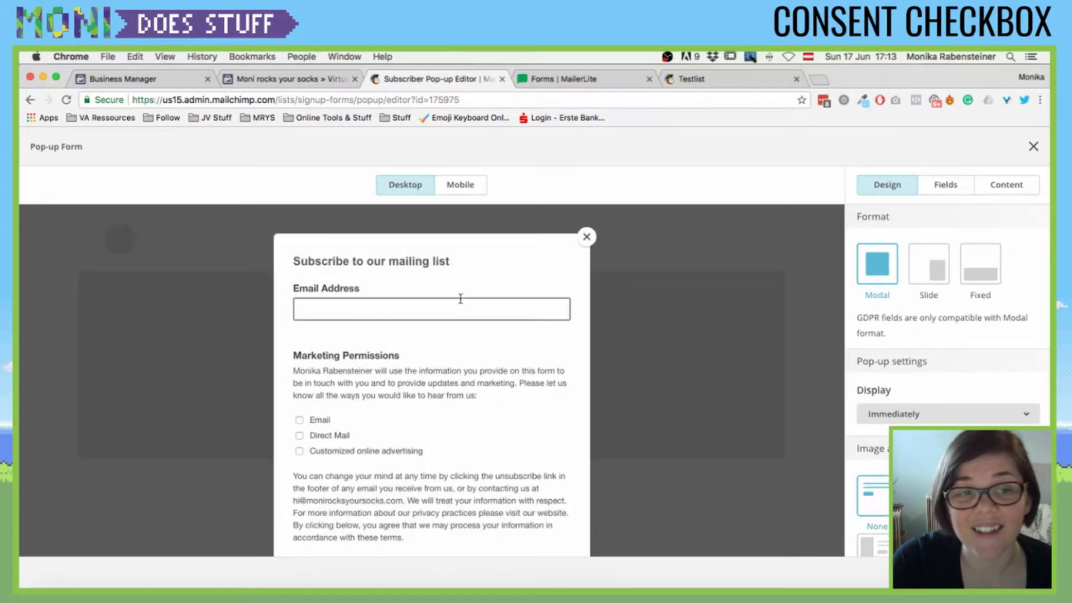
pyautogui.scroll(-3, 664, 347)
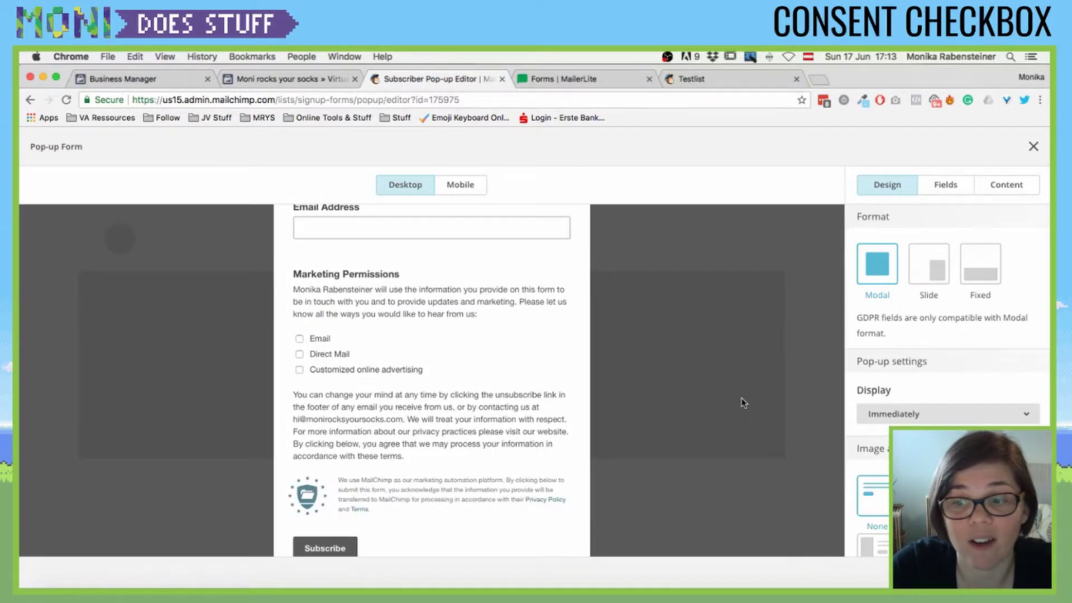
pyautogui.scroll(-4, 489, 400)
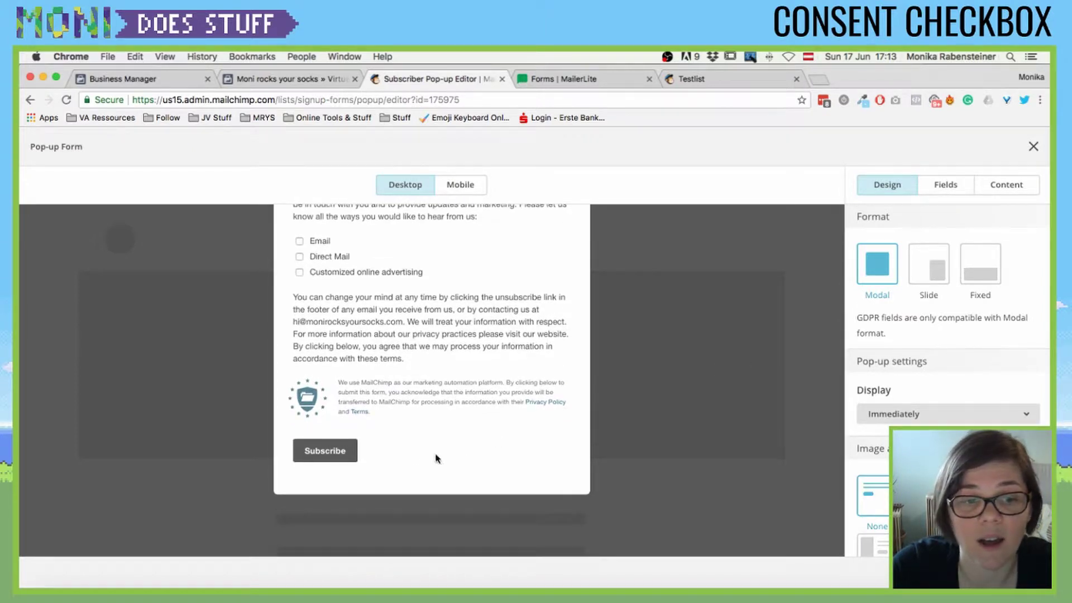
pyautogui.scroll(-10, 931, 385)
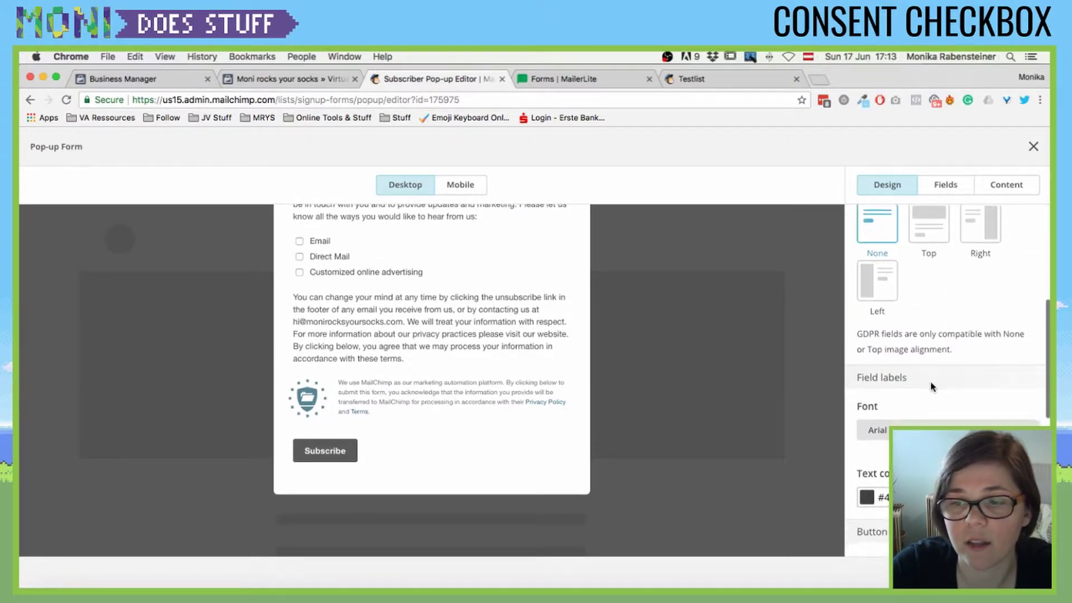
pyautogui.scroll(-5, 931, 411)
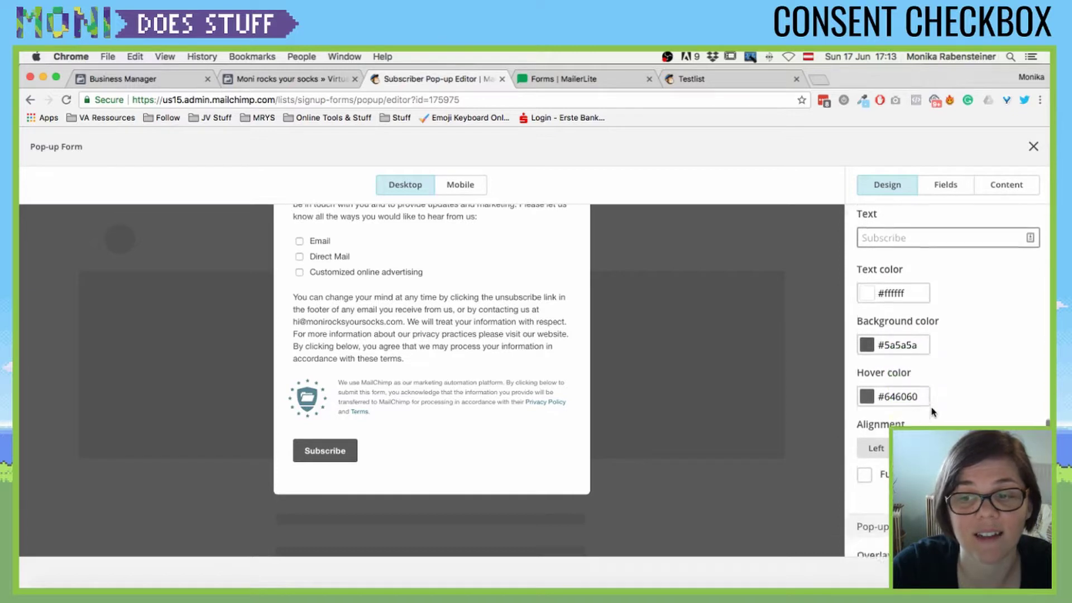
pyautogui.press('super+bracketleft')
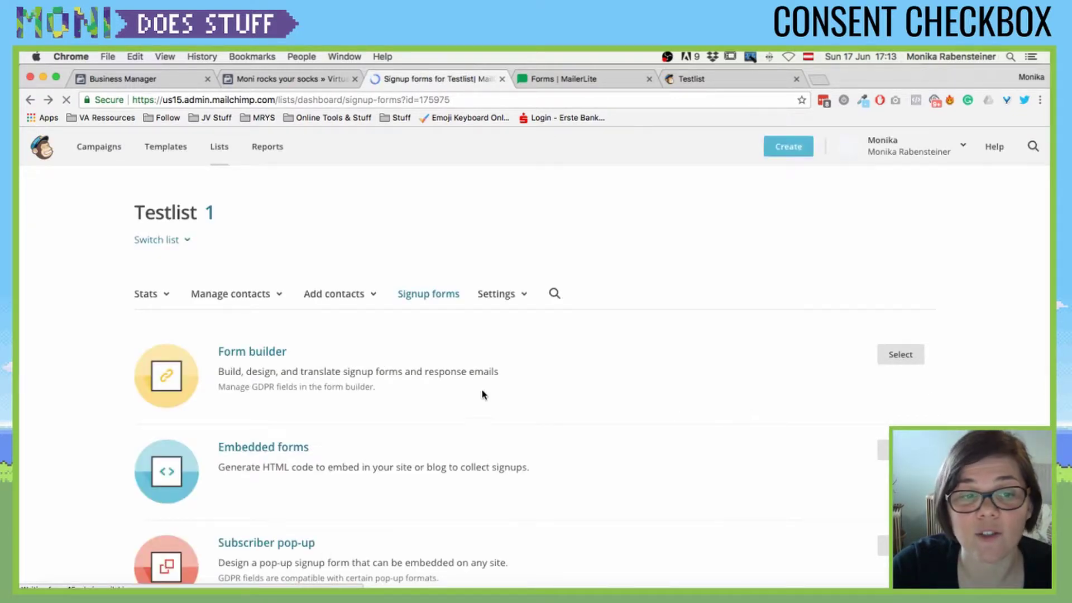
# - Load monirocksyoursocks.com/join/ in a new tab and scroll its newsletter signup page
pyautogui.scroll(-6, 313, 404)
pyautogui.scroll(4, 265, 321)
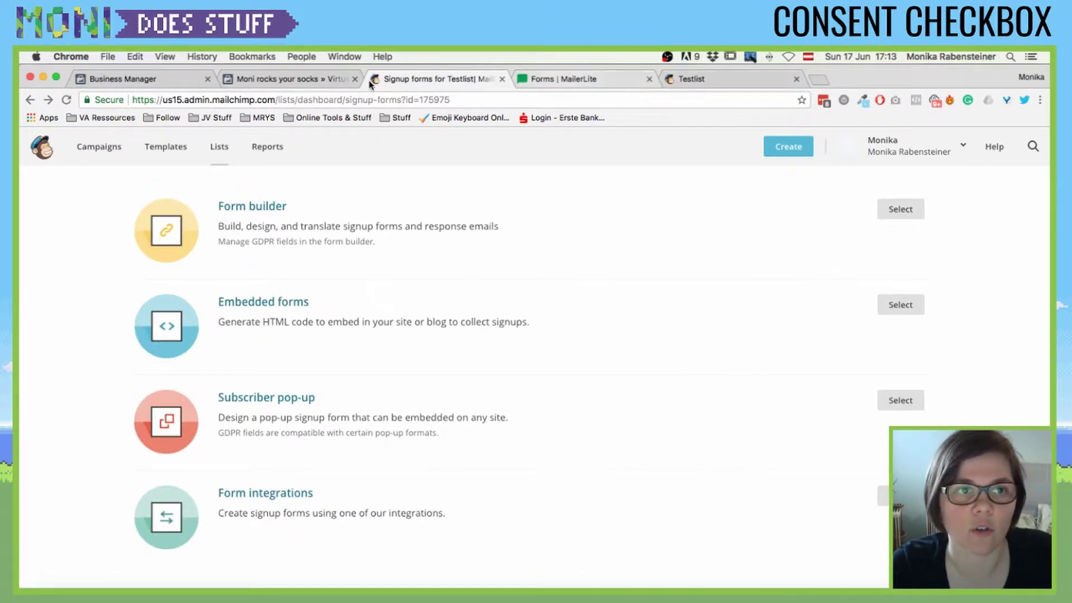
pyautogui.hotkey('ctrl', 't')
pyautogui.write('moni')
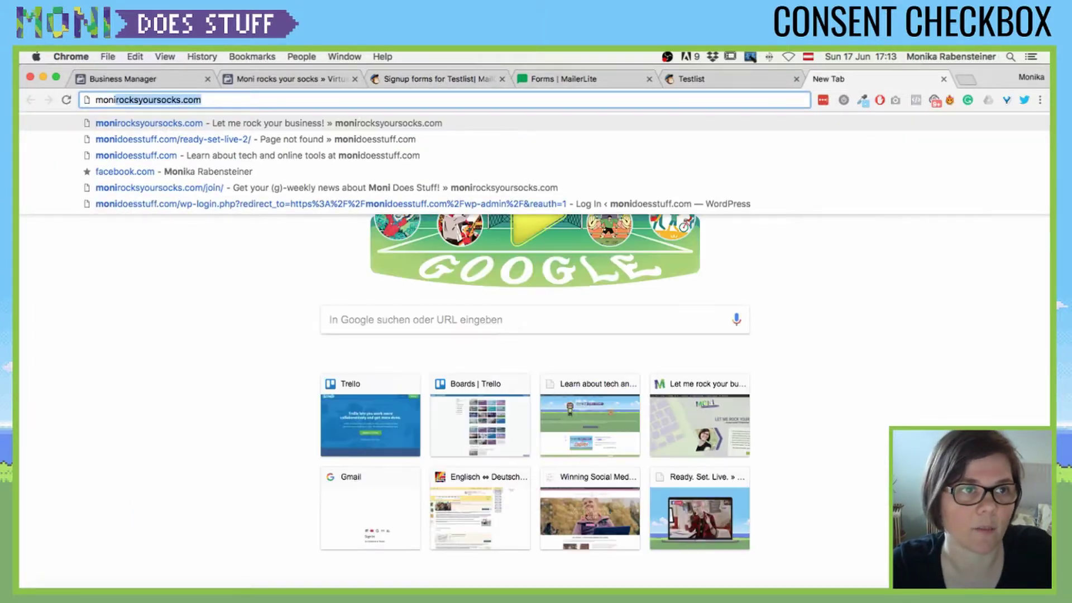
pyautogui.press('Return')
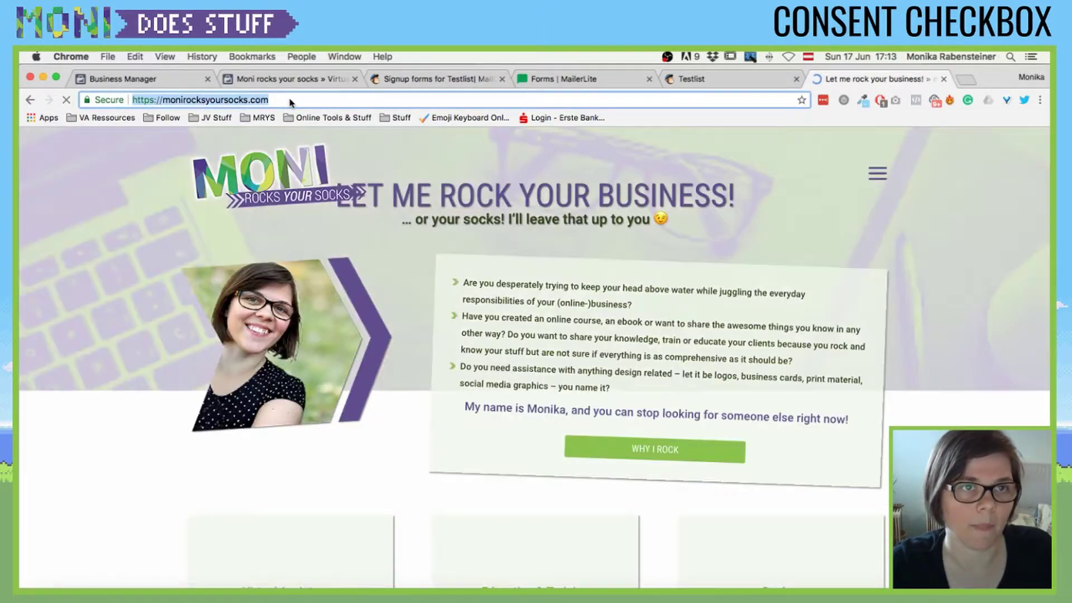
pyautogui.click(290, 102)
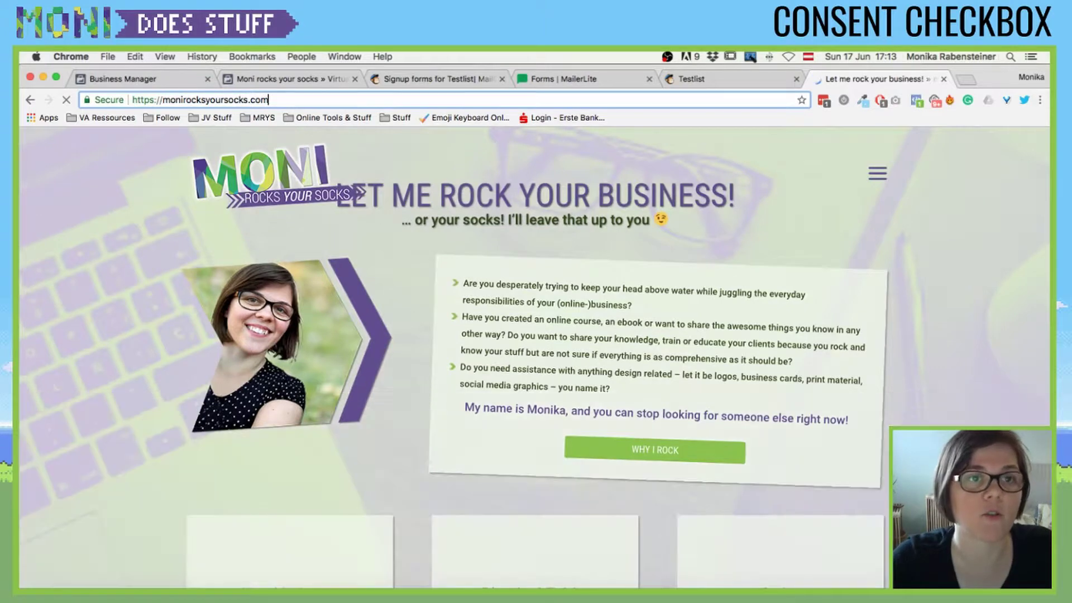
pyautogui.write('/join')
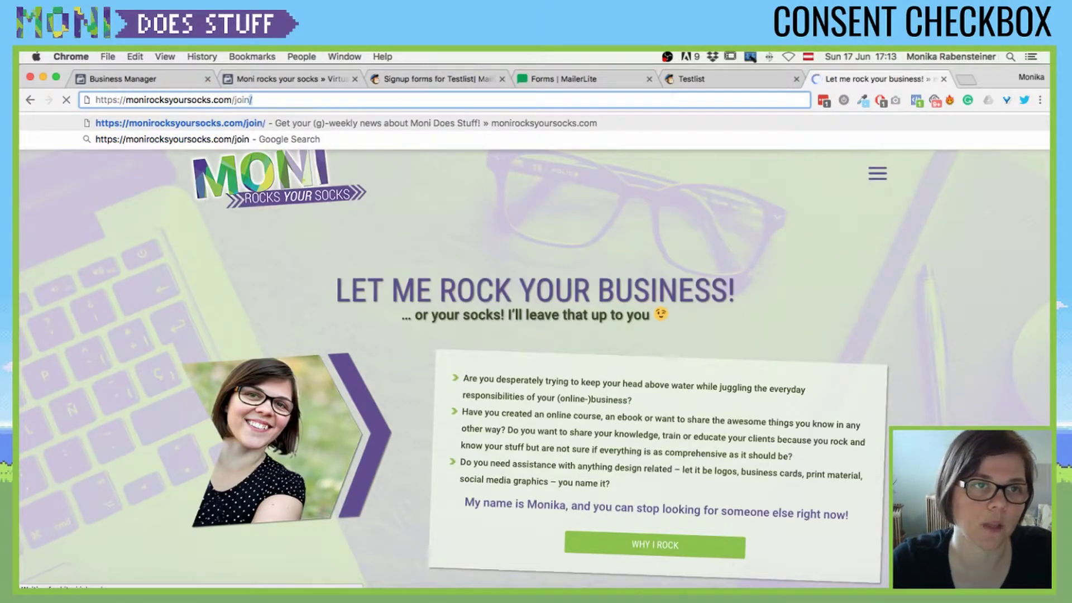
pyautogui.press('Return')
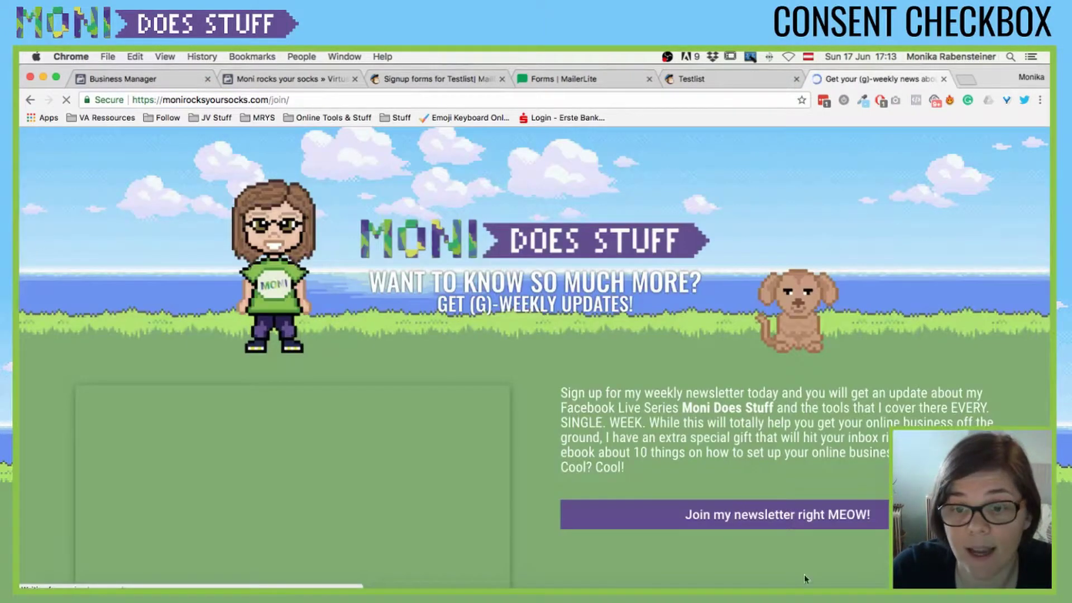
pyautogui.scroll(-1, 750, 450)
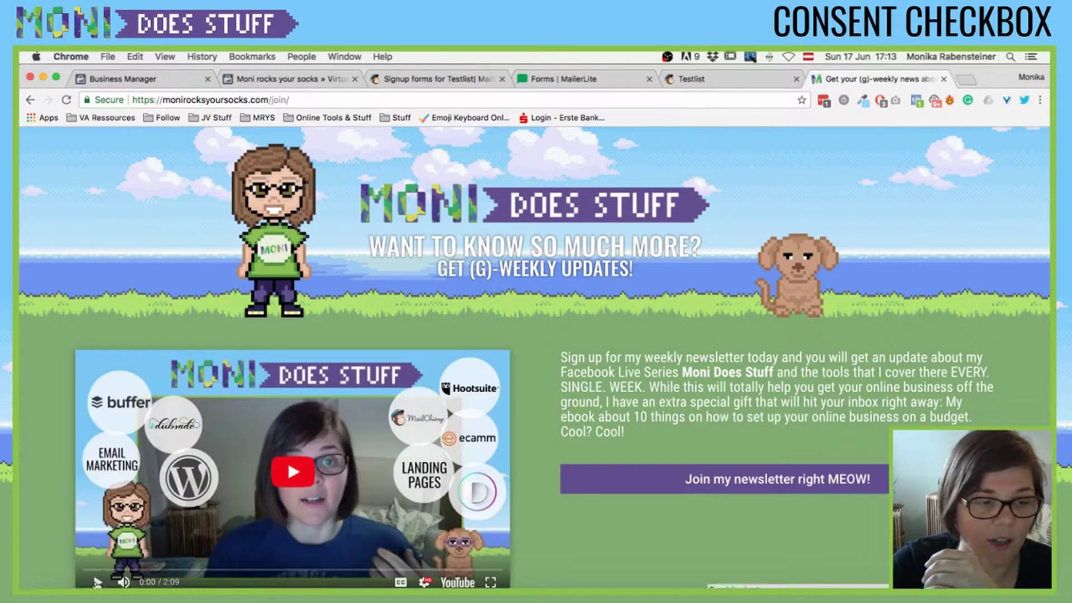
pyautogui.scroll(-1, 681, 524)
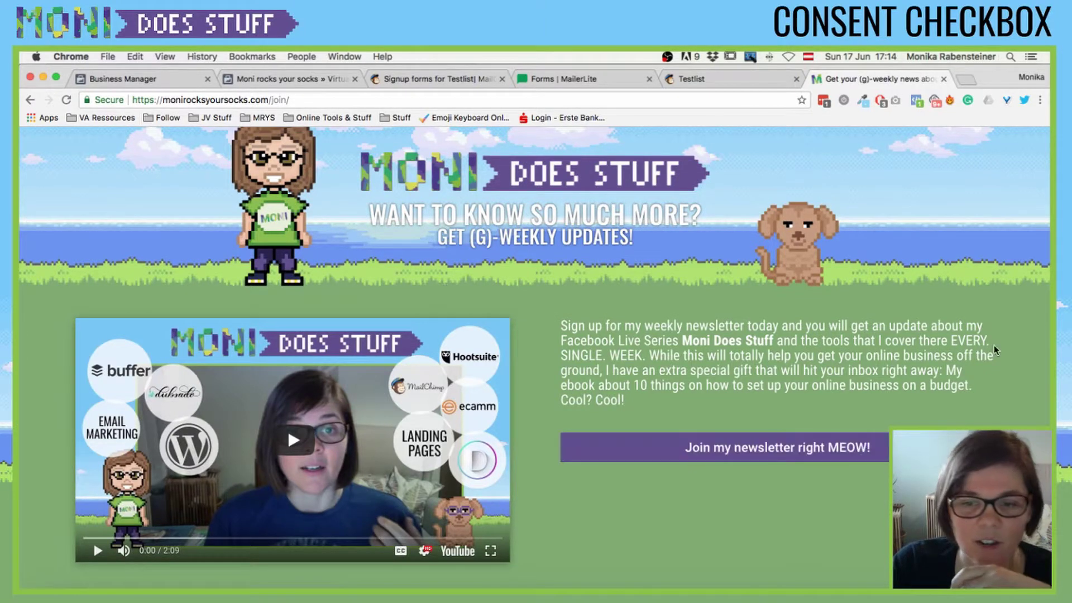
# - Open the live newsletter form via 'Join my newsletter right MEOW!' and scroll through it
pyautogui.click(784, 452)
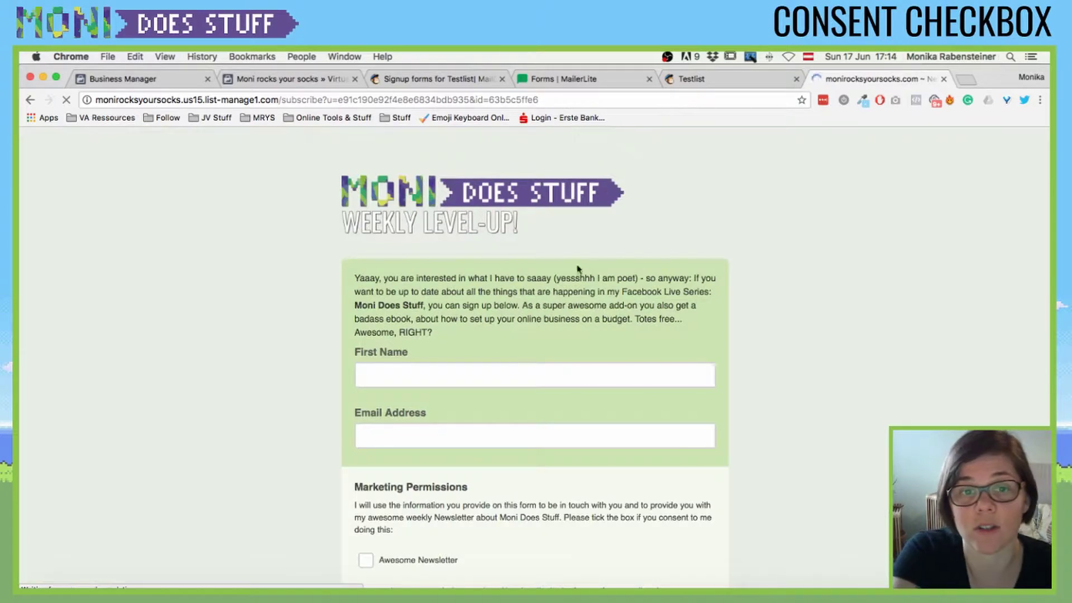
pyautogui.scroll(-2, 241, 238)
pyautogui.scroll(-5, 240, 238)
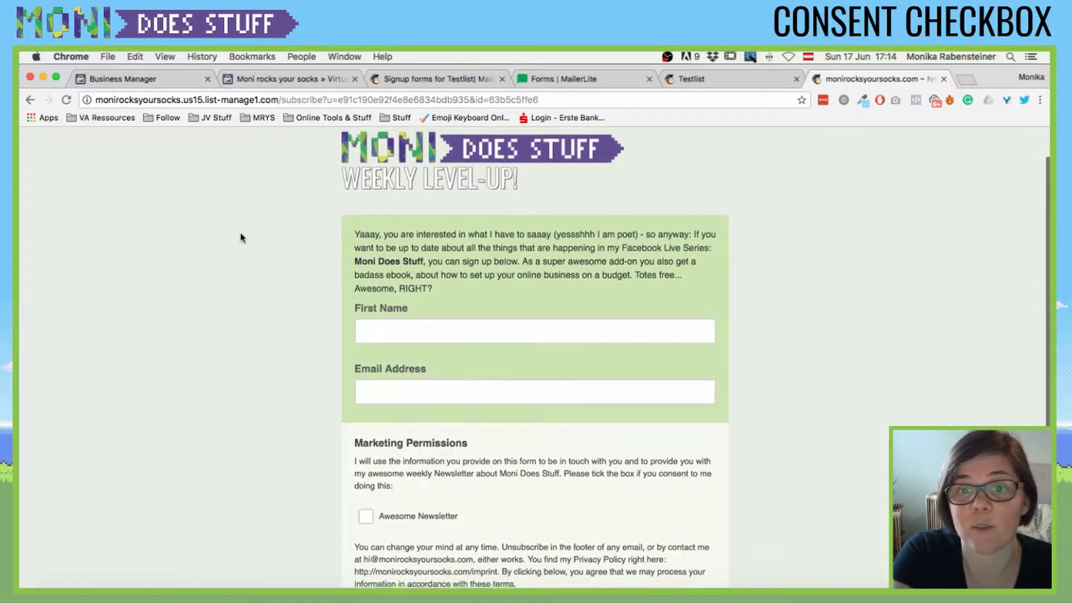
pyautogui.scroll(5, 241, 238)
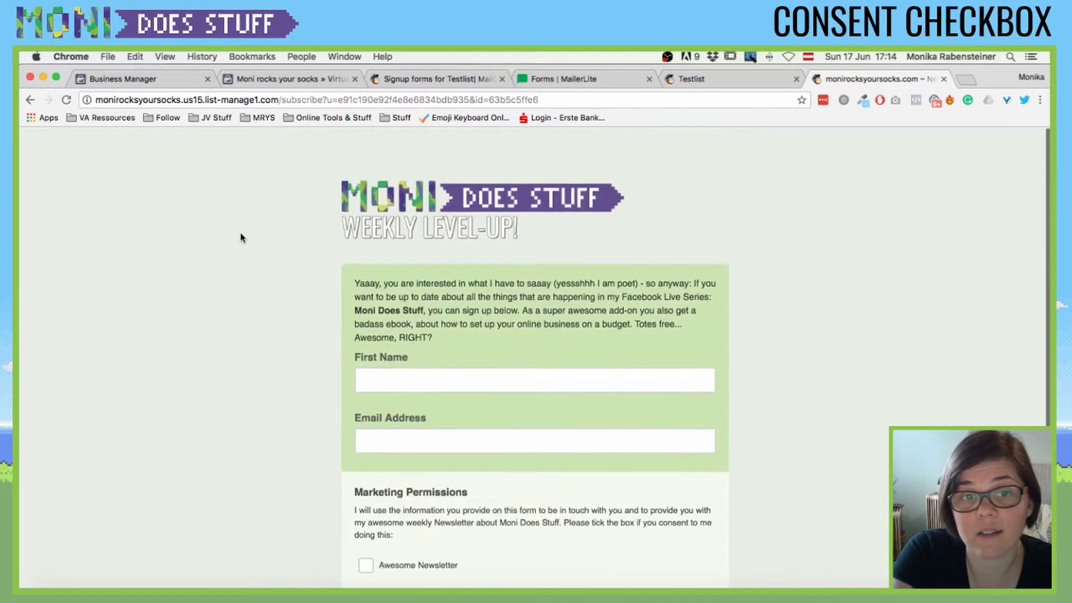
# - Compare the live form against Testlist's form, ending on Testlist's Signup forms overview
pyautogui.click(681, 82)
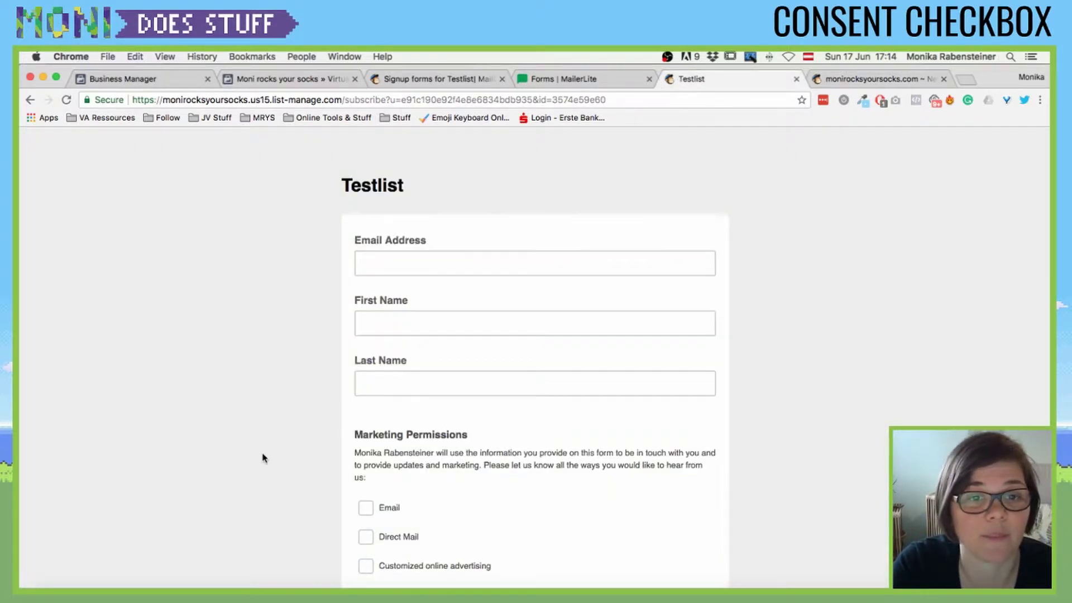
pyautogui.click(454, 83)
pyautogui.scroll(3, 445, 273)
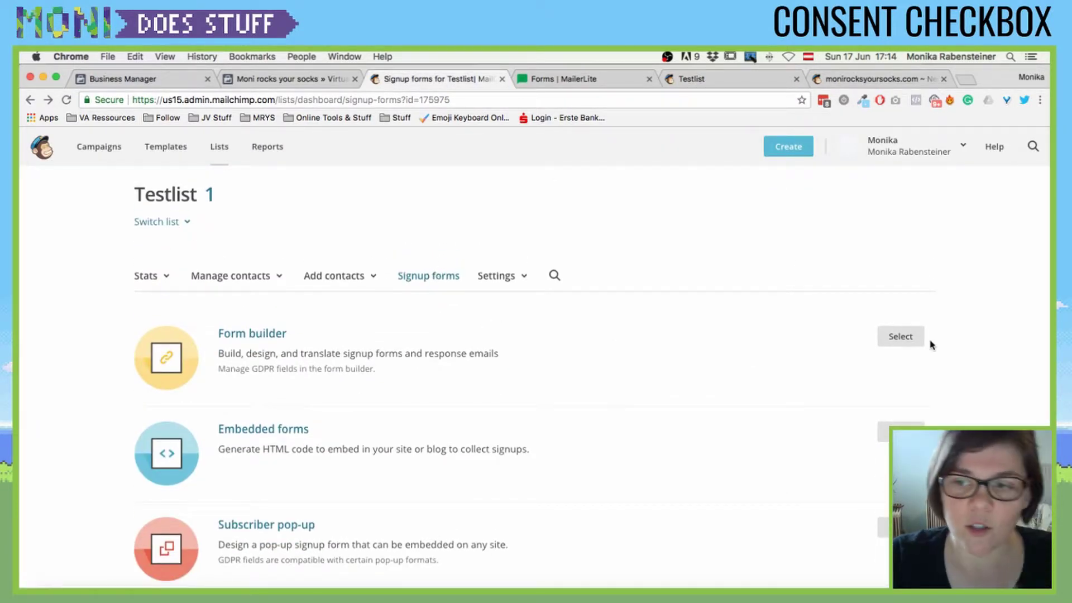
pyautogui.click(865, 79)
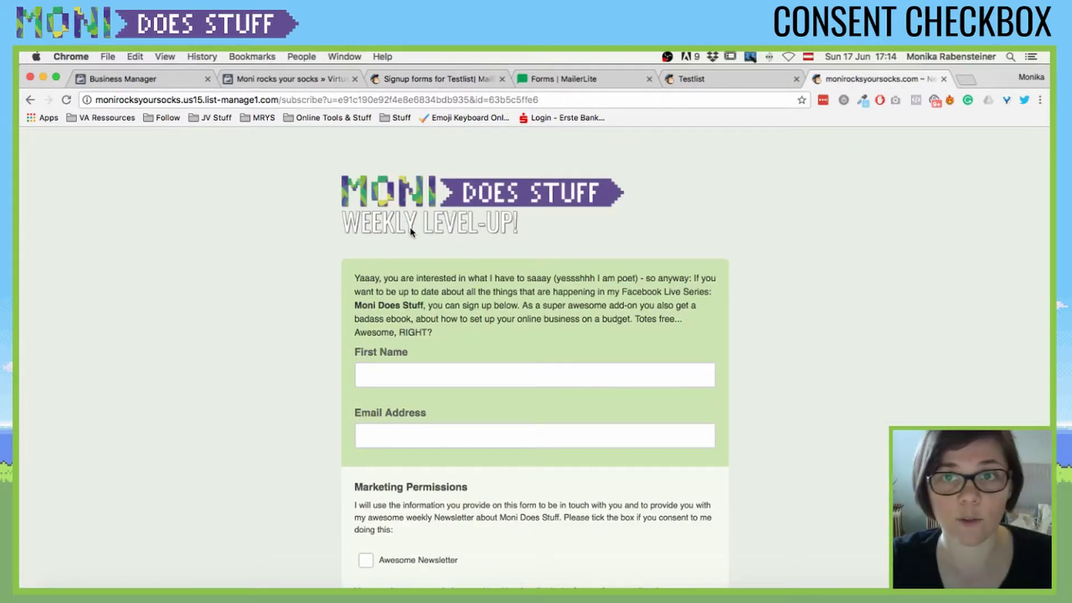
pyautogui.click(437, 85)
pyautogui.scroll(-5, 605, 466)
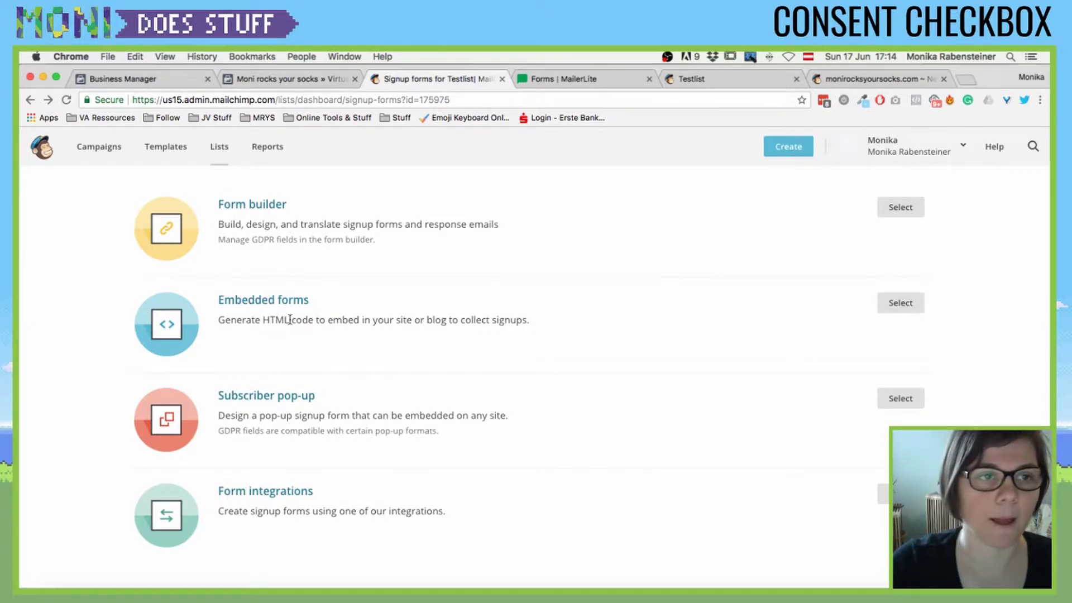
pyautogui.scroll(3, 290, 319)
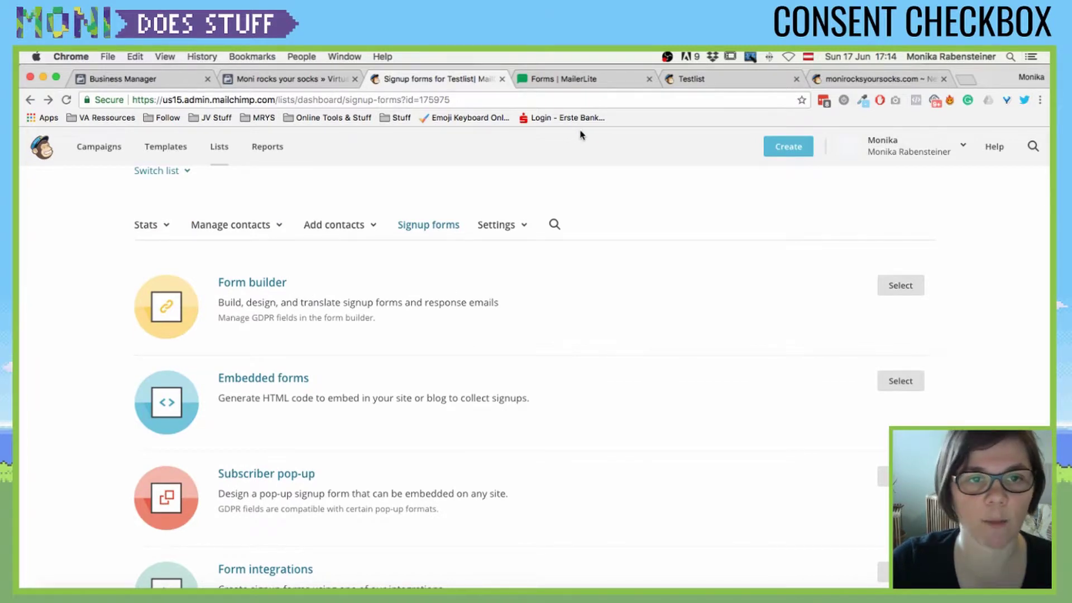
# - Open Testlist's form builder and select the Marketing Permissions field to show its options
pyautogui.click(256, 287)
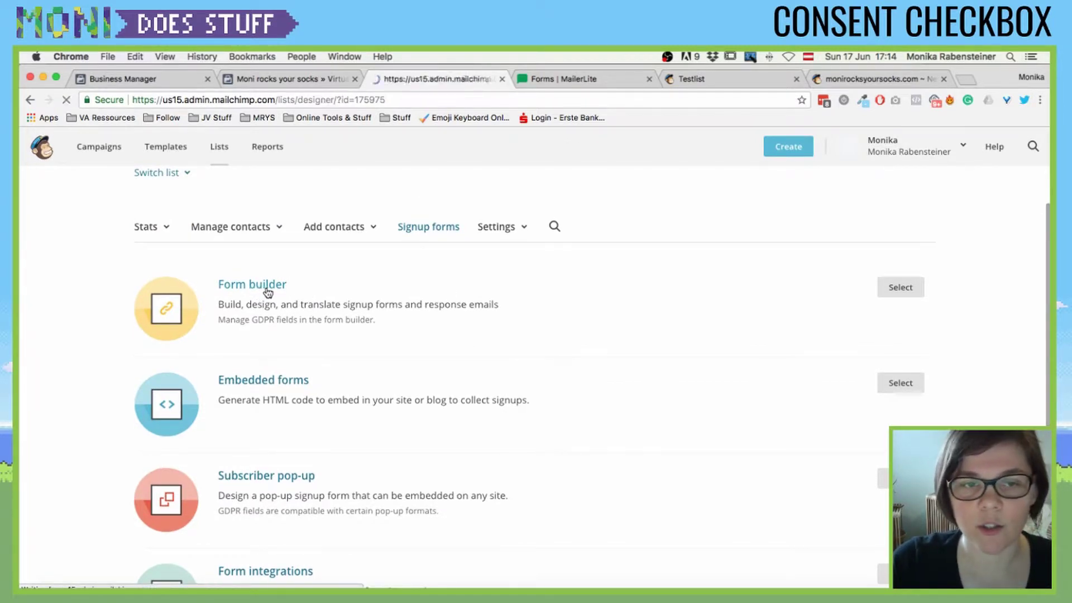
pyautogui.scroll(-5, 298, 311)
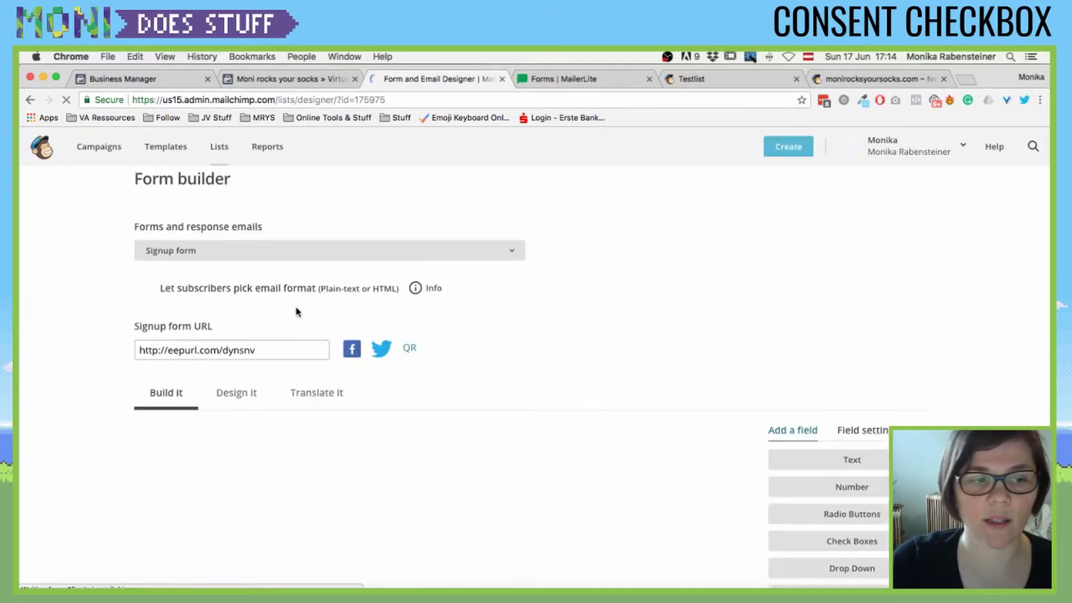
pyautogui.scroll(-5, 297, 311)
pyautogui.scroll(6, 297, 311)
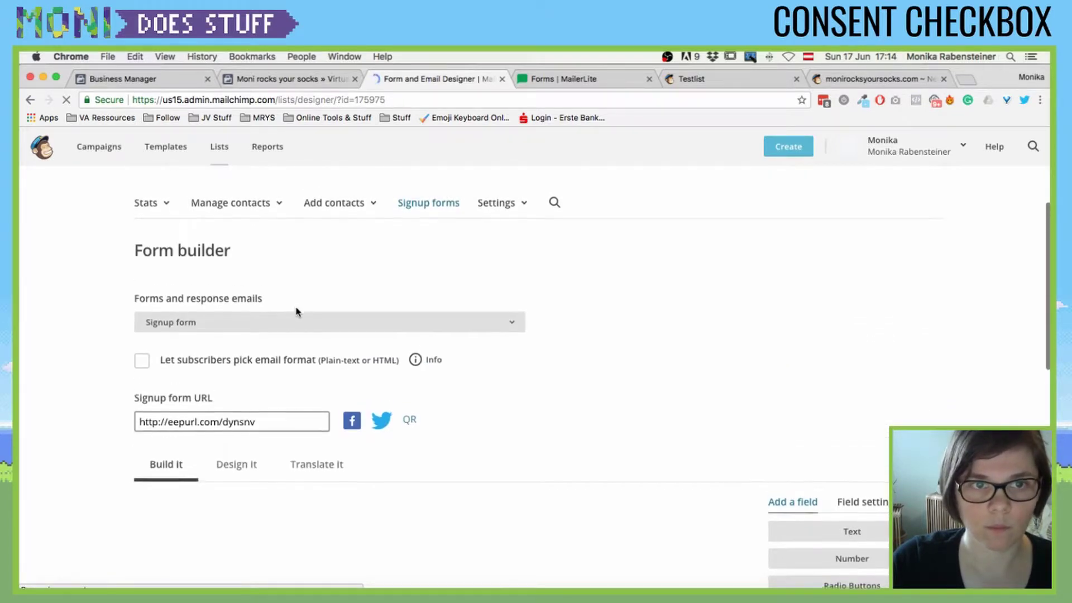
pyautogui.scroll(-2, 298, 311)
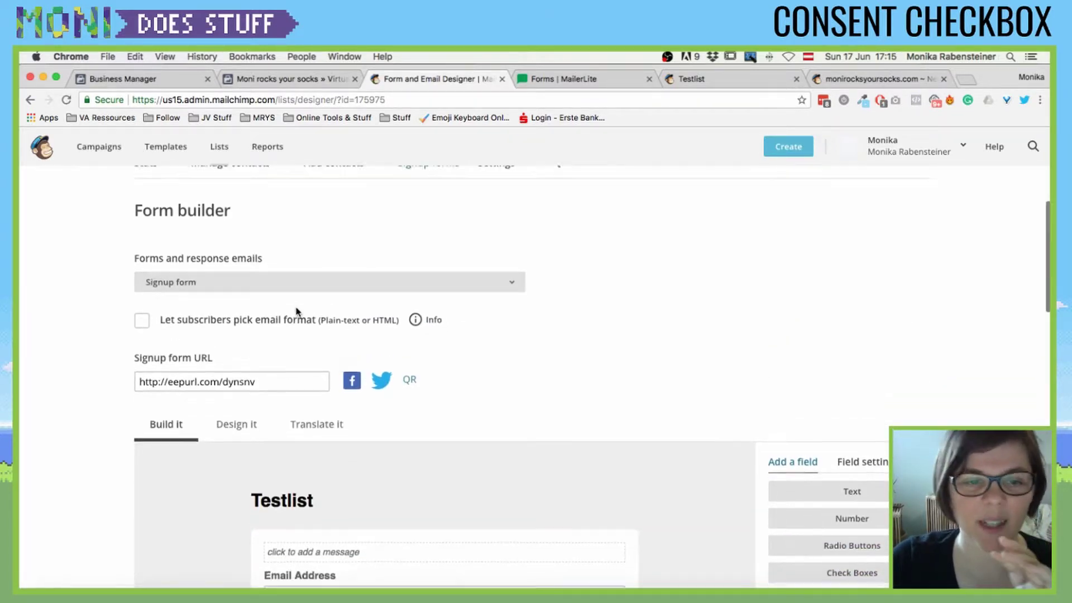
pyautogui.scroll(-12, 296, 312)
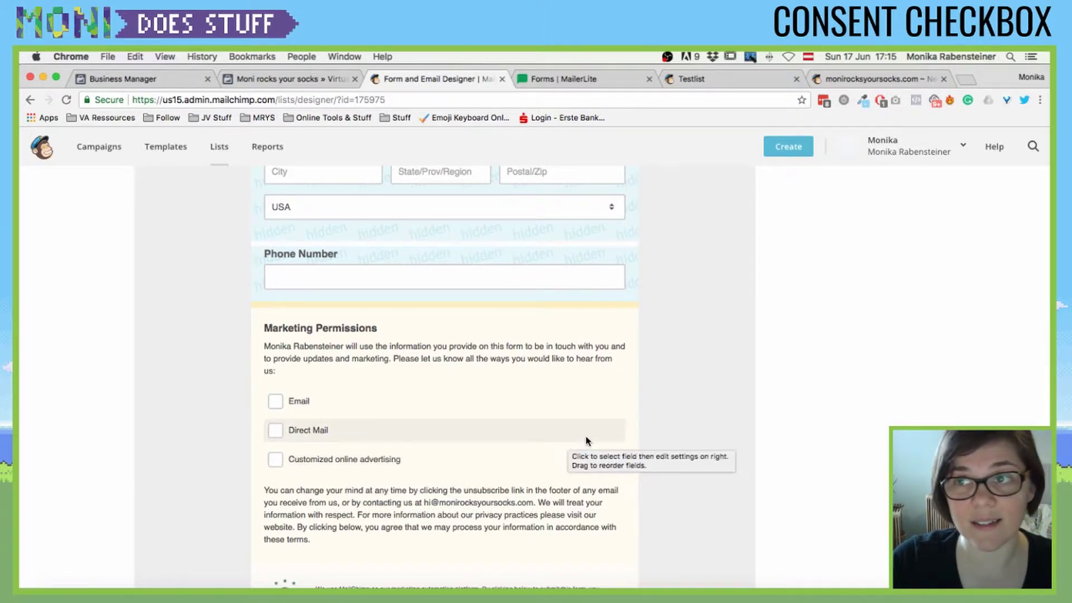
pyautogui.click(328, 431)
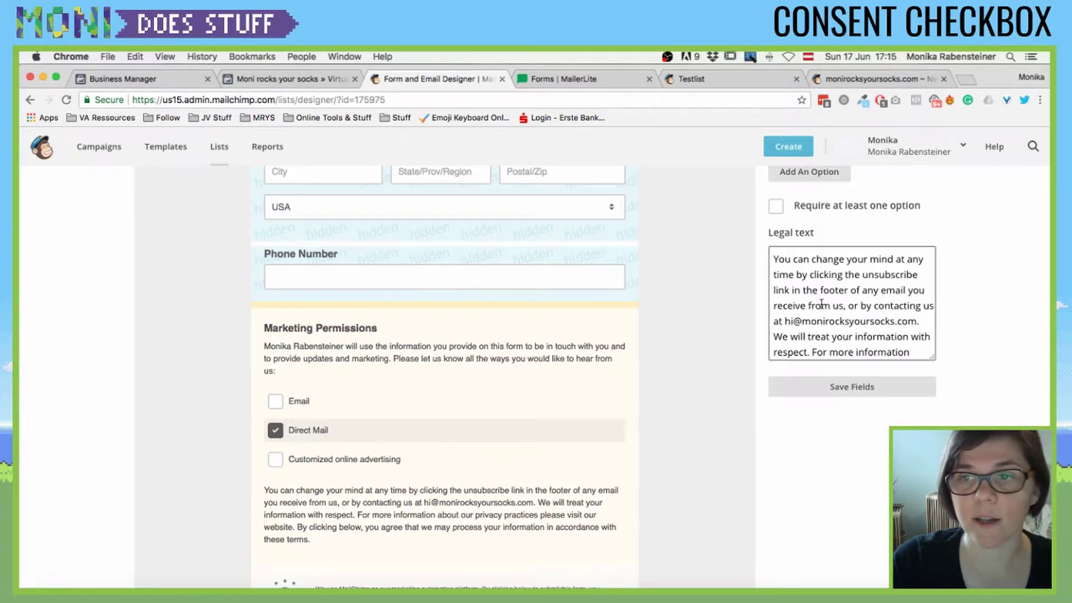
pyautogui.scroll(5, 725, 346)
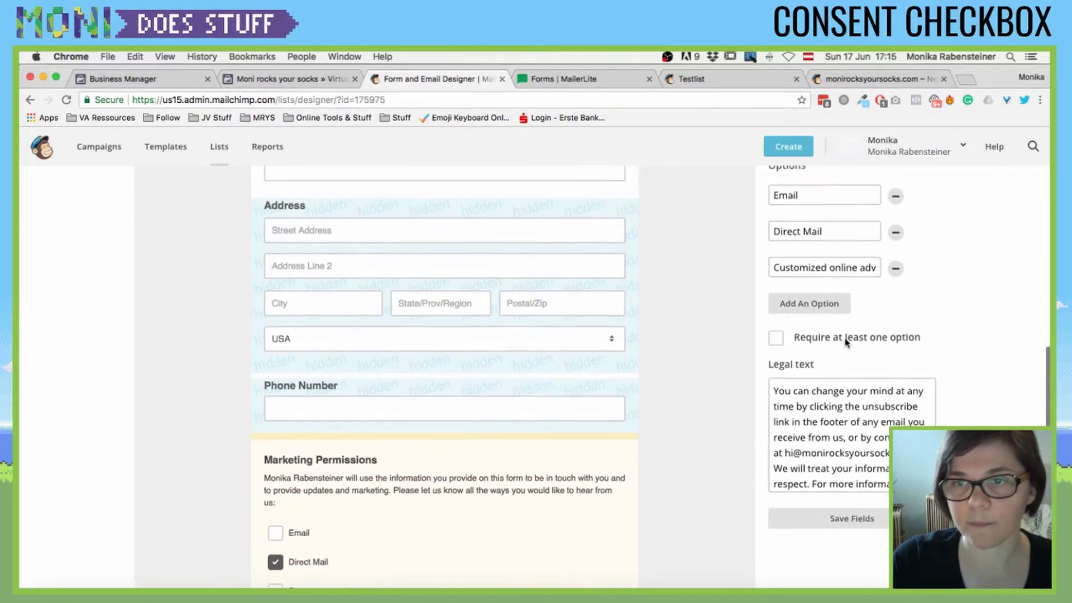
# - Delete the Direct Mail and Customized online advertising options, typing DELETE to confirm each
pyautogui.click(896, 317)
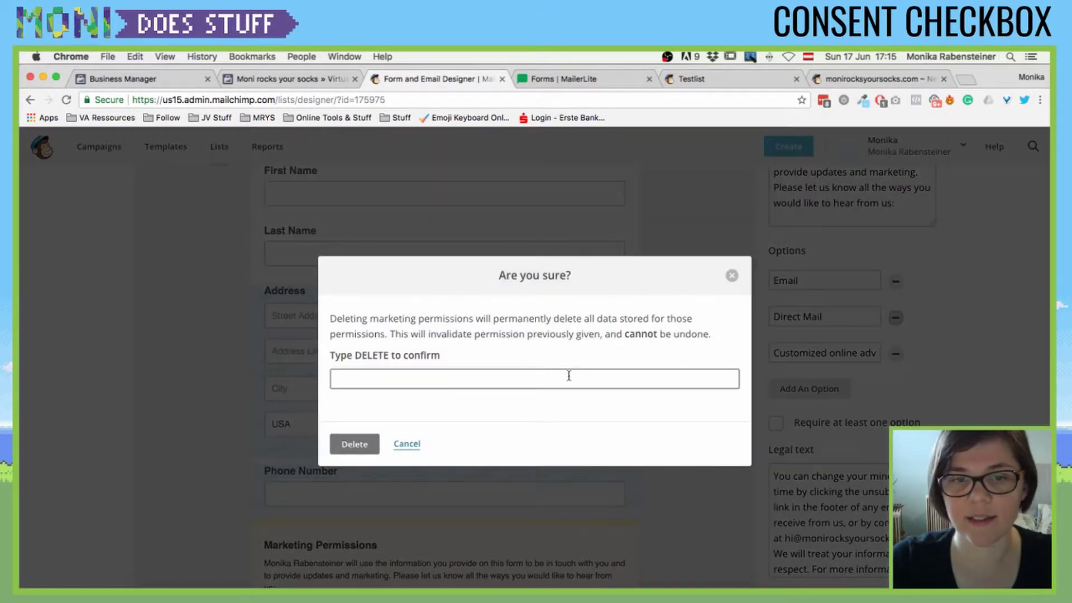
pyautogui.write('DELETE')
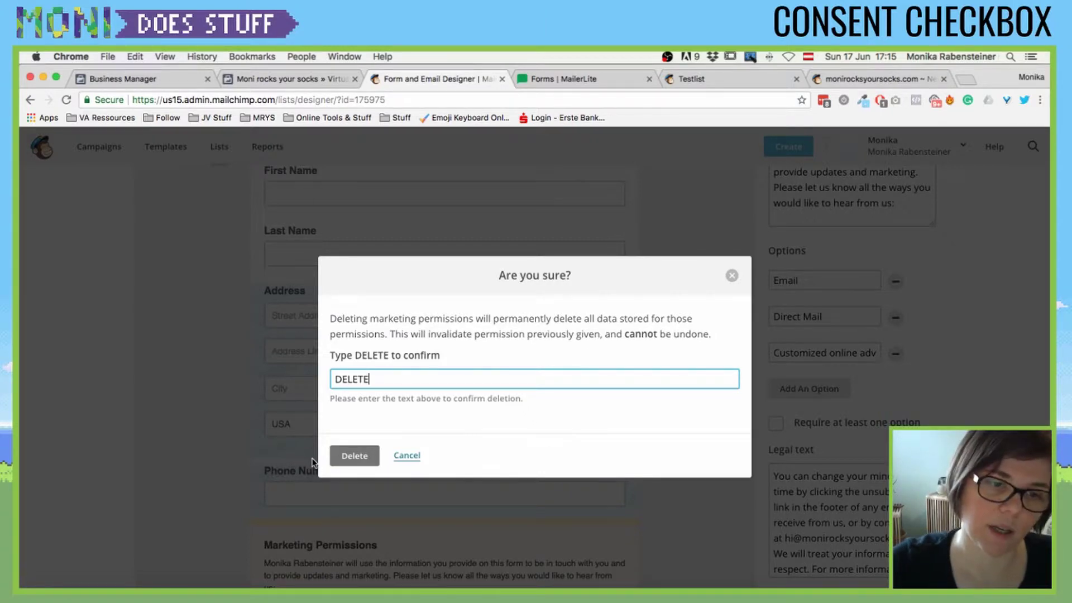
pyautogui.click(349, 463)
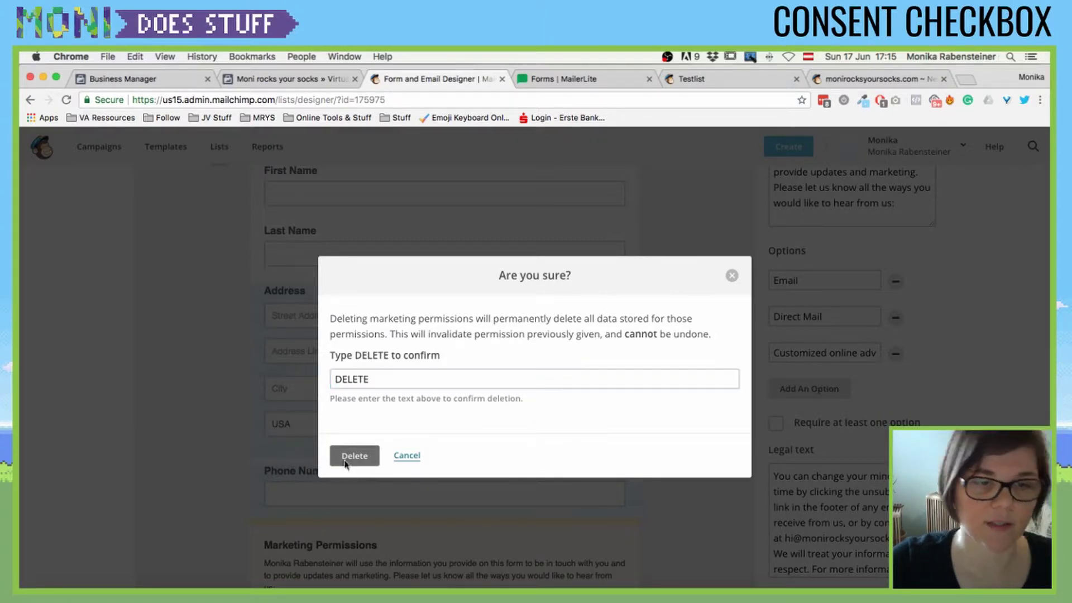
pyautogui.click(815, 317)
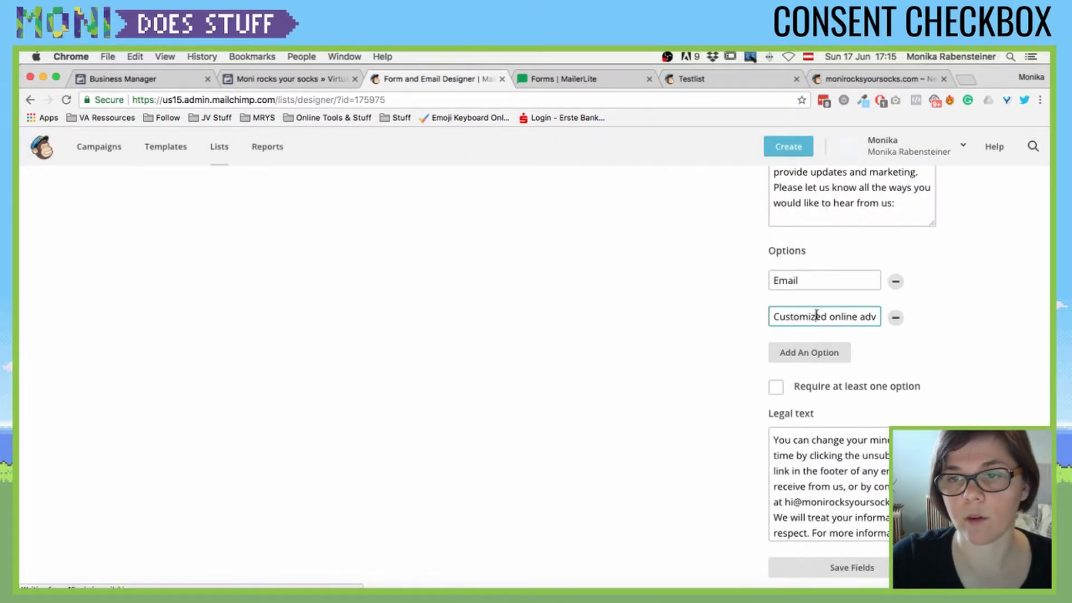
pyautogui.click(895, 318)
pyautogui.click(481, 377)
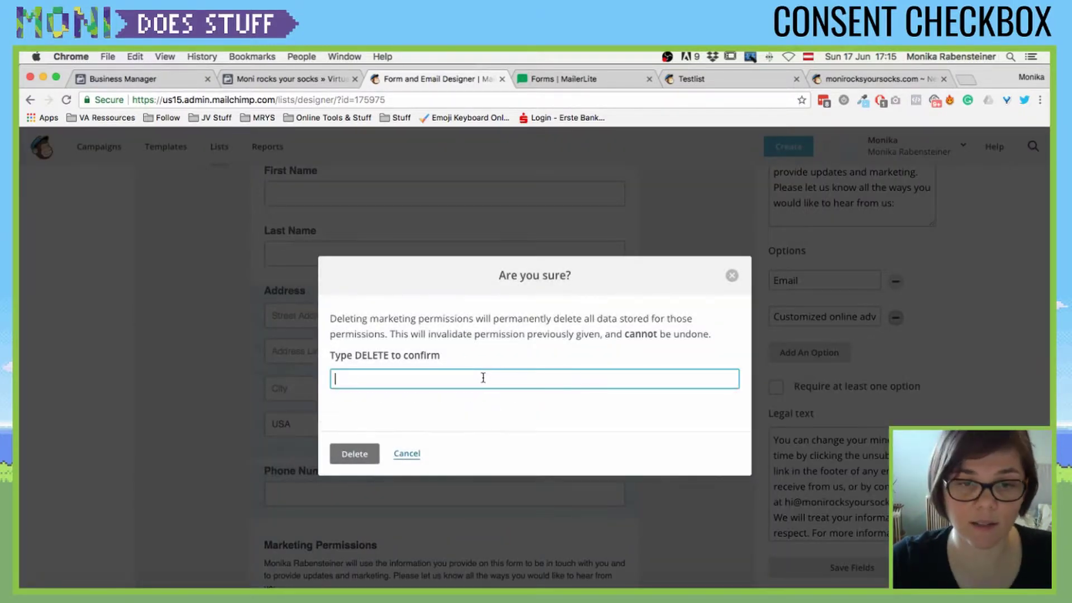
pyautogui.write('DELET')
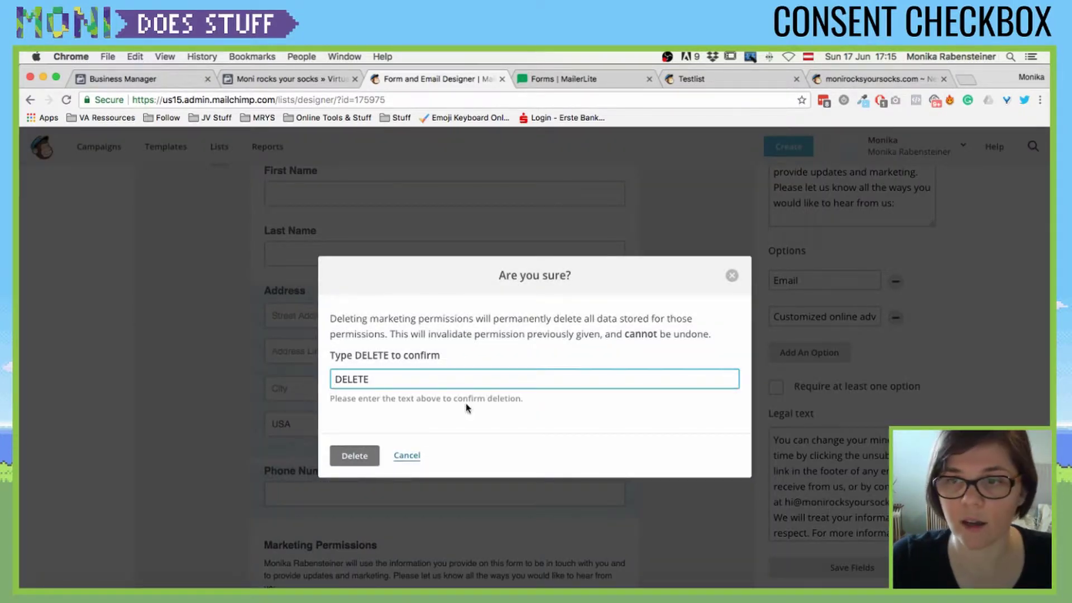
pyautogui.write('E')
pyautogui.click(357, 456)
pyautogui.scroll(-3, 502, 392)
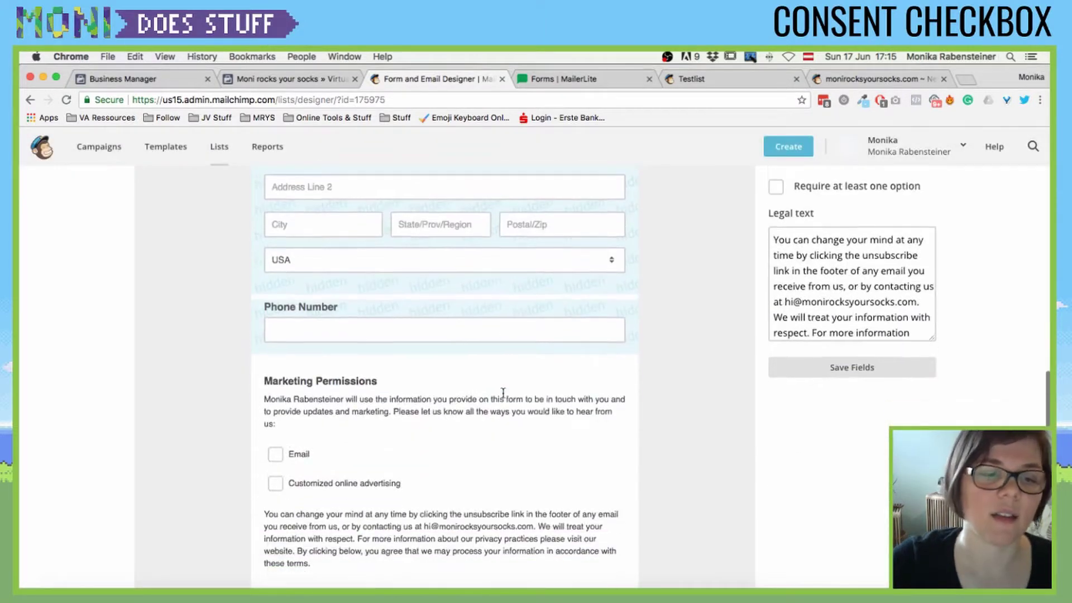
pyautogui.scroll(-3, 503, 392)
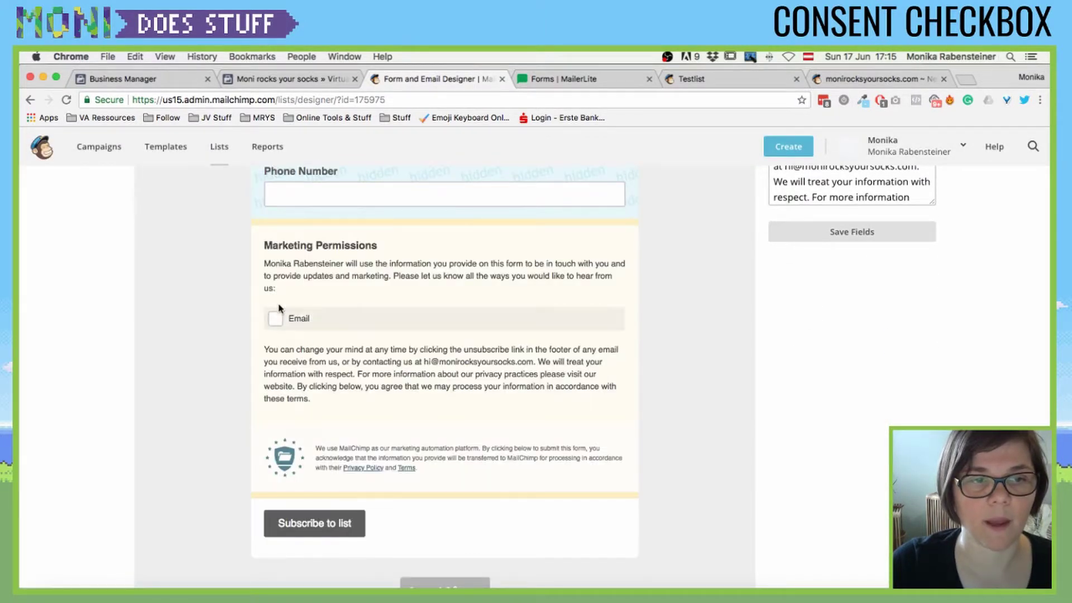
pyautogui.click(863, 84)
pyautogui.scroll(-5, 773, 244)
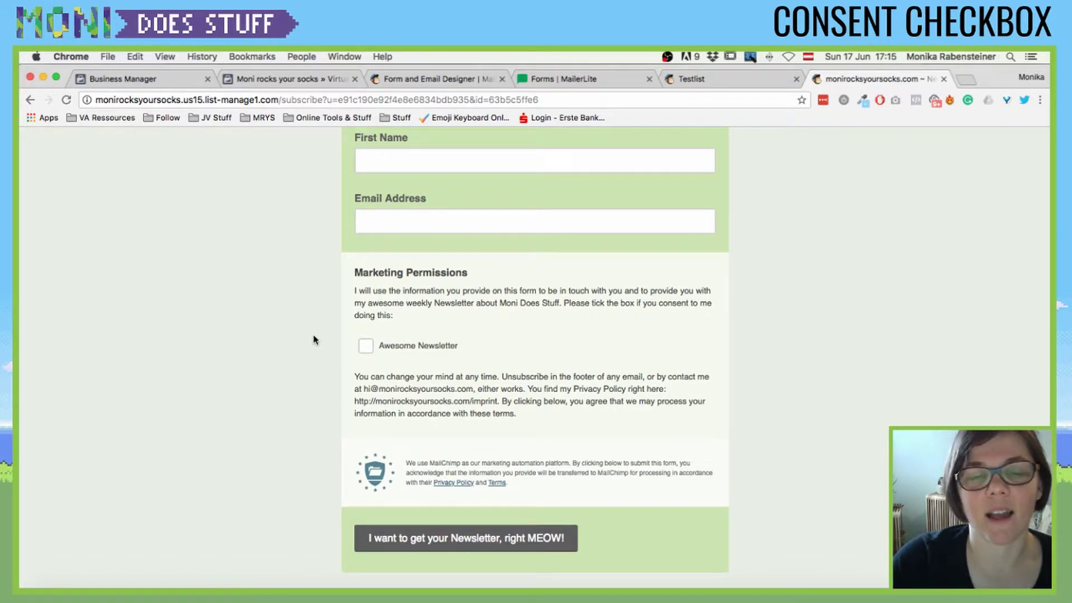
pyautogui.scroll(2, 265, 277)
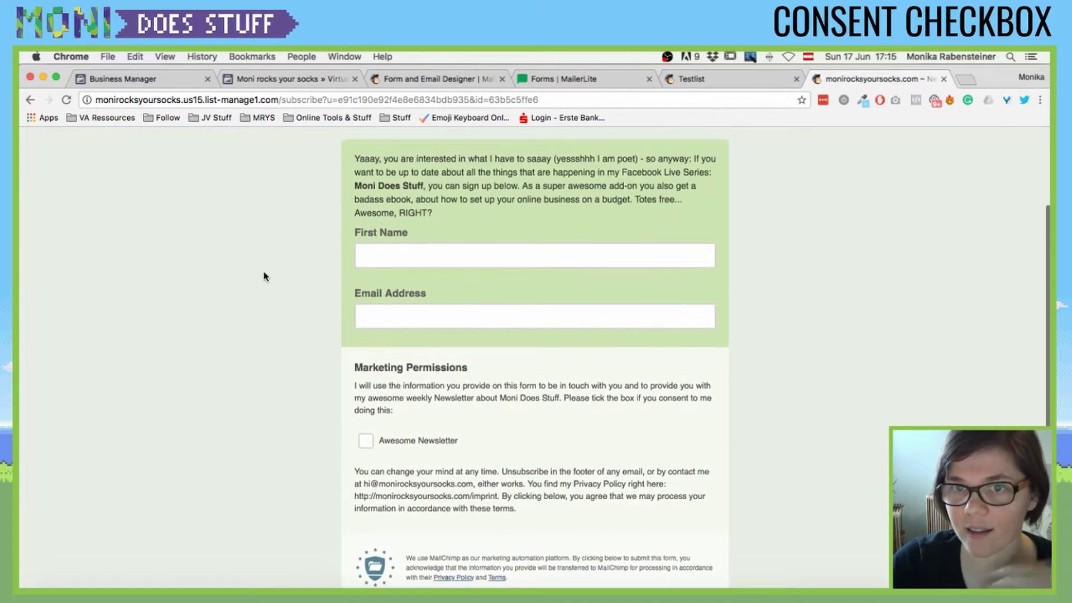
pyautogui.scroll(-2, 264, 277)
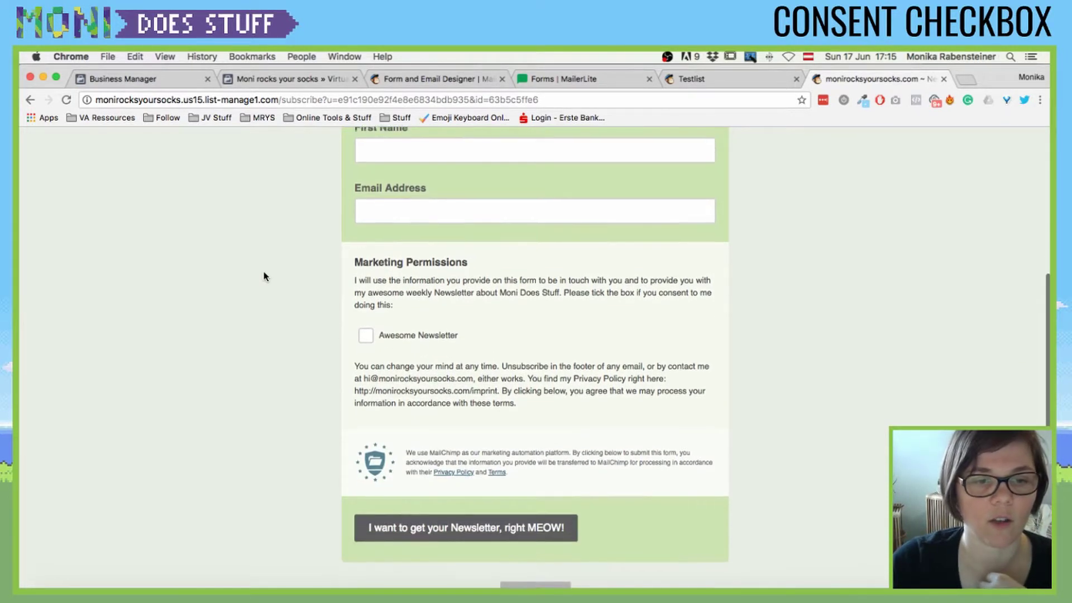
pyautogui.scroll(2, 265, 276)
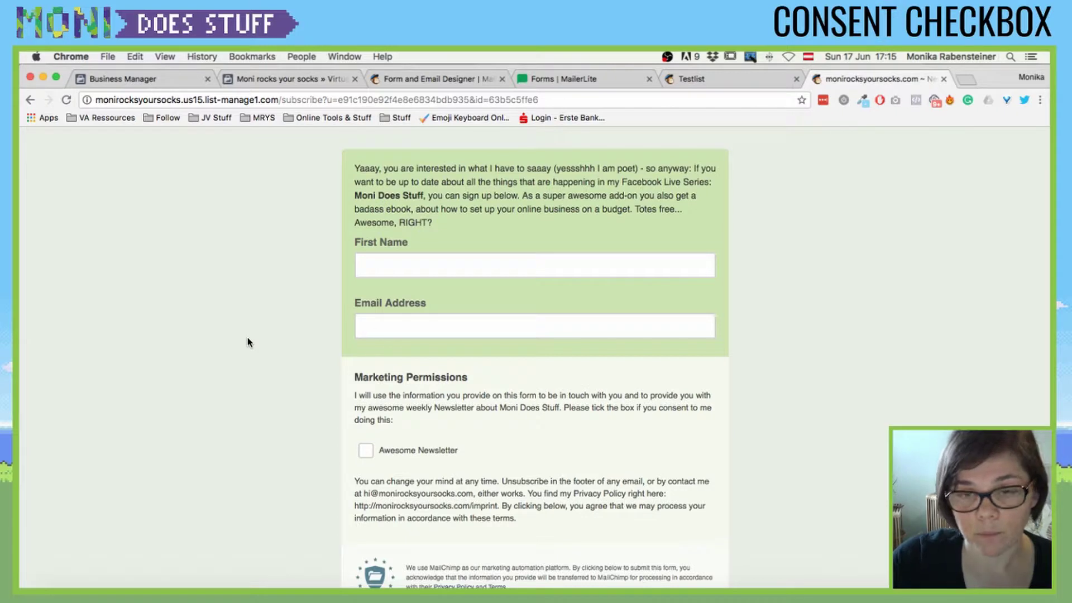
pyautogui.scroll(1, 265, 338)
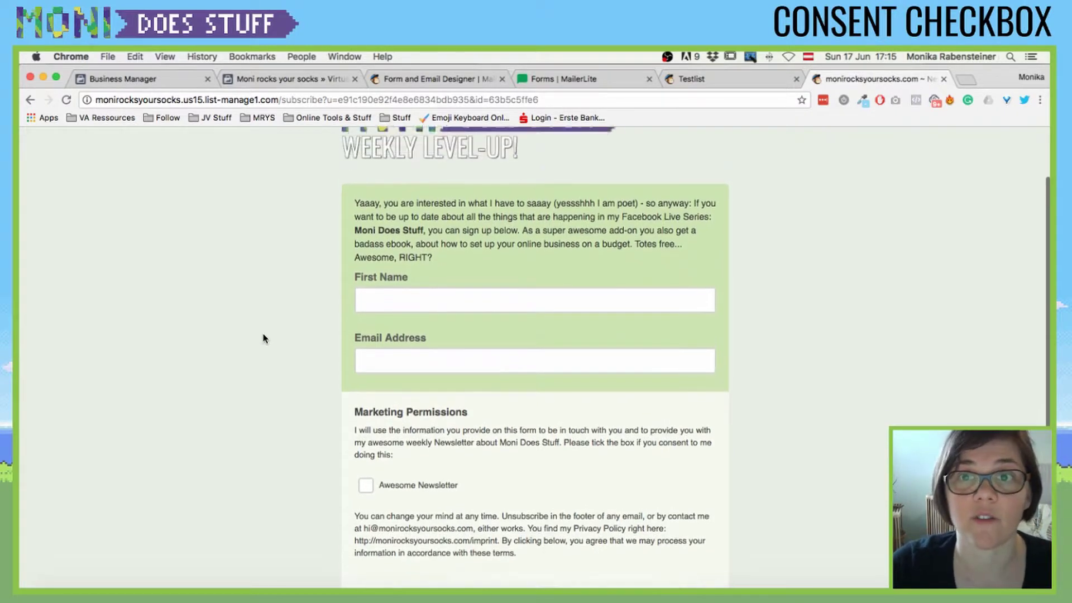
pyautogui.scroll(-2, 264, 338)
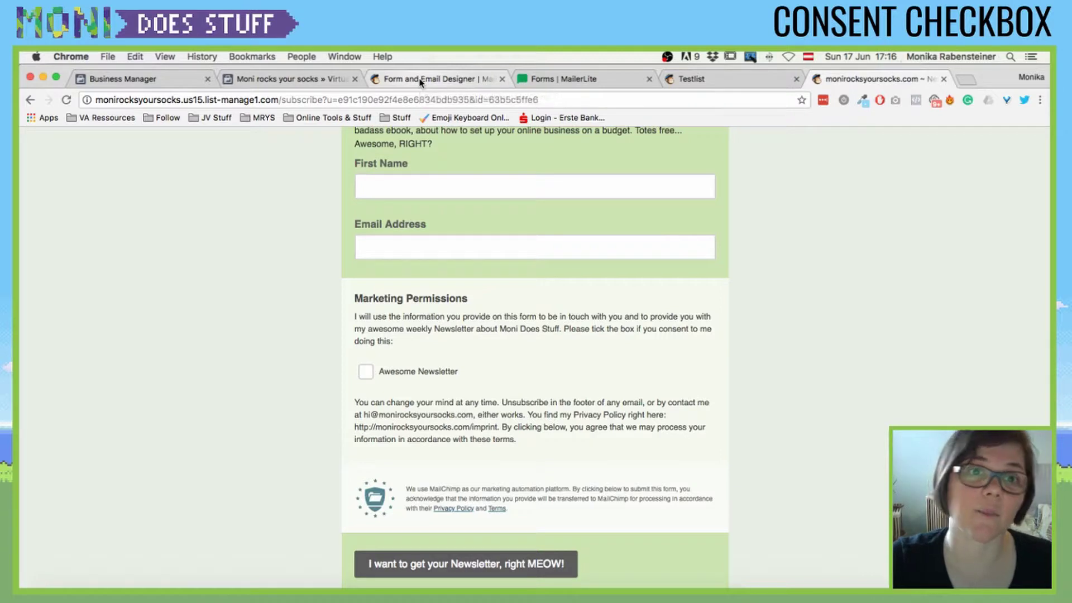
# - Return to the form designer, then open Testlist's Signup forms page with embedded forms, pop-up and integrations
pyautogui.click(420, 82)
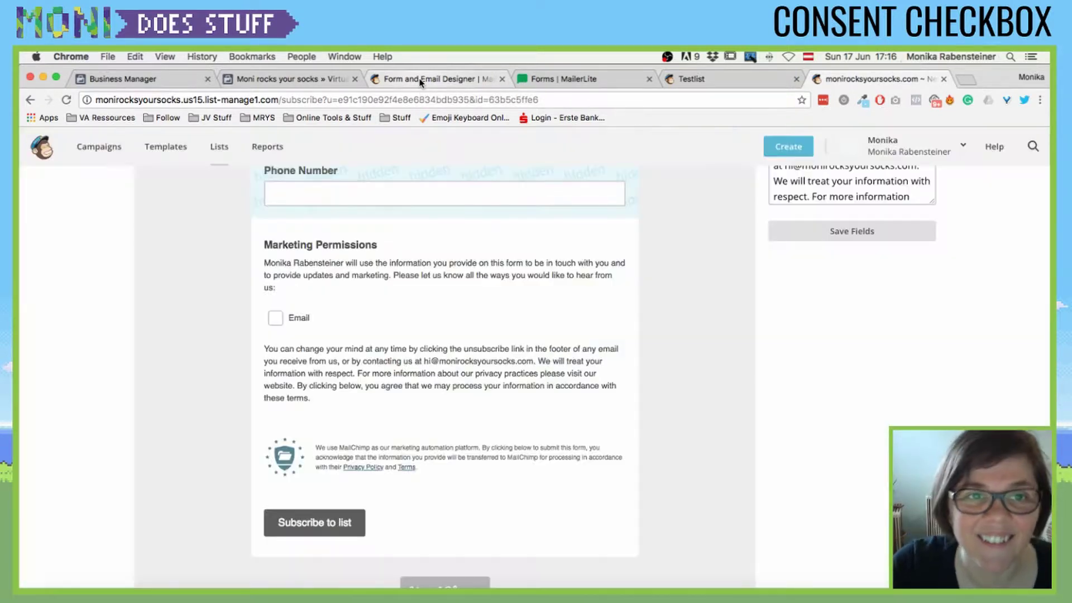
pyautogui.scroll(2, 435, 386)
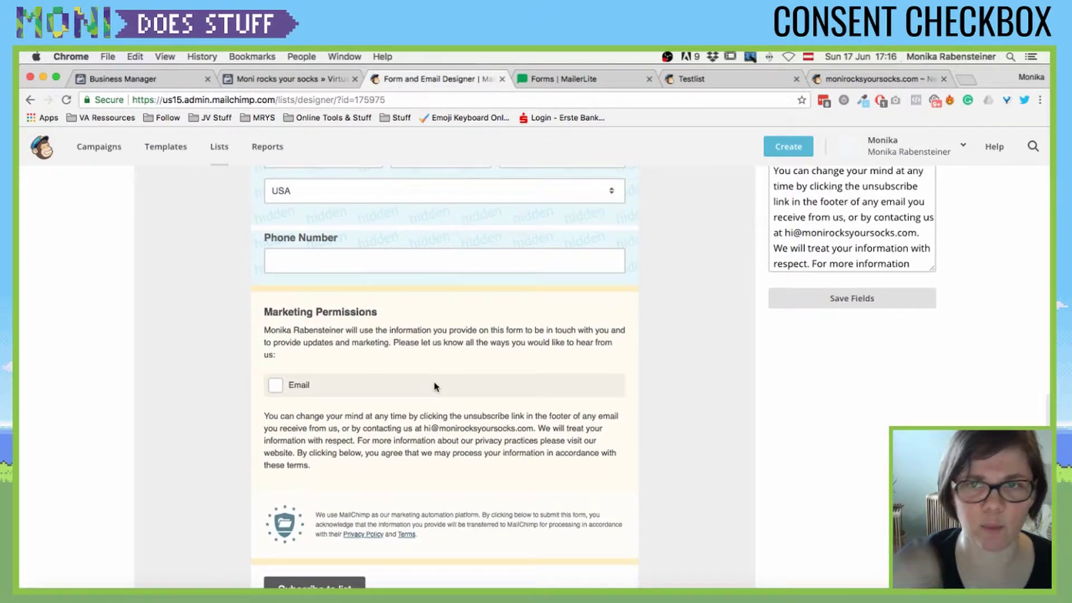
pyautogui.scroll(3, 640, 371)
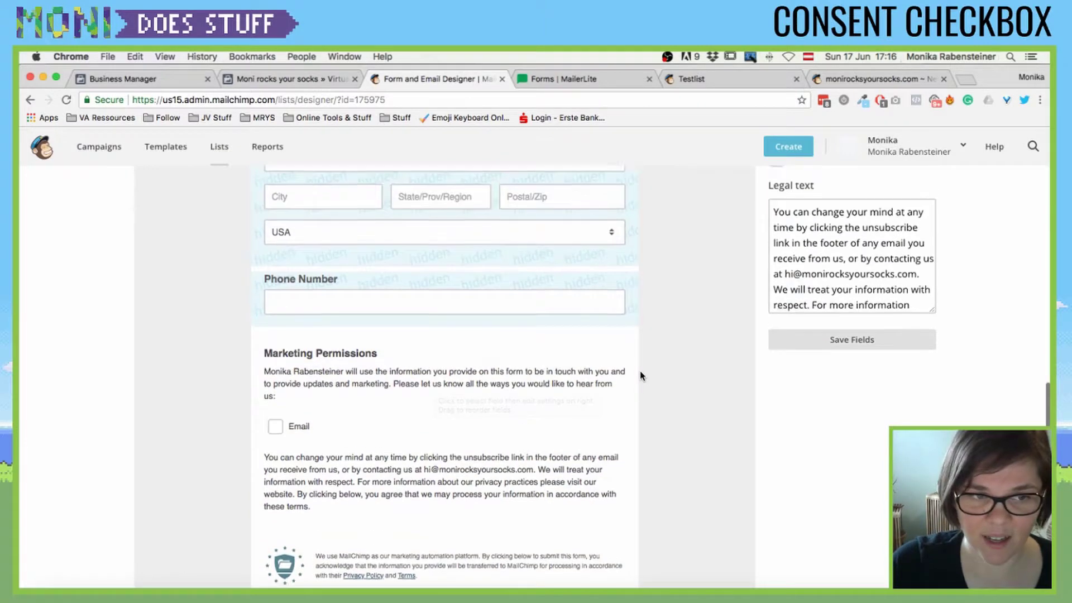
pyautogui.scroll(-3, 530, 389)
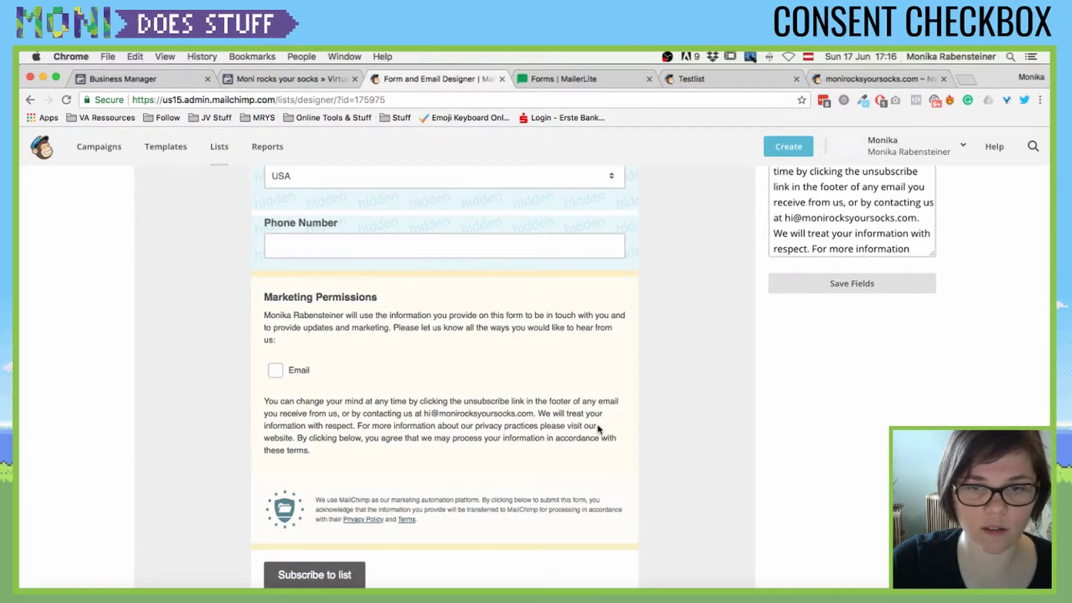
pyautogui.scroll(-2, 360, 438)
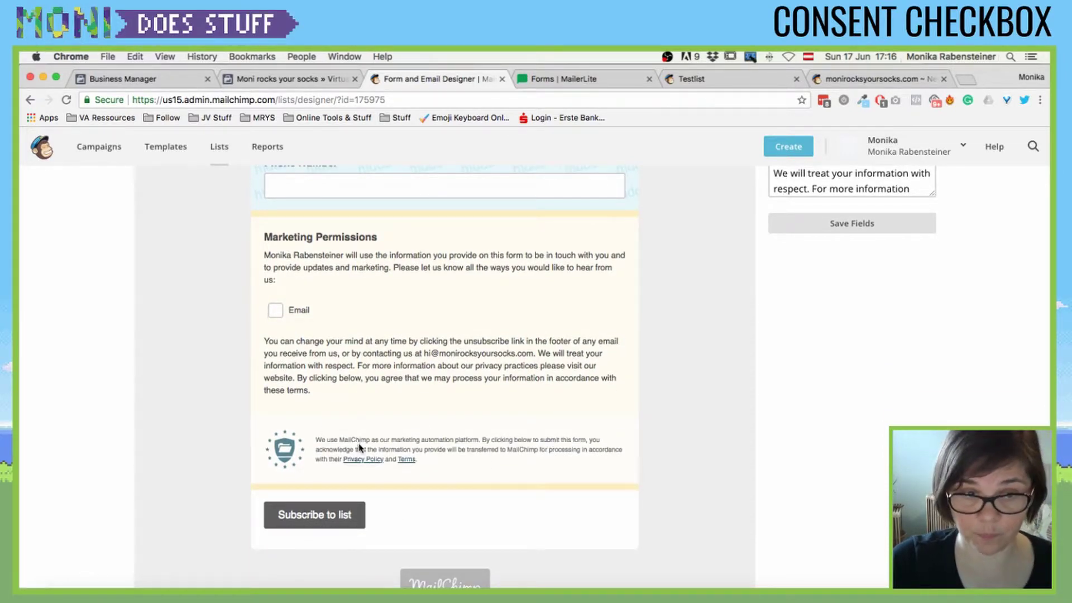
pyautogui.scroll(15, 646, 444)
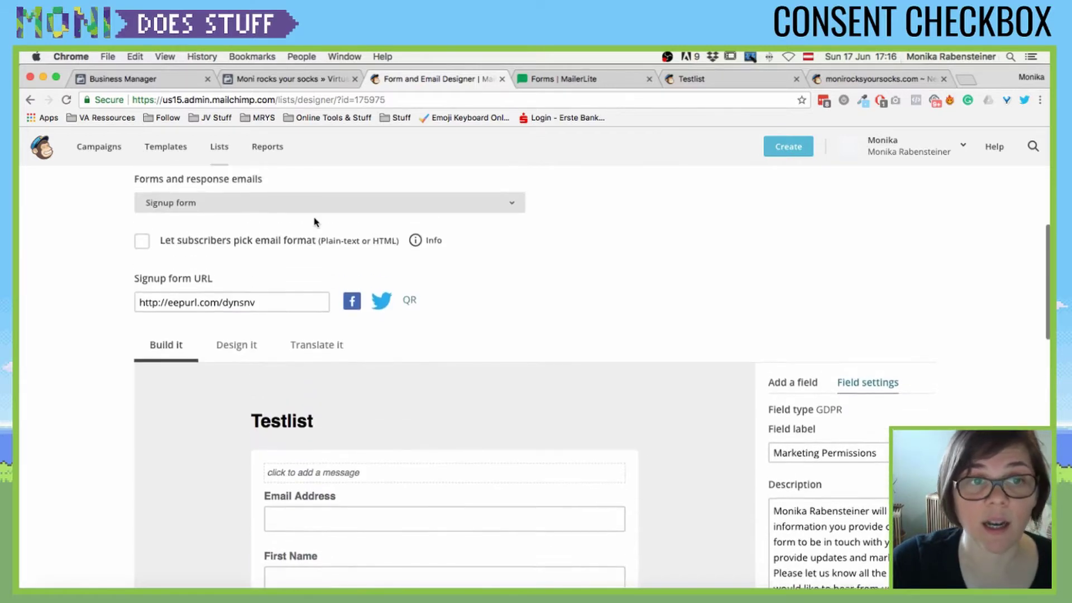
pyautogui.scroll(-2, 199, 382)
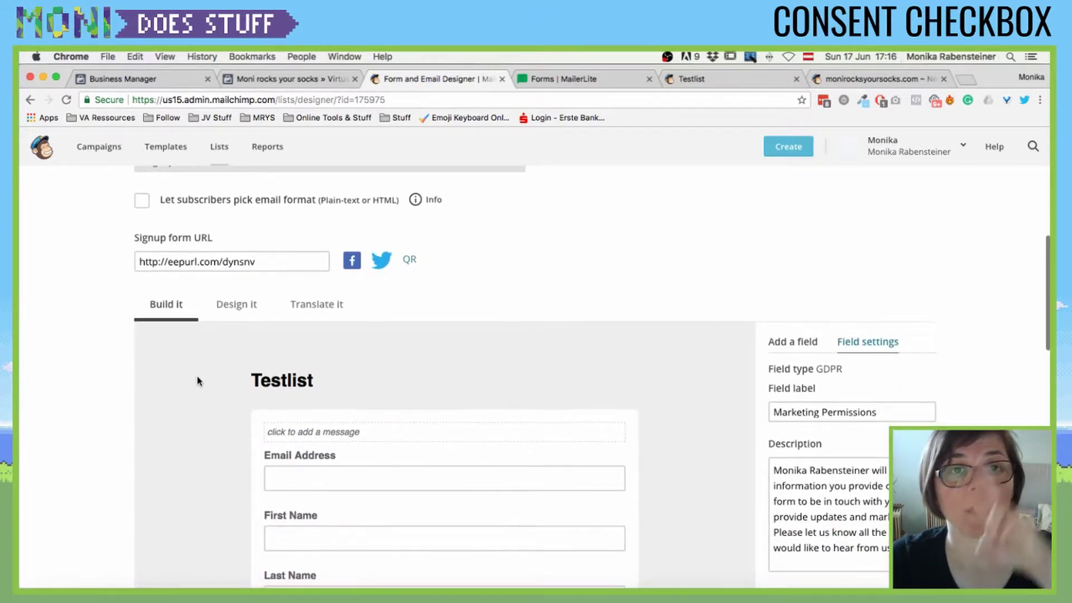
pyautogui.scroll(8, 197, 379)
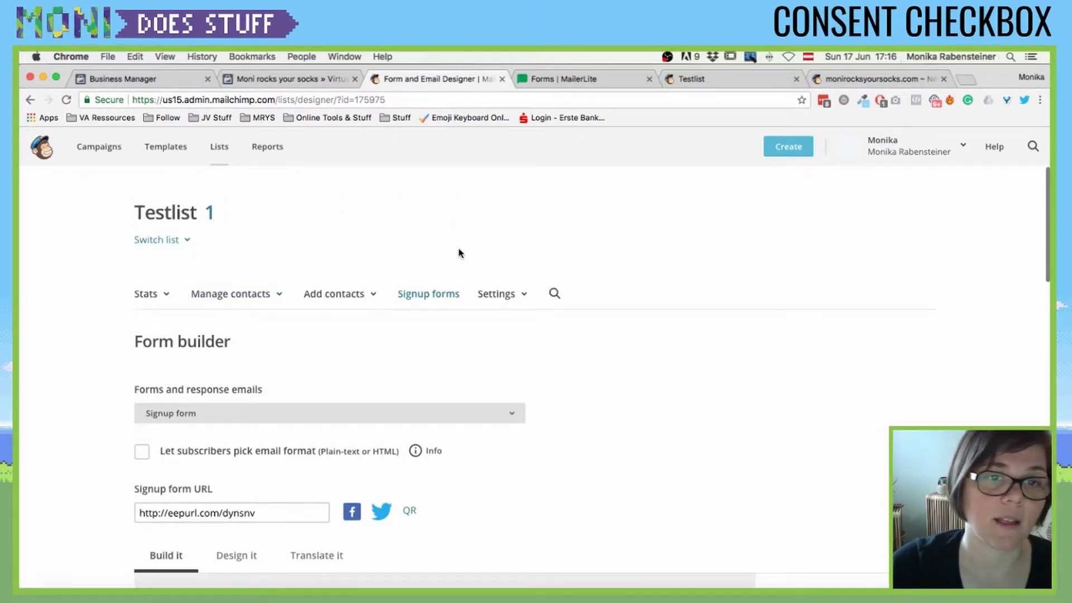
pyautogui.click(428, 295)
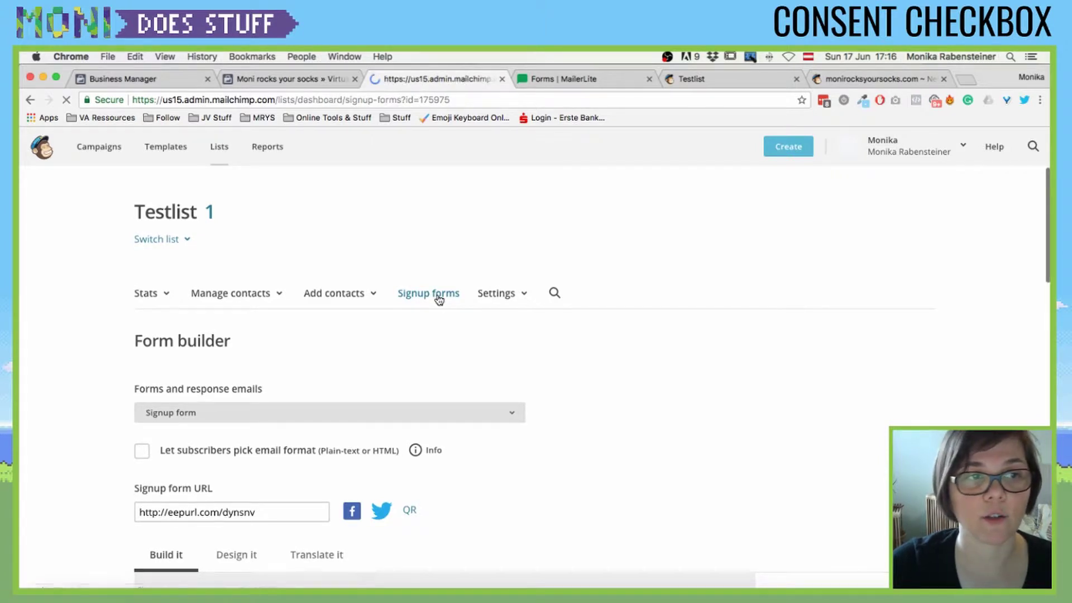
pyautogui.scroll(-4, 438, 300)
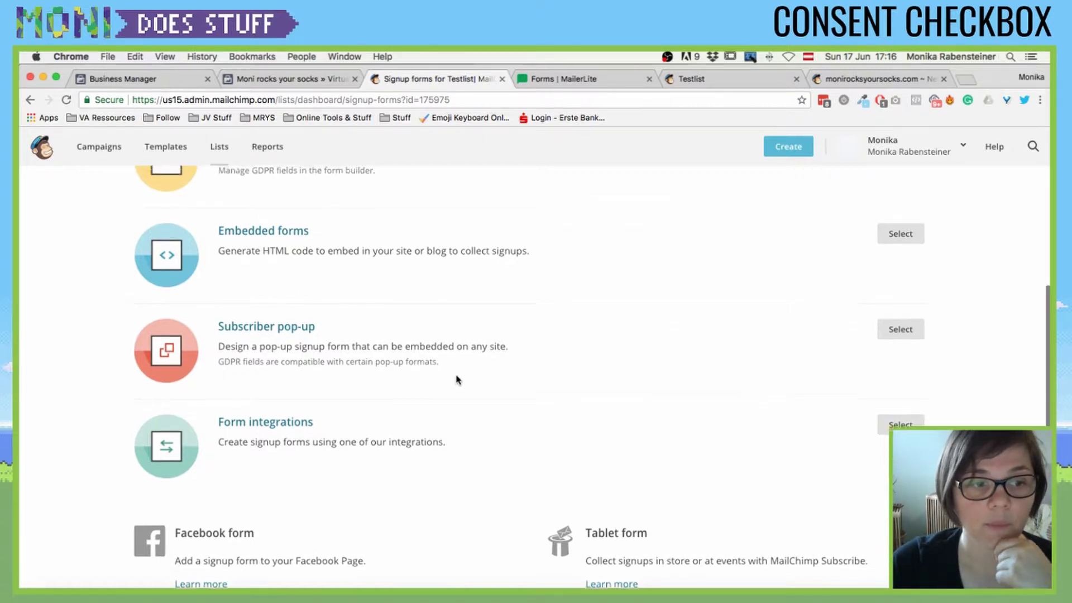
pyautogui.scroll(1, 455, 380)
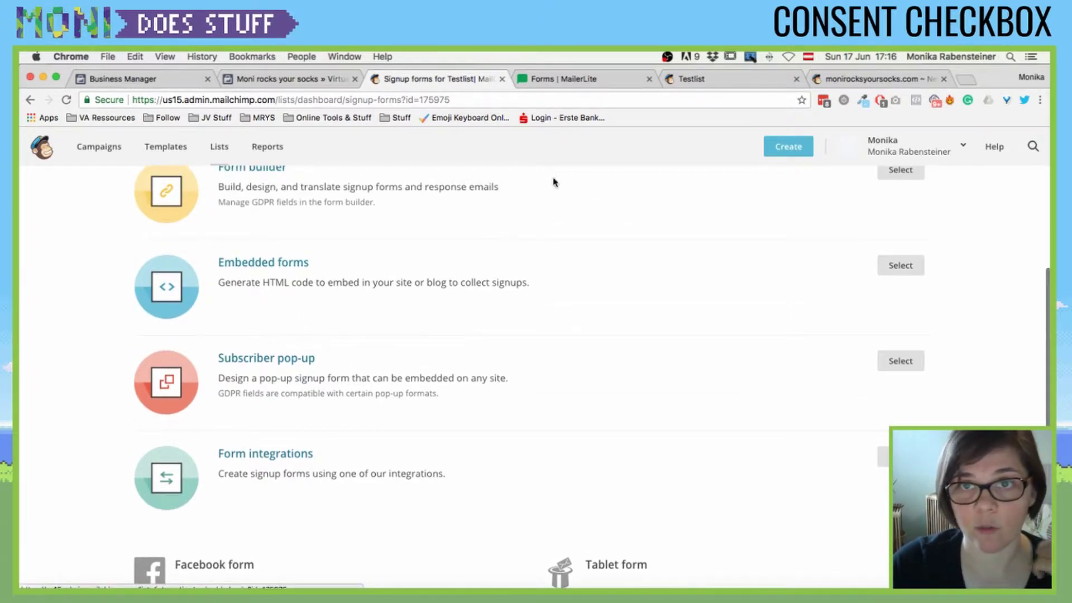
# - Go to MailerLite's Forms page and view the Embedded Forms list holding the form 'test'
pyautogui.click(581, 84)
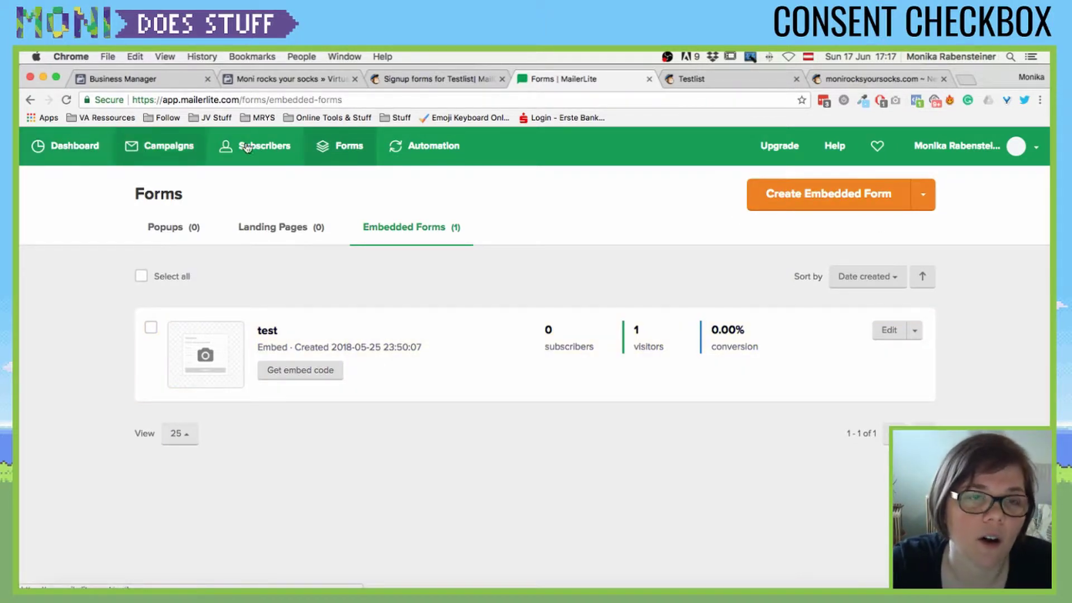
pyautogui.click(338, 146)
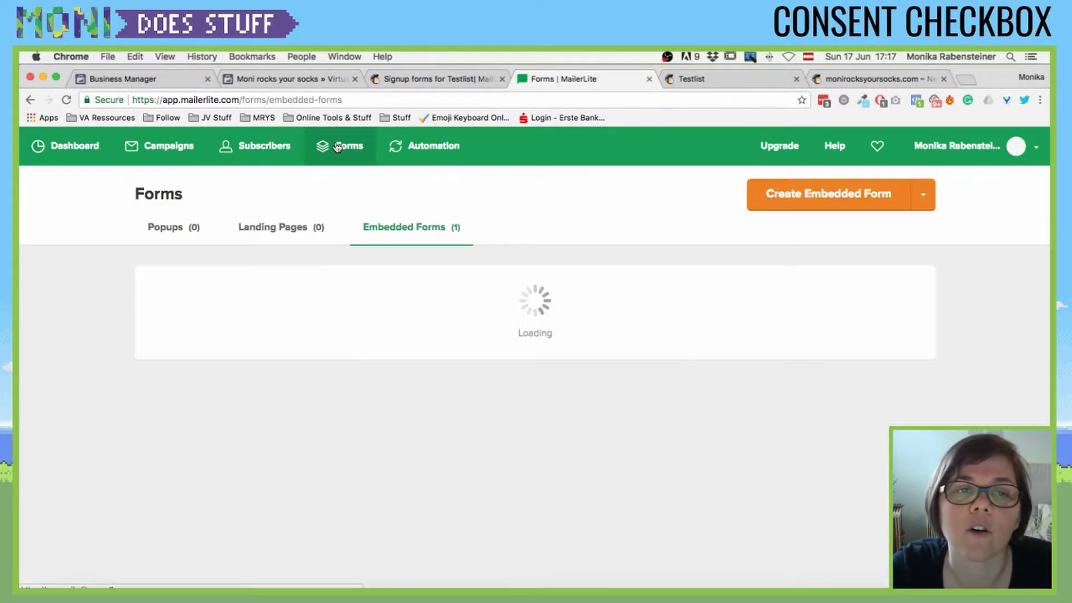
pyautogui.click(170, 239)
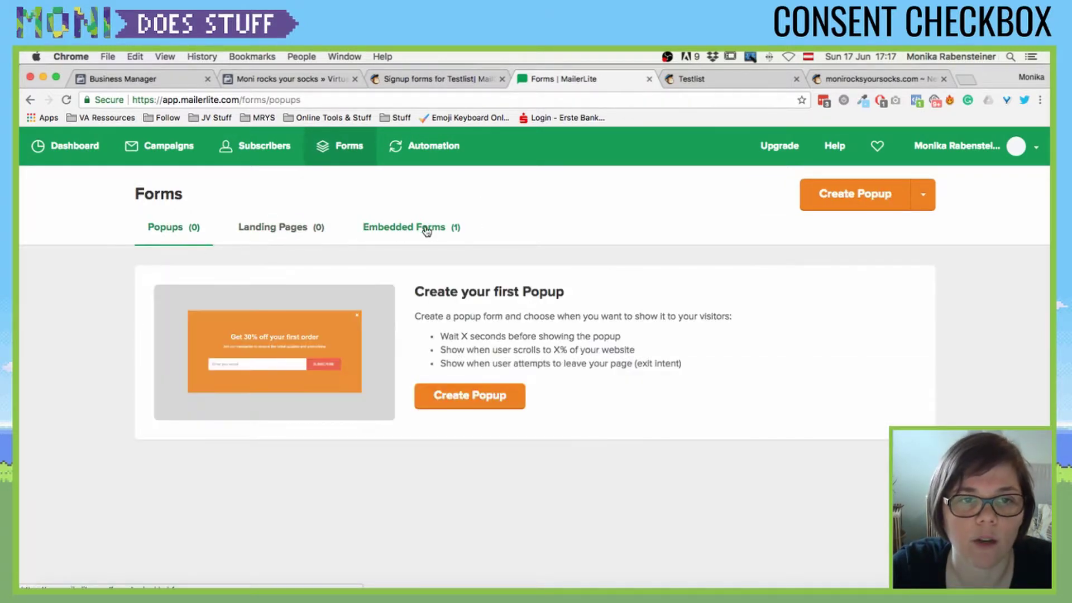
pyautogui.click(384, 235)
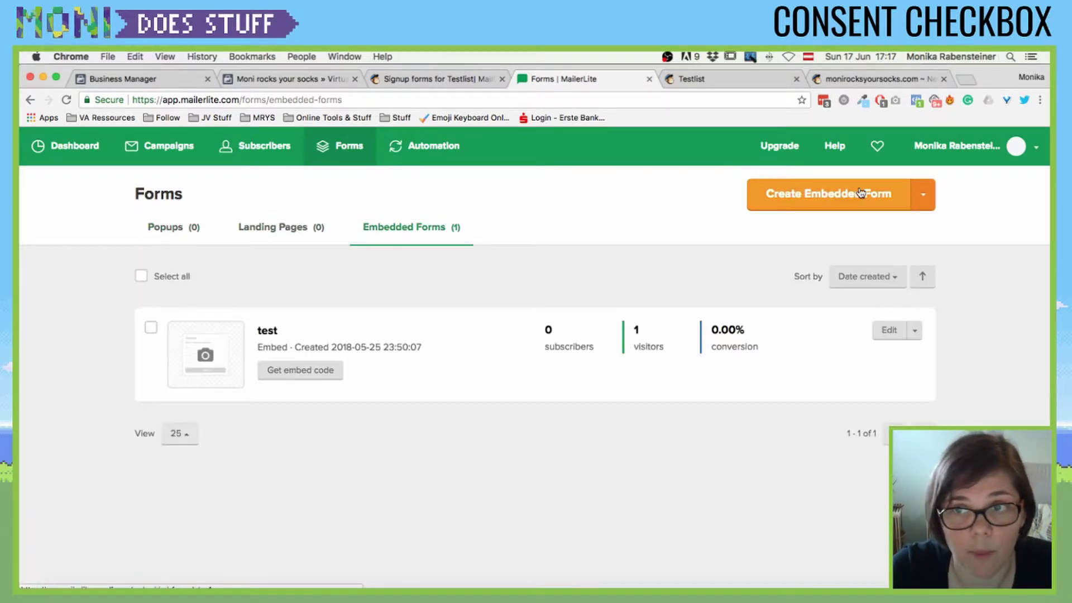
pyautogui.click(776, 208)
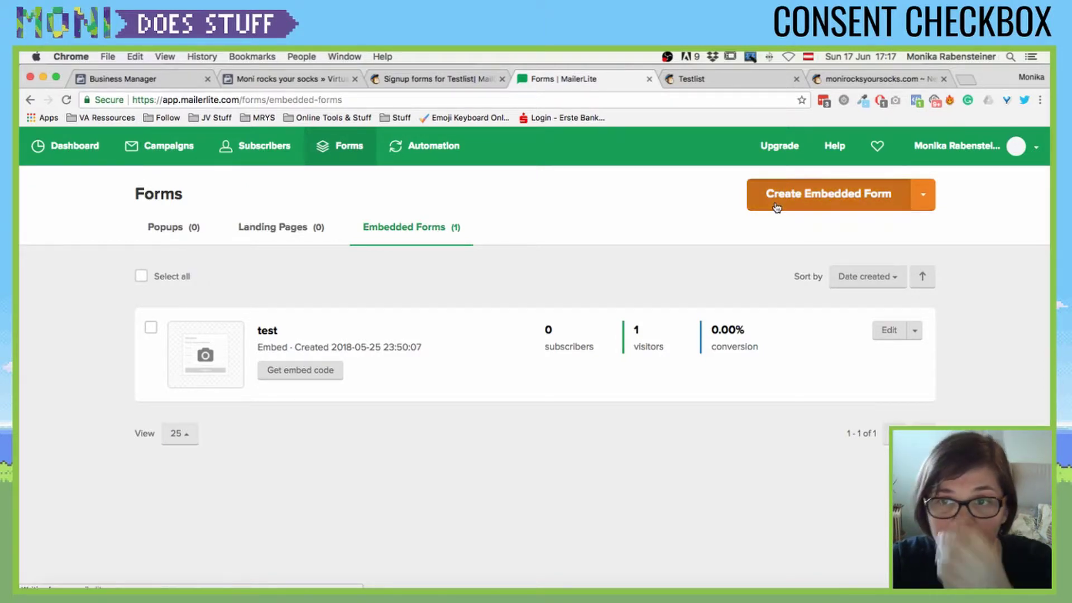
# - Create the embedded form 'GDPR: Testform' and assign it to the Test group
pyautogui.click(240, 291)
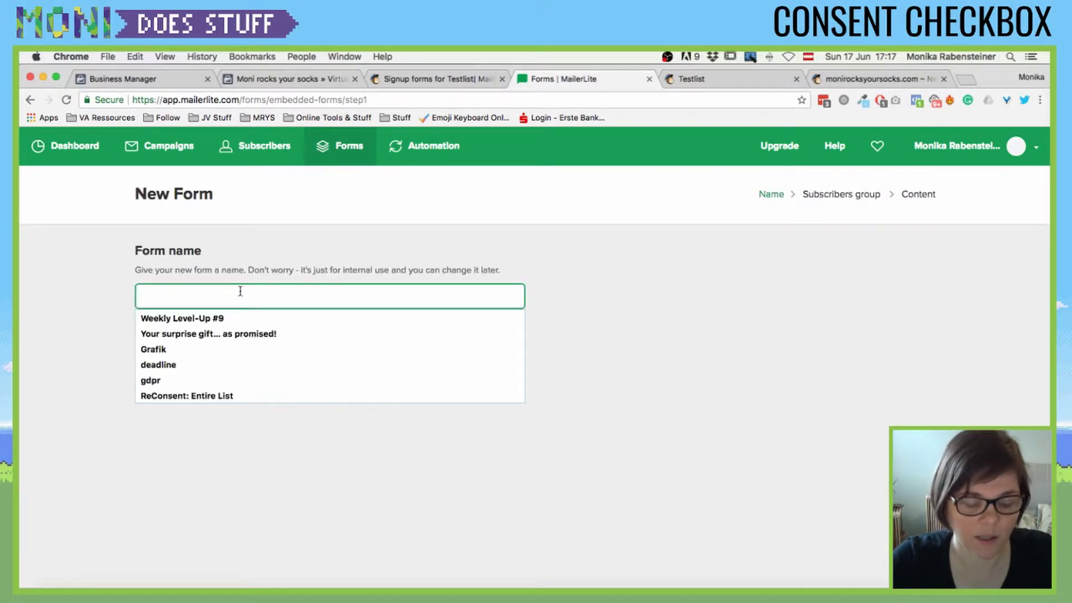
pyautogui.write('GDPR')
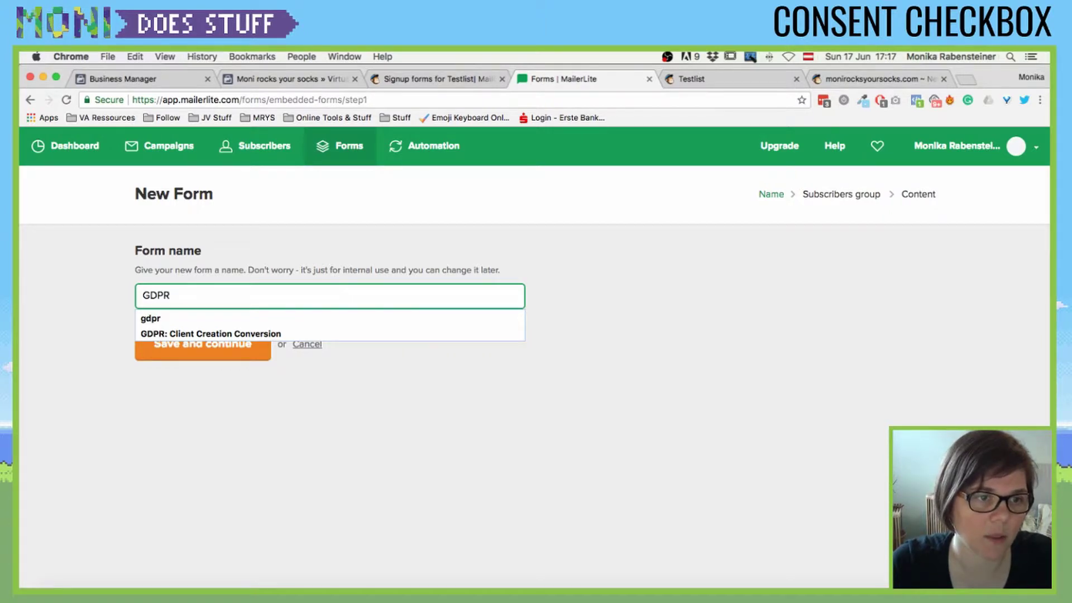
pyautogui.write(': Testform')
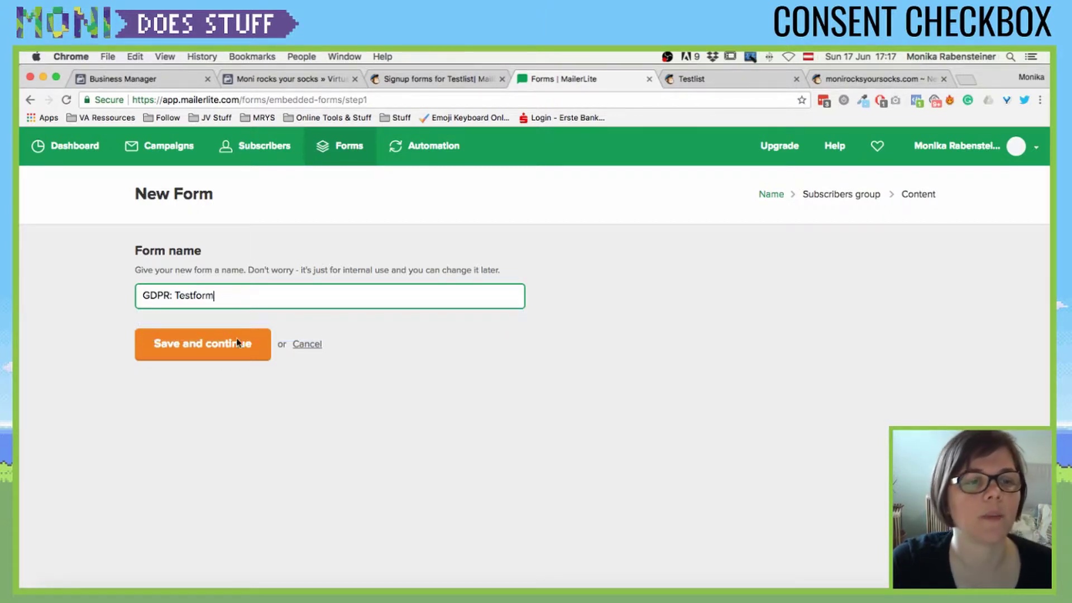
pyautogui.click(187, 357)
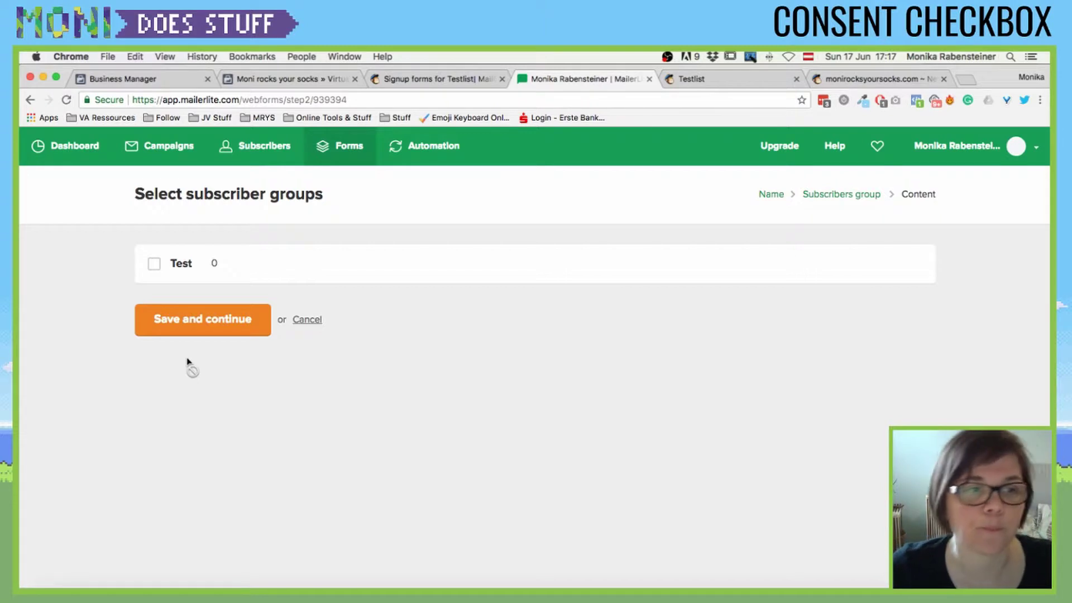
pyautogui.click(154, 265)
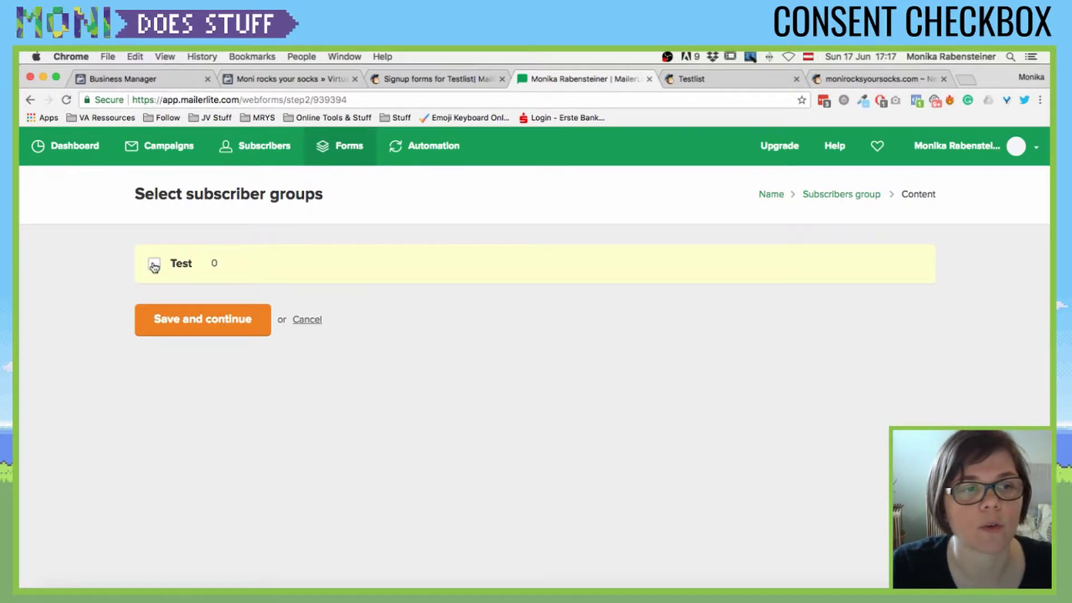
pyautogui.click(238, 327)
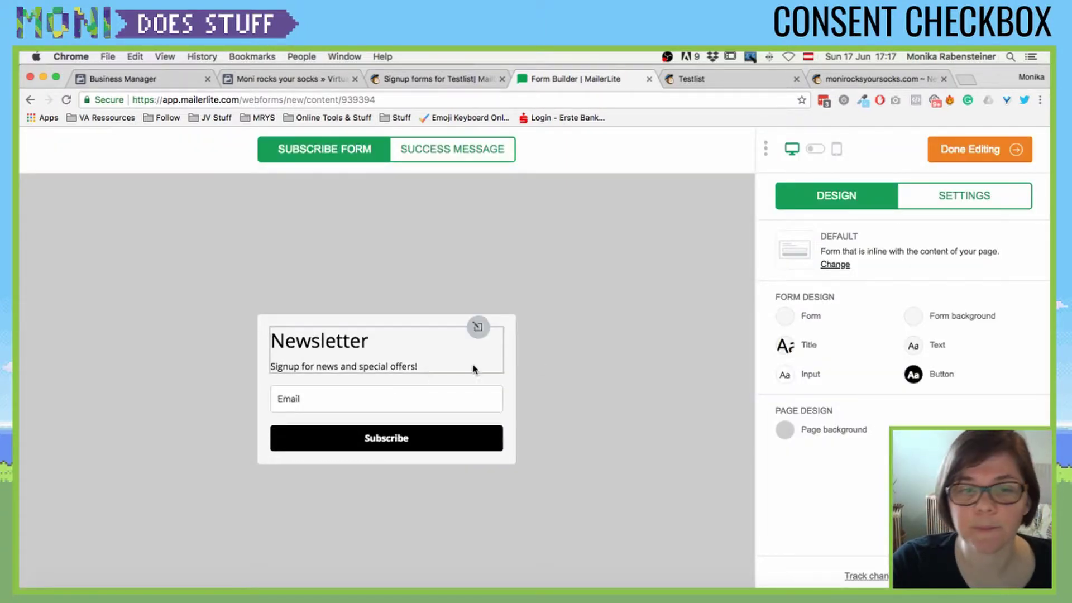
# - Enable Marketing permissions fields and retitle the block 'GDPR Title' with description 'Change copy'
pyautogui.click(968, 196)
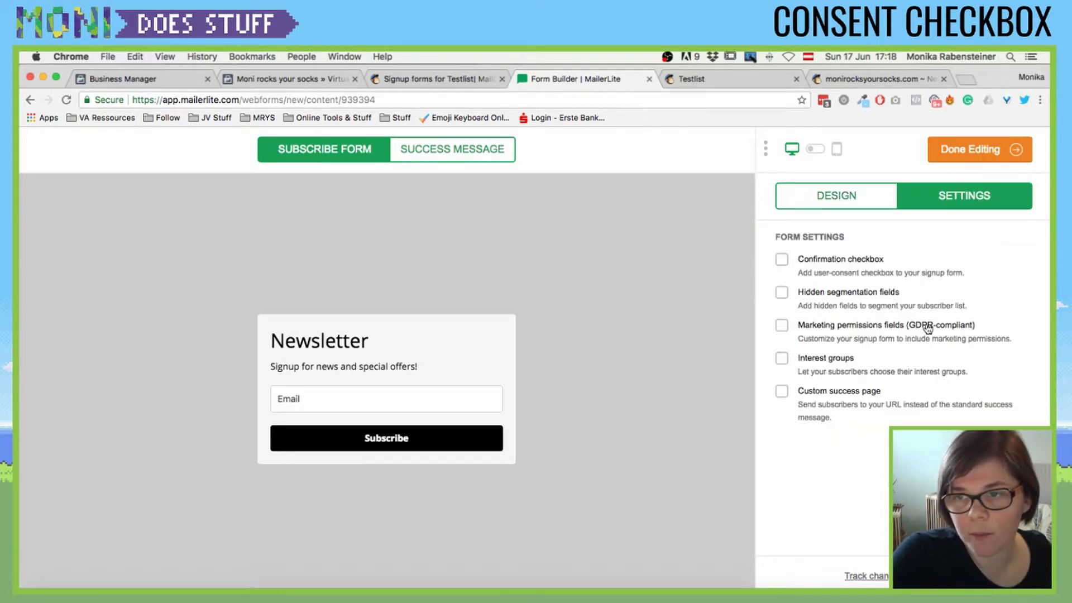
pyautogui.click(782, 326)
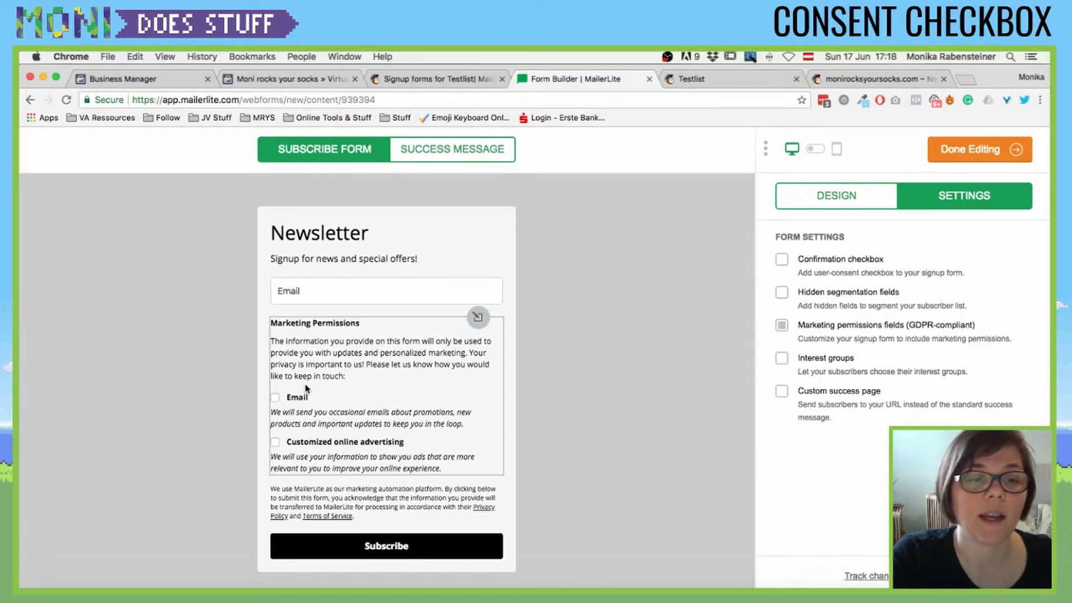
pyautogui.click(319, 365)
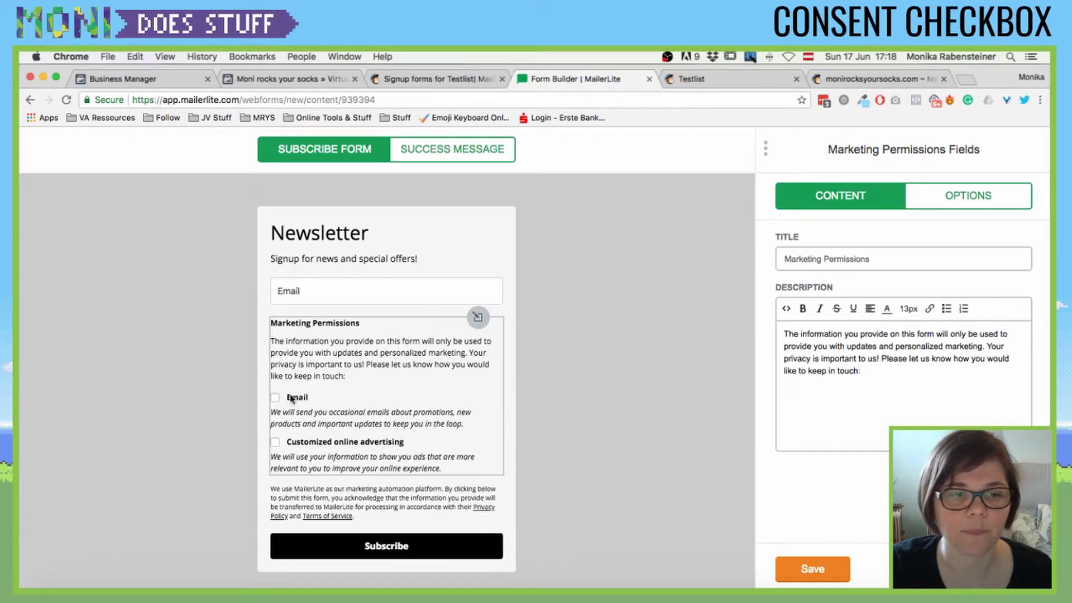
pyautogui.tripleClick(829, 357)
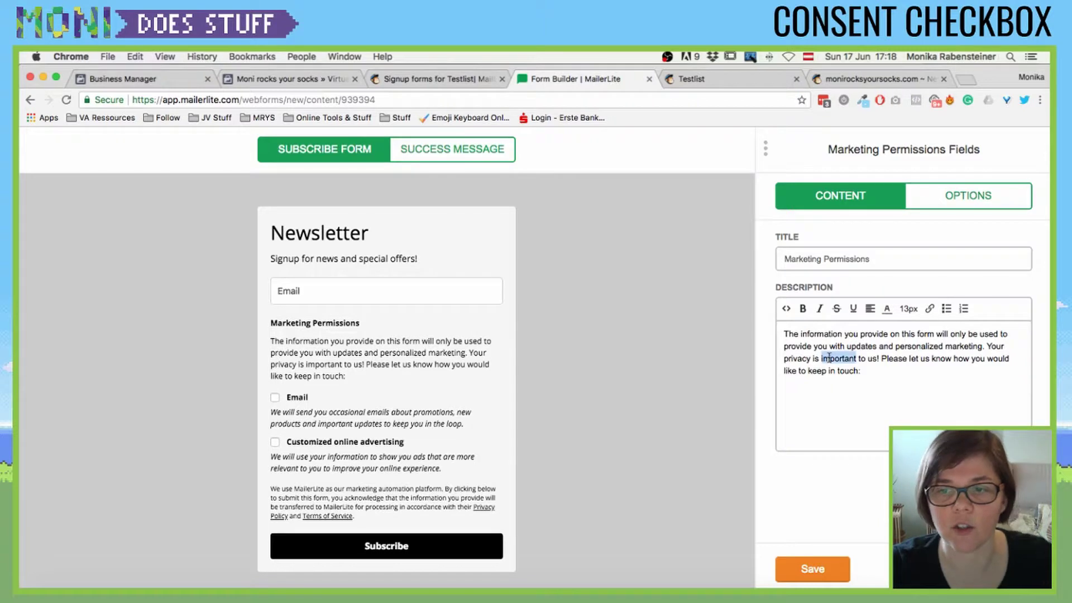
pyautogui.write('C')
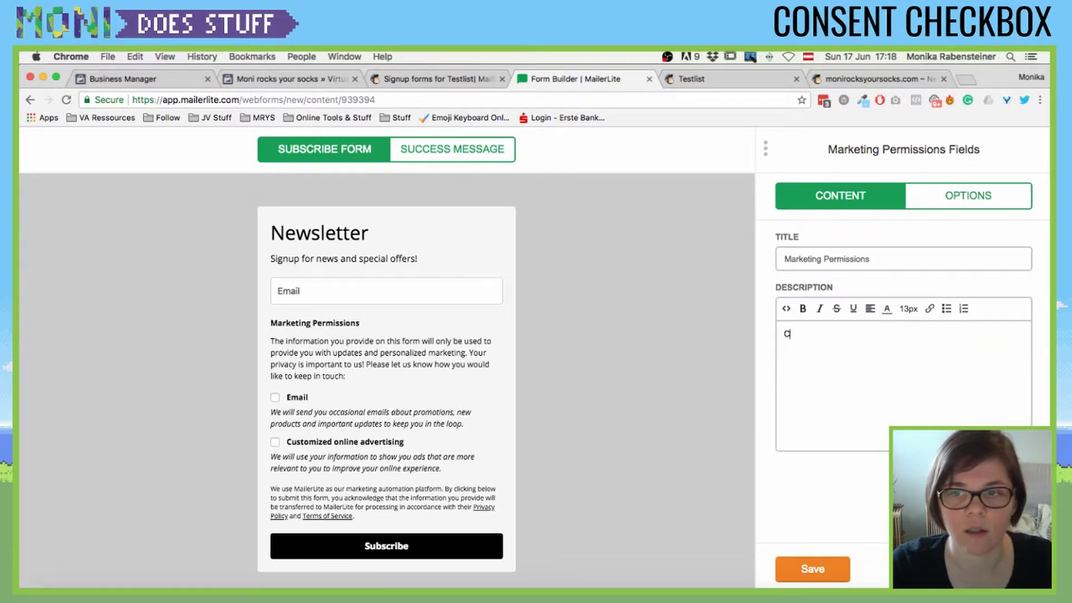
pyautogui.write('hange copy')
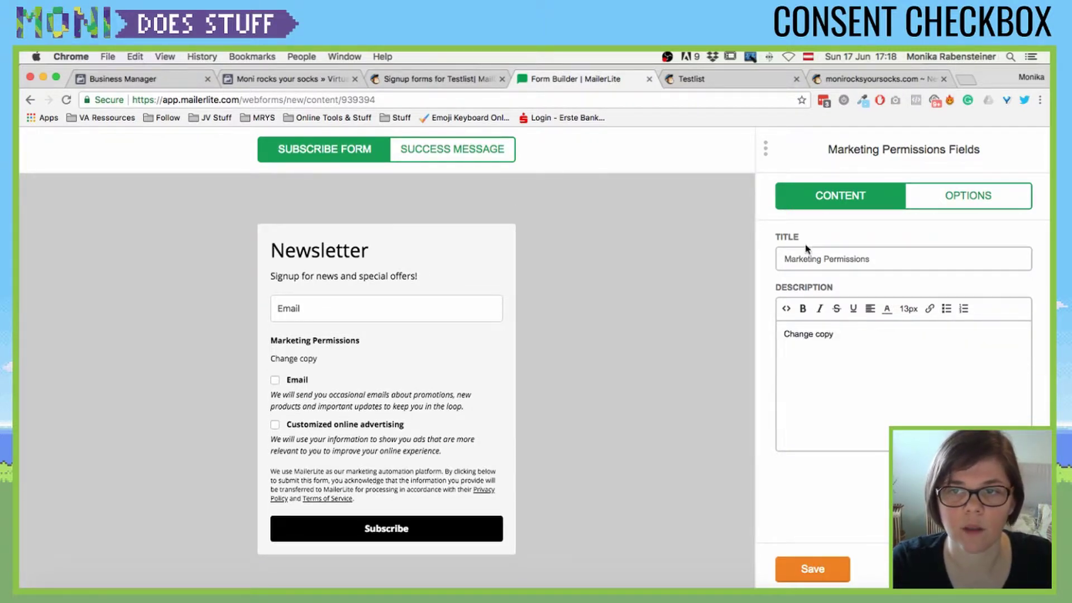
pyautogui.tripleClick(806, 259)
pyautogui.write('GDPR')
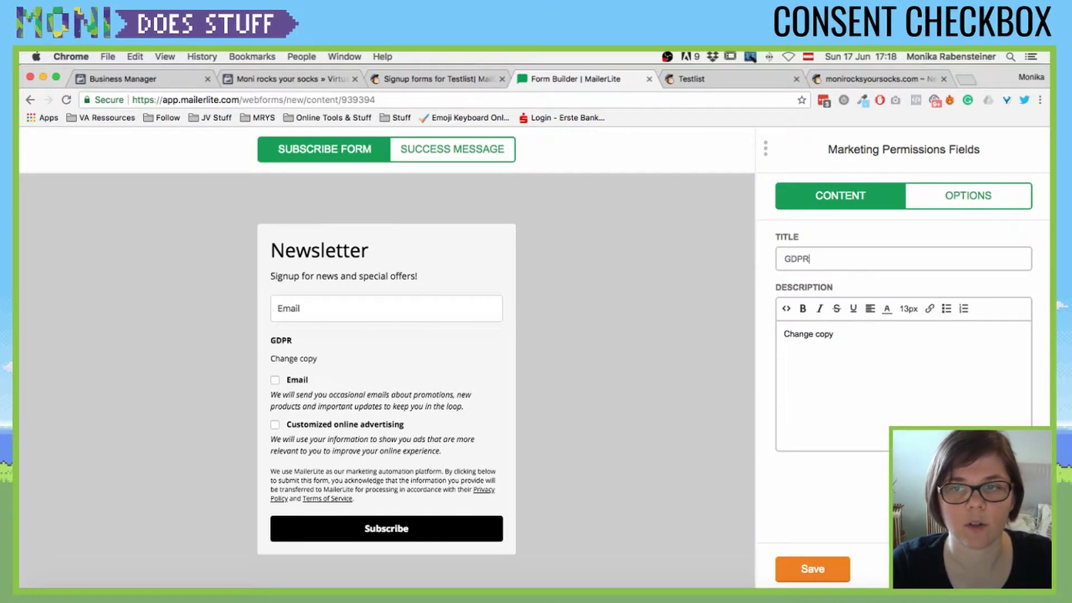
pyautogui.write(' Title')
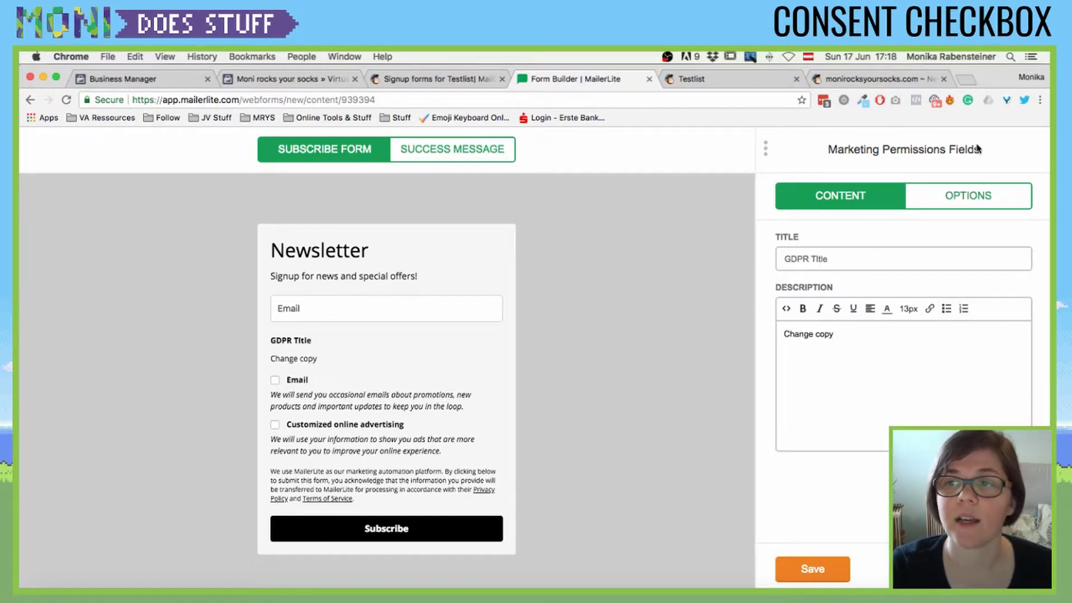
pyautogui.click(975, 197)
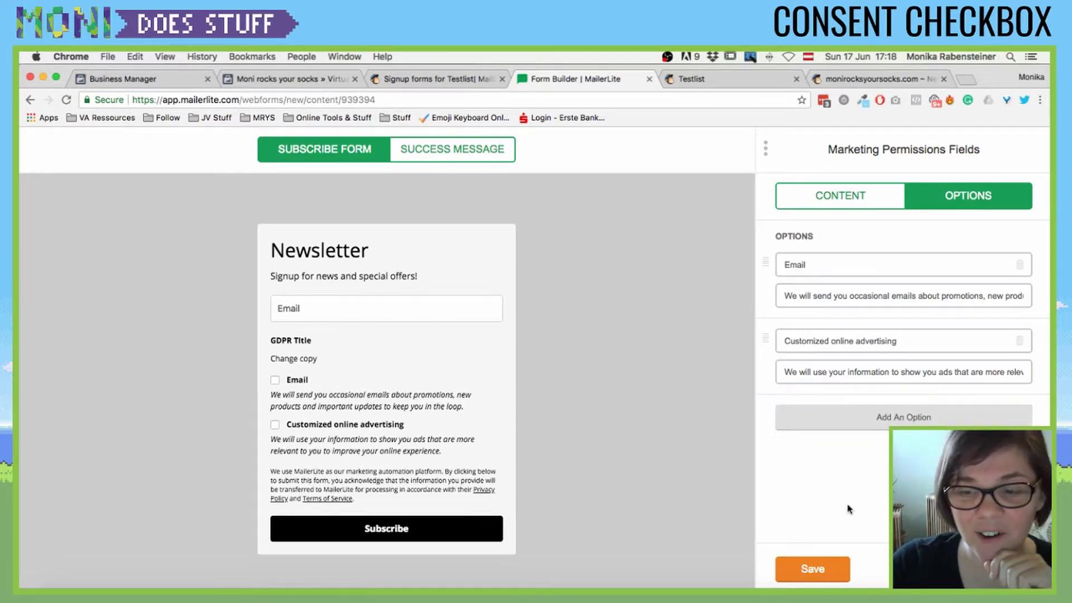
# - Save the GDPR permissions block, then preview and remove the opt-in confirmation checkbox
pyautogui.click(865, 191)
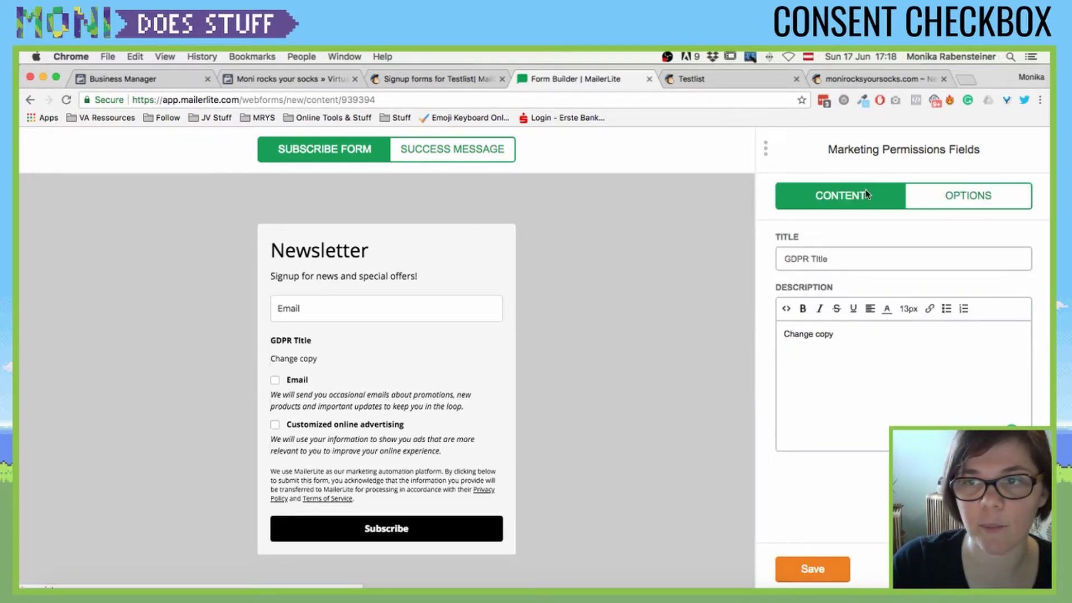
pyautogui.click(832, 569)
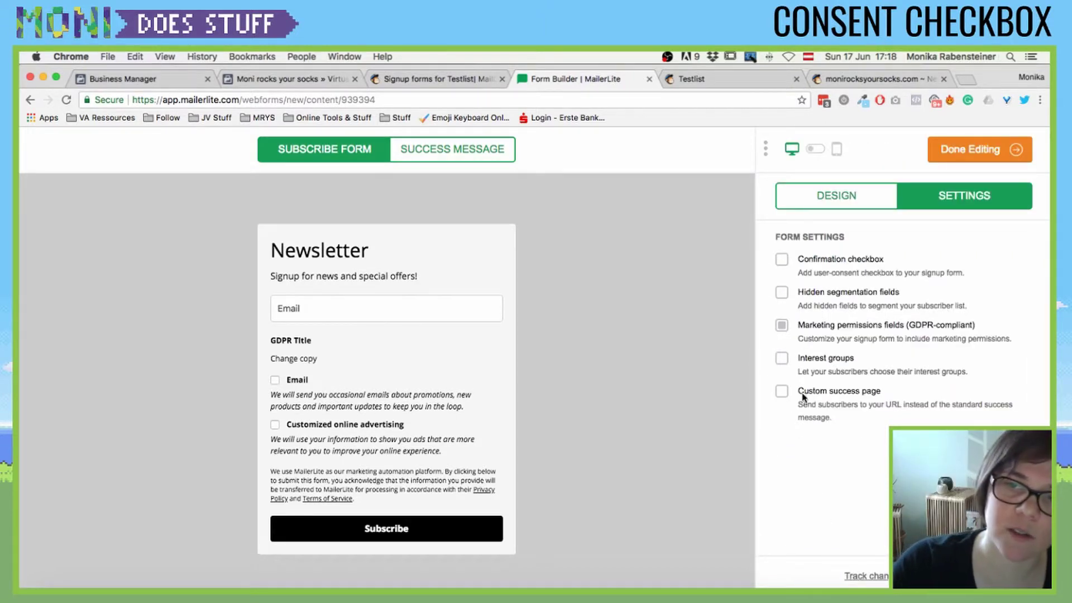
pyautogui.click(782, 260)
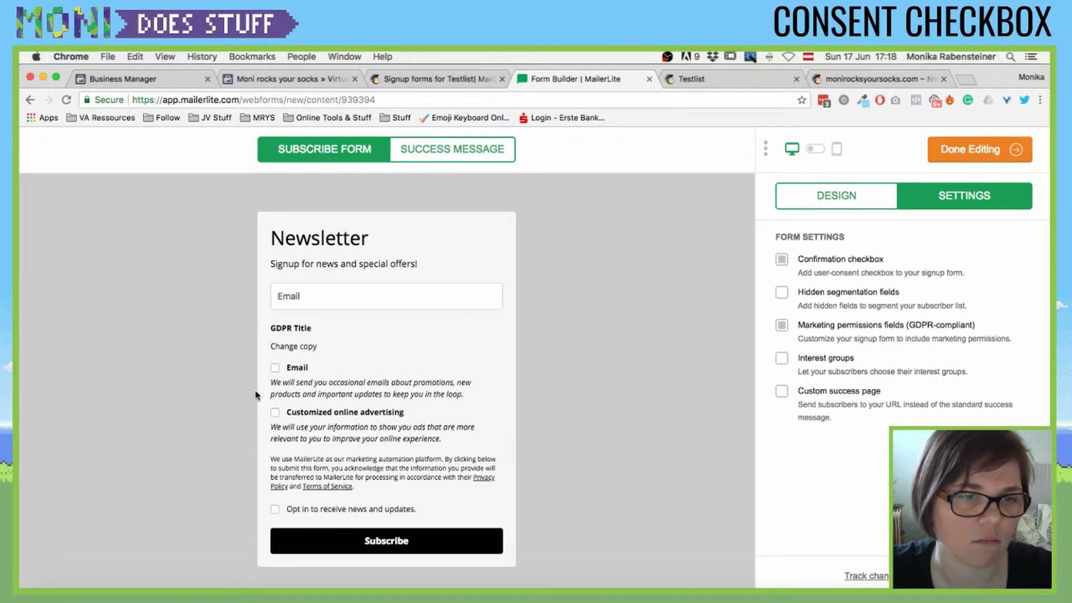
pyautogui.scroll(-1, 326, 509)
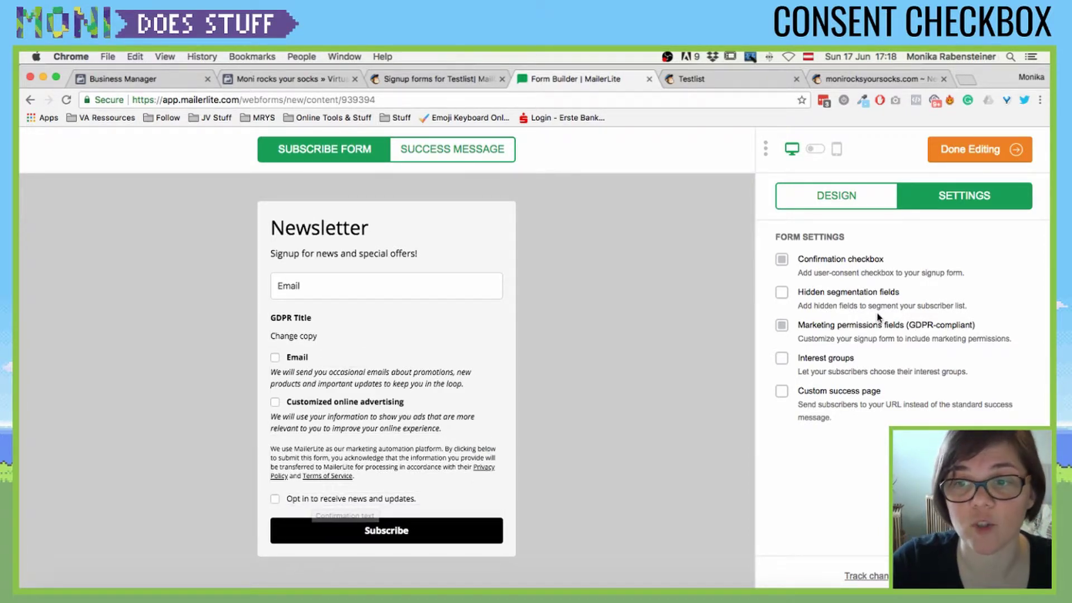
pyautogui.click(782, 260)
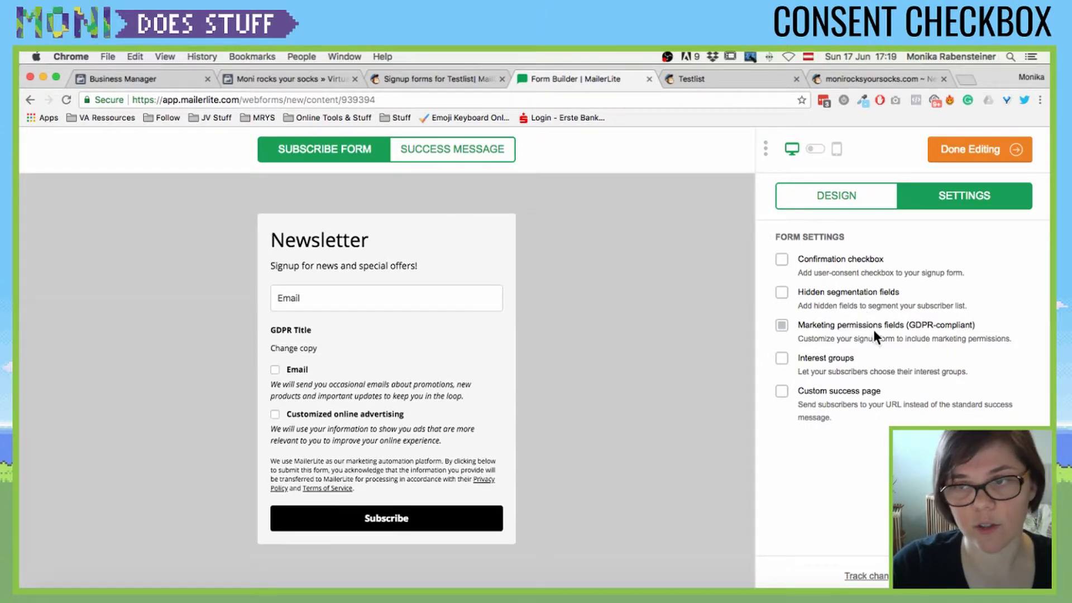
# - Finish editing and scroll the GDPR: Testform page past its Share URL and embed sections
pyautogui.click(976, 150)
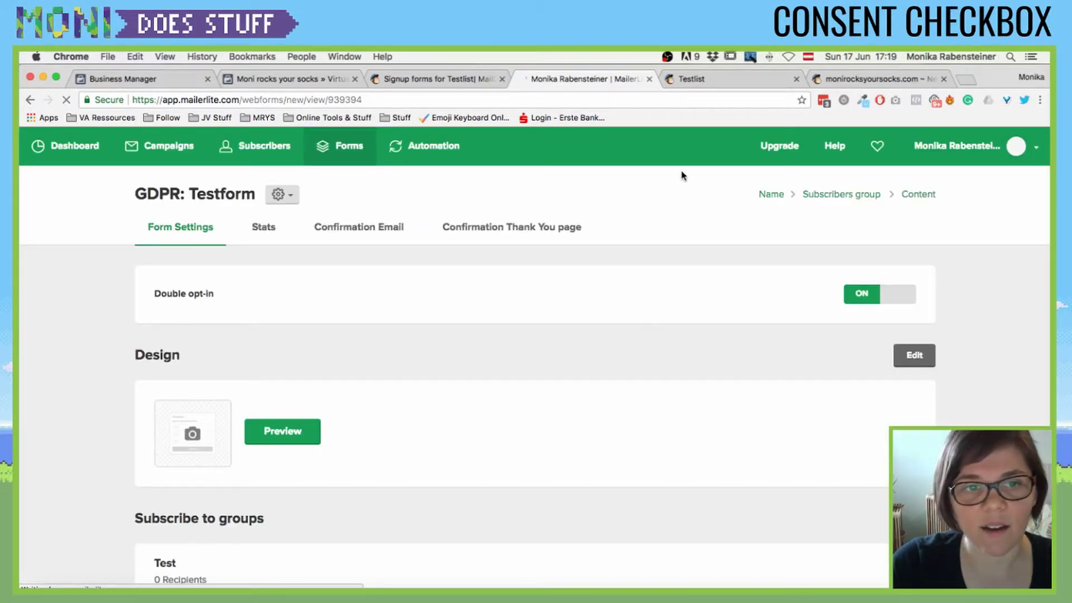
pyautogui.scroll(-5, 474, 346)
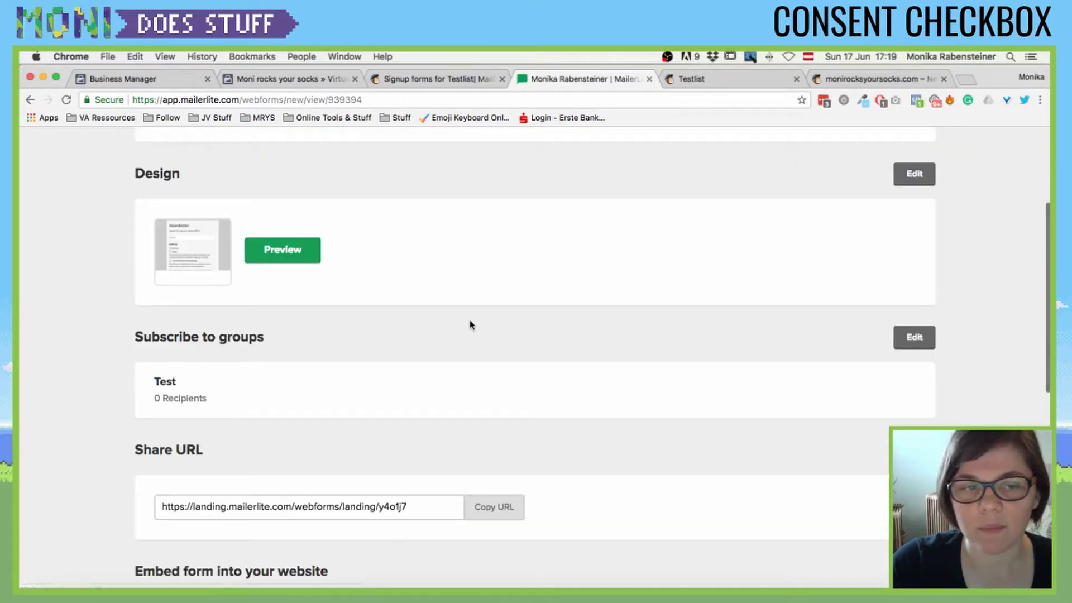
pyautogui.scroll(-6, 470, 325)
pyautogui.scroll(4, 470, 324)
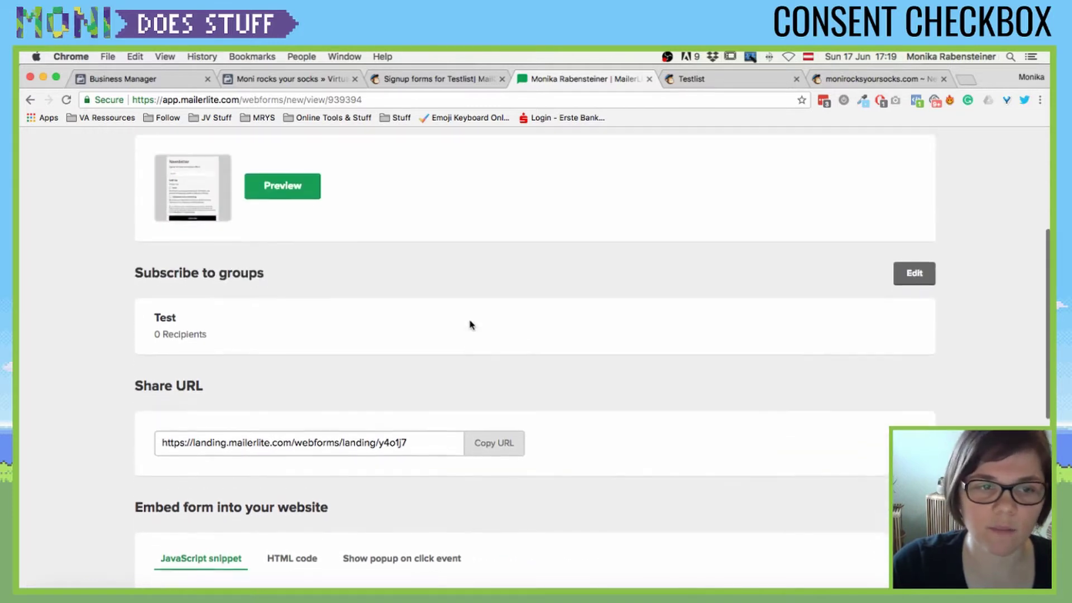
pyautogui.scroll(6, 470, 325)
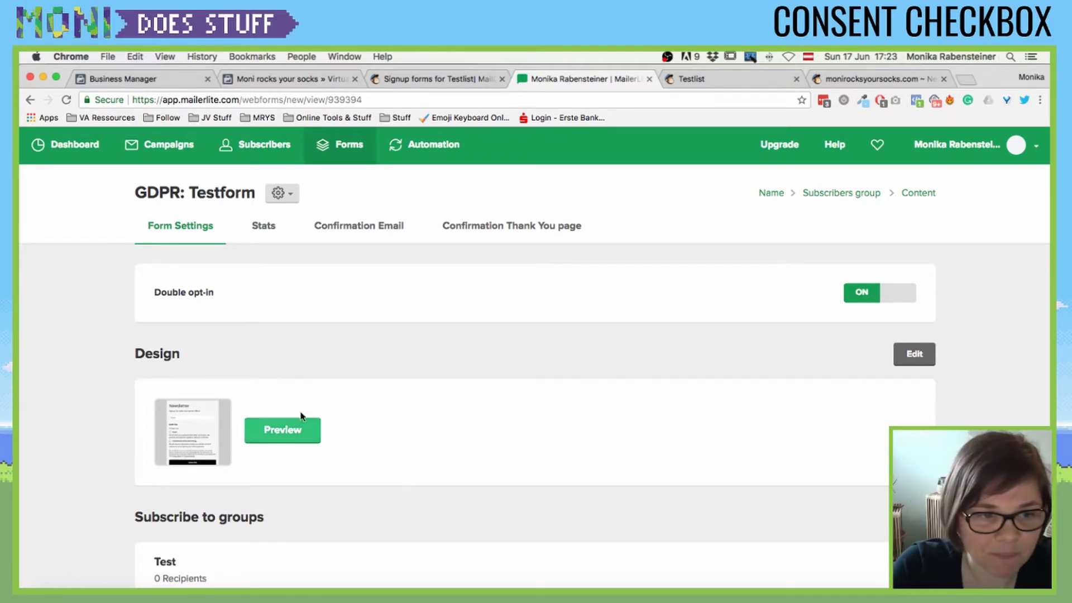
# - Scroll the GDPR: Testform page down to the Share URL and JavaScript embed snippet
pyautogui.scroll(-8, 344, 387)
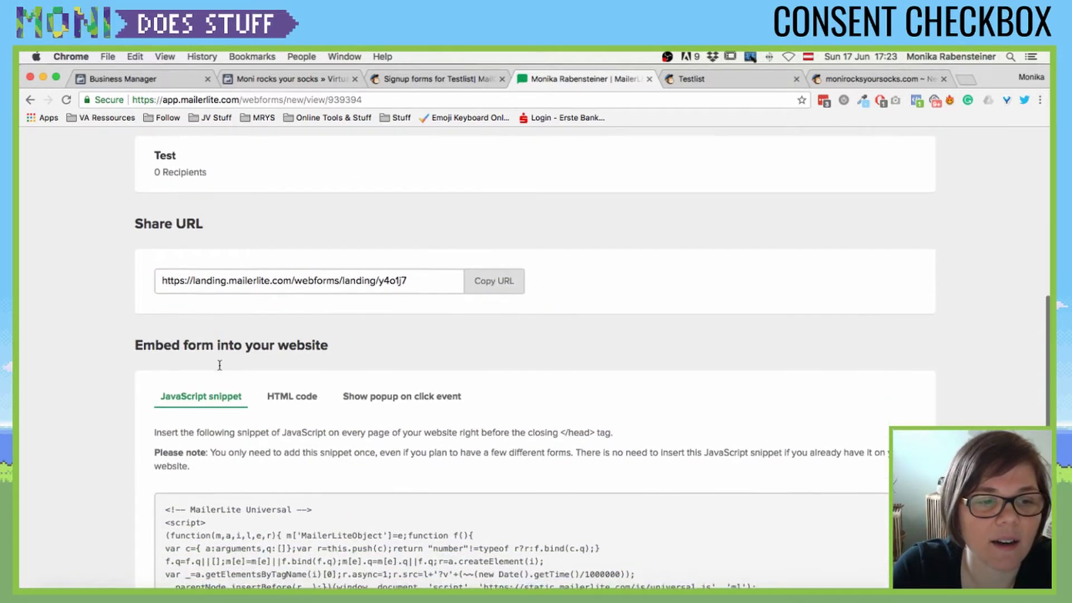
pyautogui.scroll(8, 223, 361)
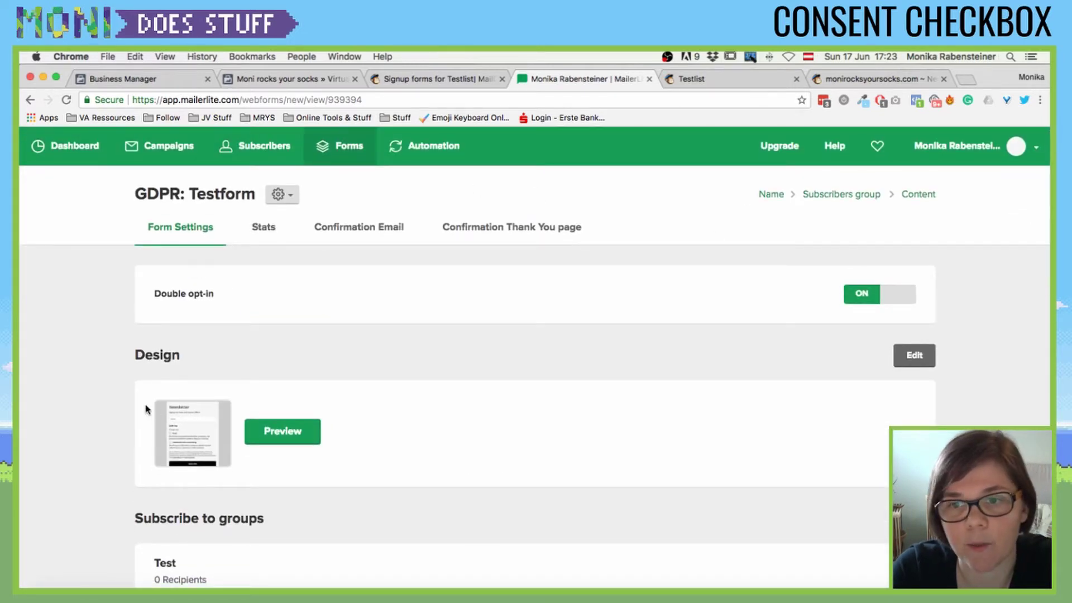
pyautogui.scroll(-8, 146, 409)
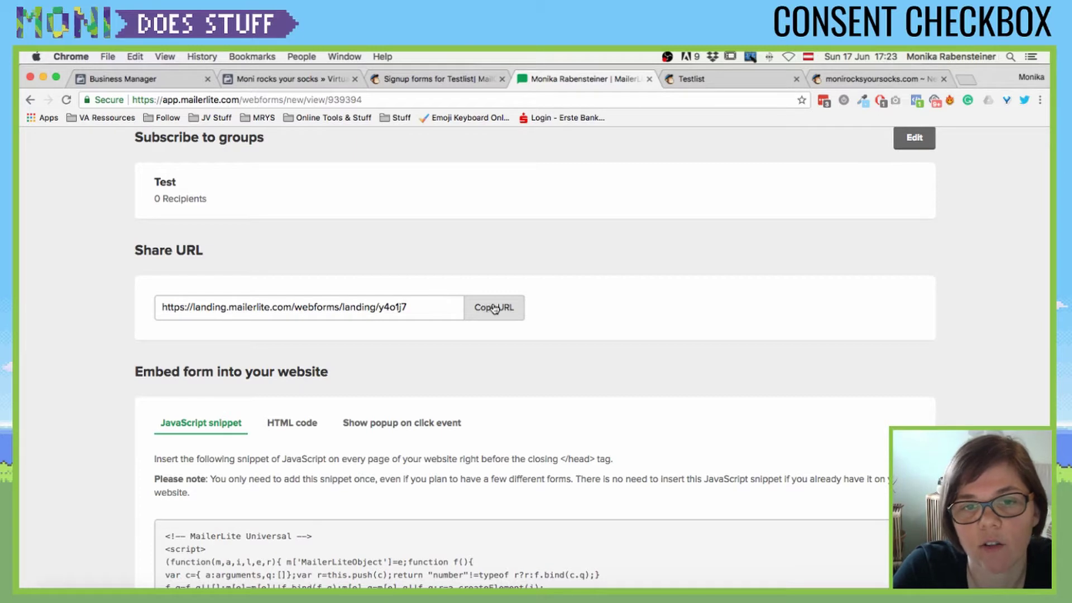
pyautogui.scroll(-3, 486, 306)
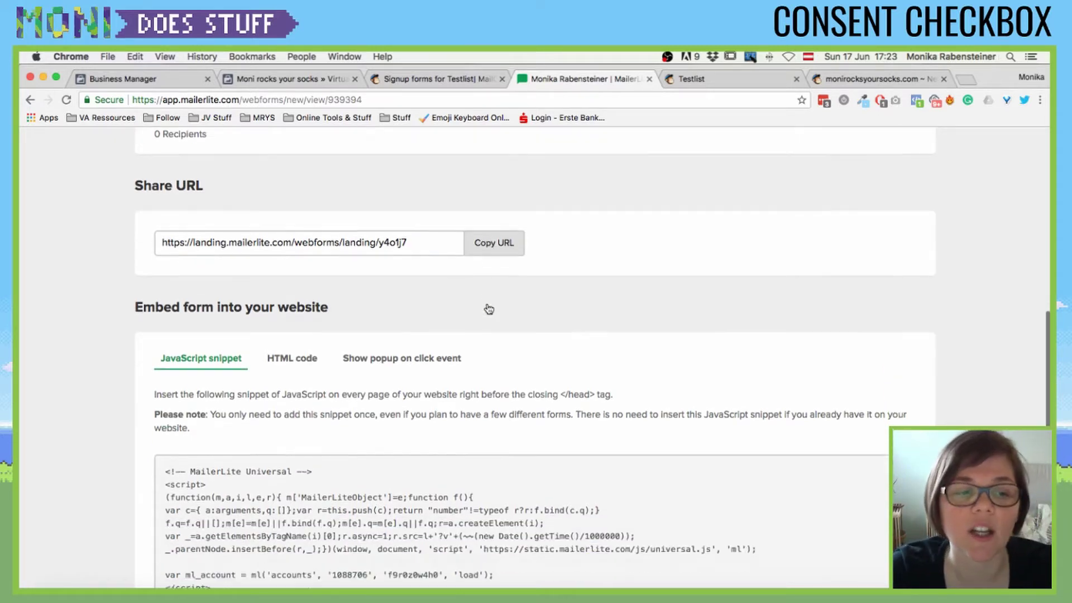
pyautogui.scroll(-1, 194, 212)
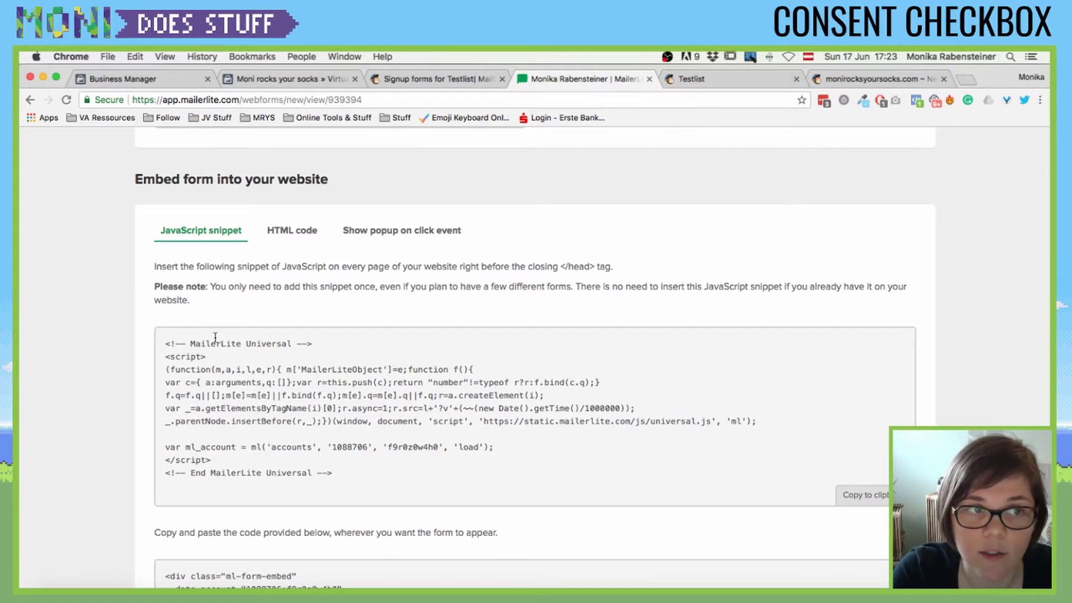
pyautogui.scroll(-2, 240, 329)
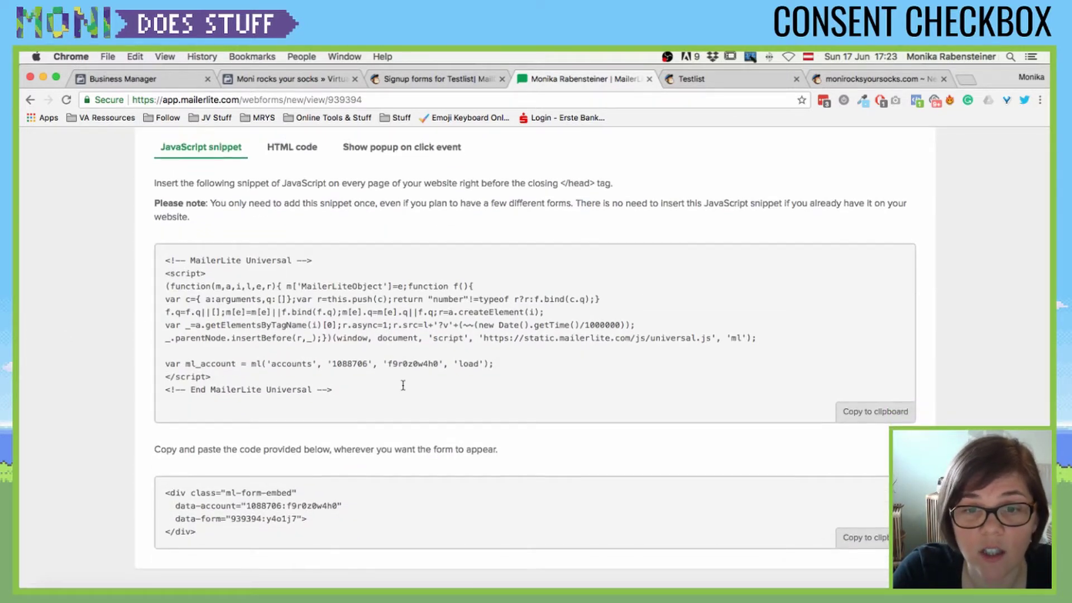
pyautogui.scroll(2, 402, 385)
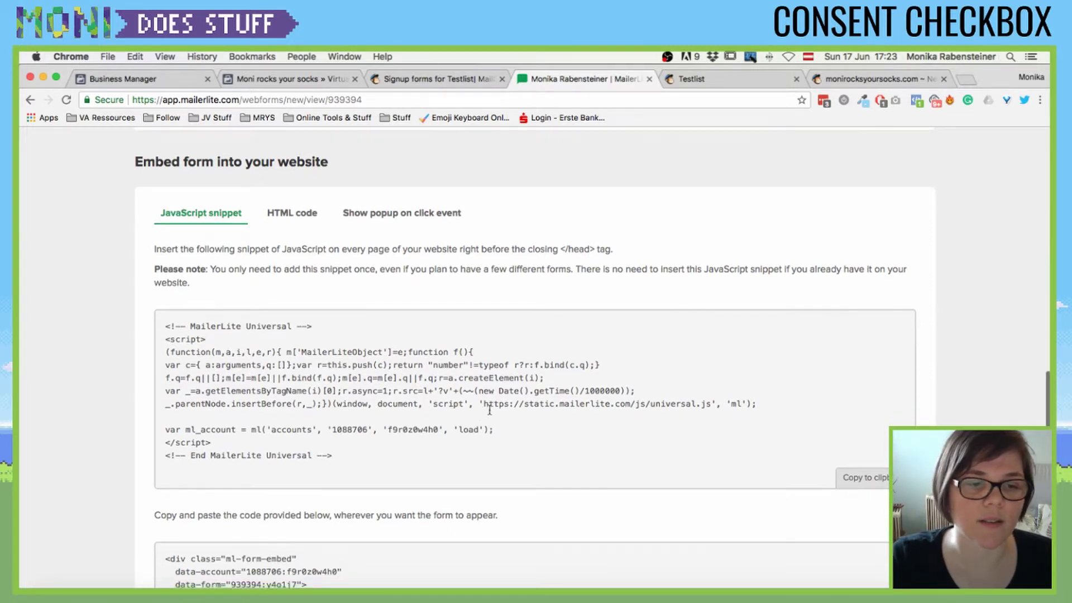
pyautogui.scroll(-2, 474, 396)
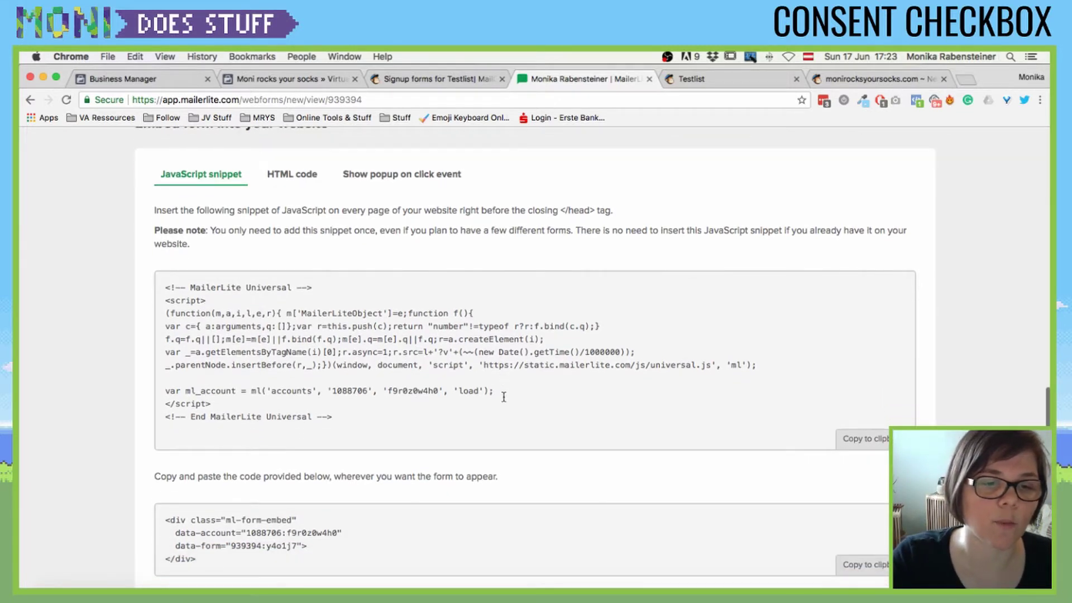
# - Switch the embed area to HTML code and scroll through its CSS rules
pyautogui.click(296, 175)
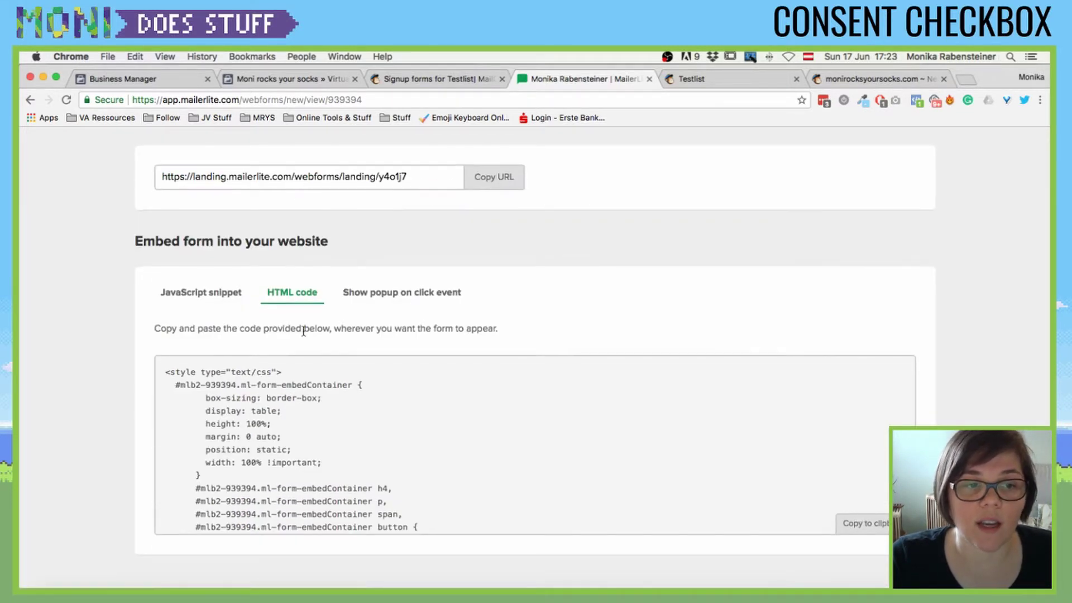
pyautogui.scroll(-3, 223, 382)
pyautogui.scroll(-2, 223, 383)
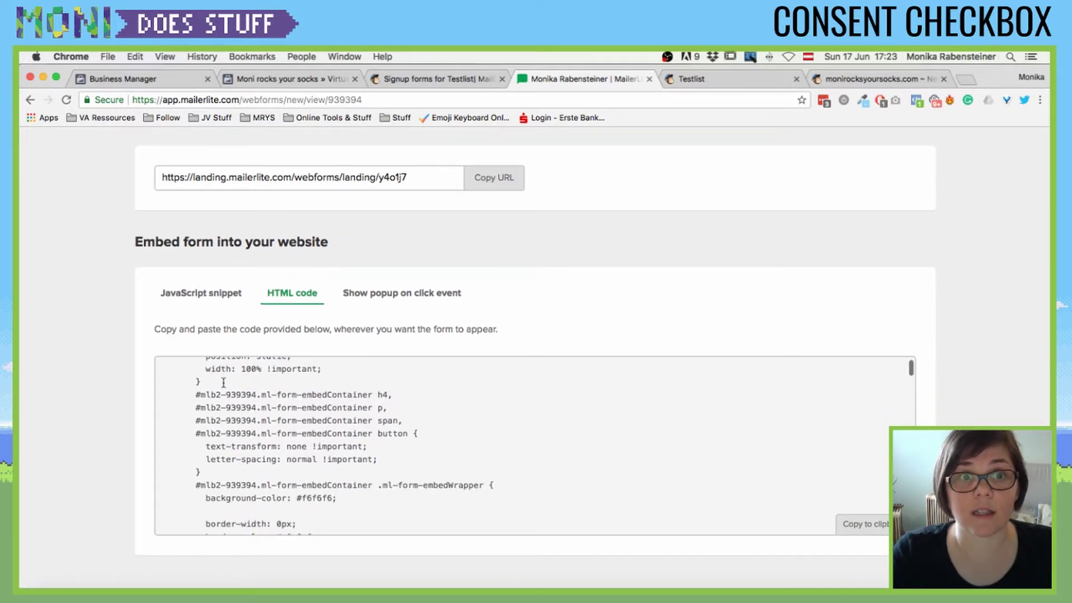
pyautogui.scroll(-10, 223, 383)
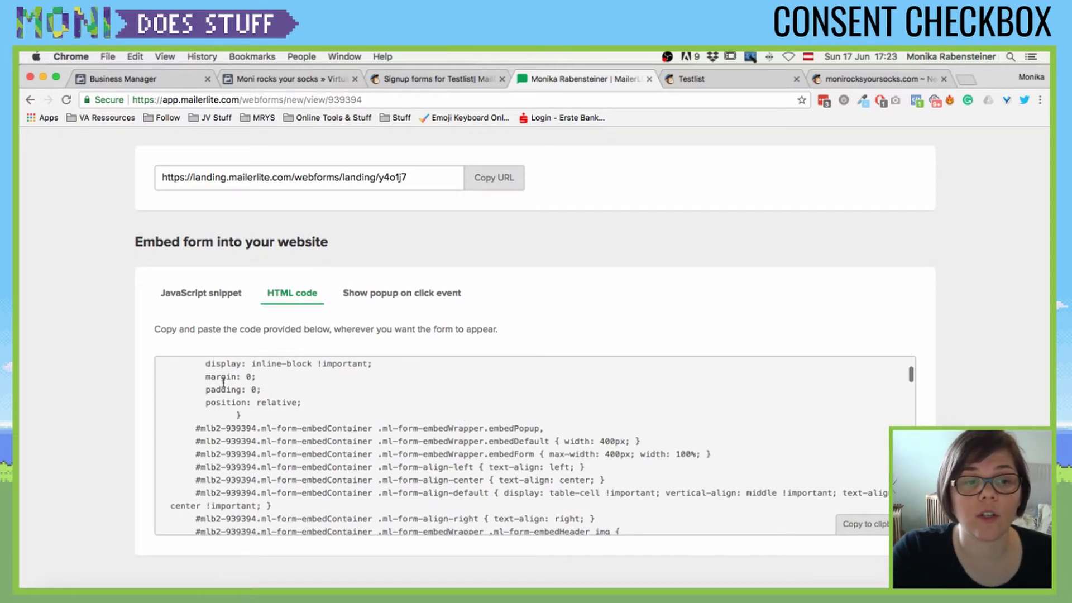
pyautogui.scroll(-3, 223, 383)
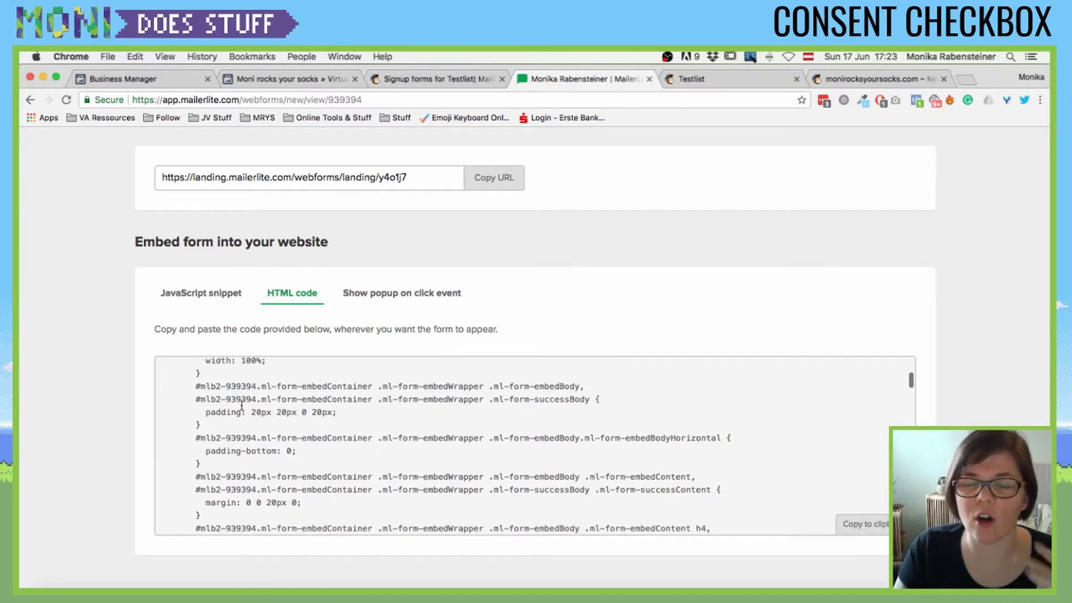
pyautogui.scroll(-12, 235, 398)
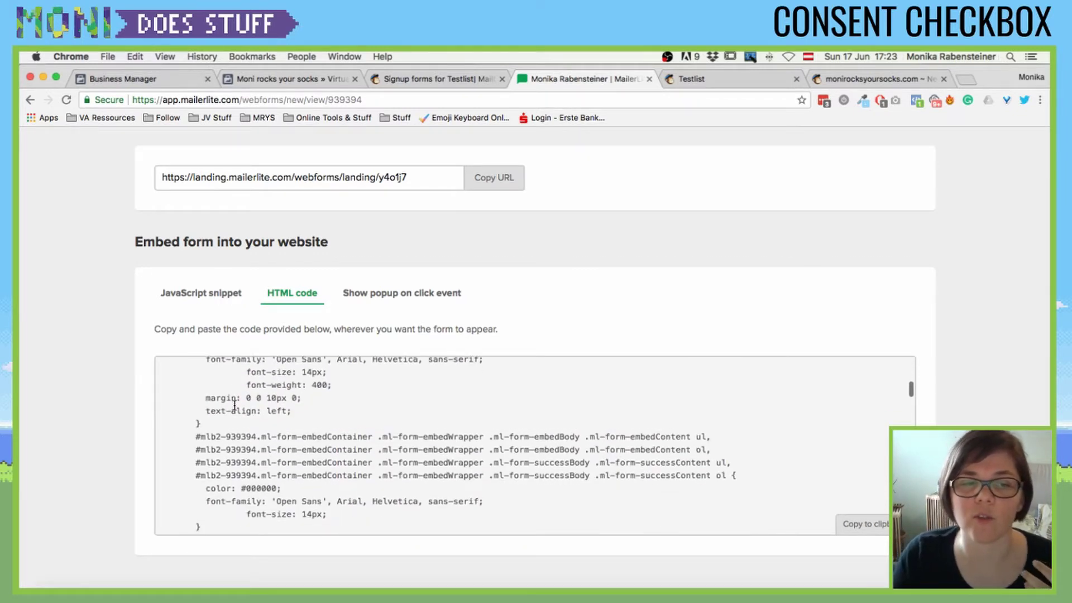
pyautogui.scroll(7, 235, 405)
pyautogui.scroll(-3, 189, 413)
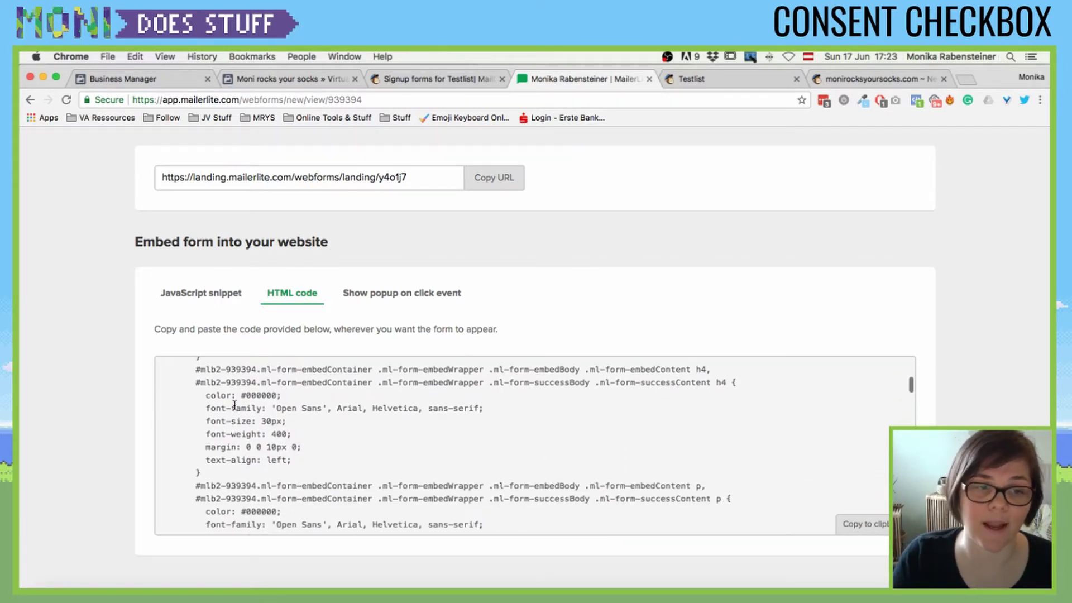
# - Highlight the Open Sans font-family and font-weight CSS lines, then review the rest of the code
pyautogui.moveTo(208, 410); pyautogui.dragTo(538, 409)
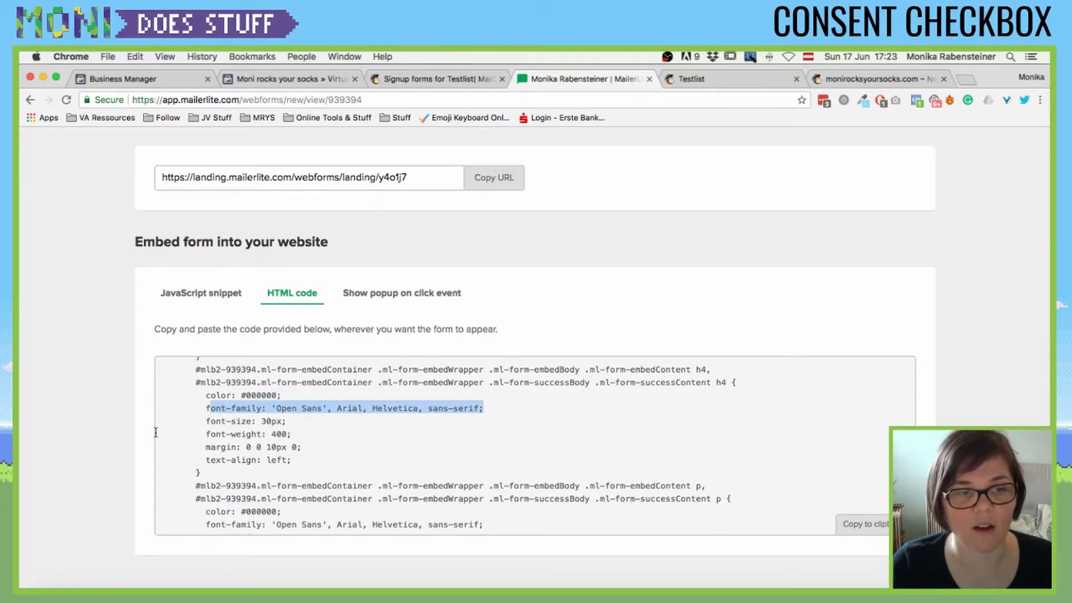
pyautogui.moveTo(208, 433); pyautogui.dragTo(333, 431)
pyautogui.click(190, 446)
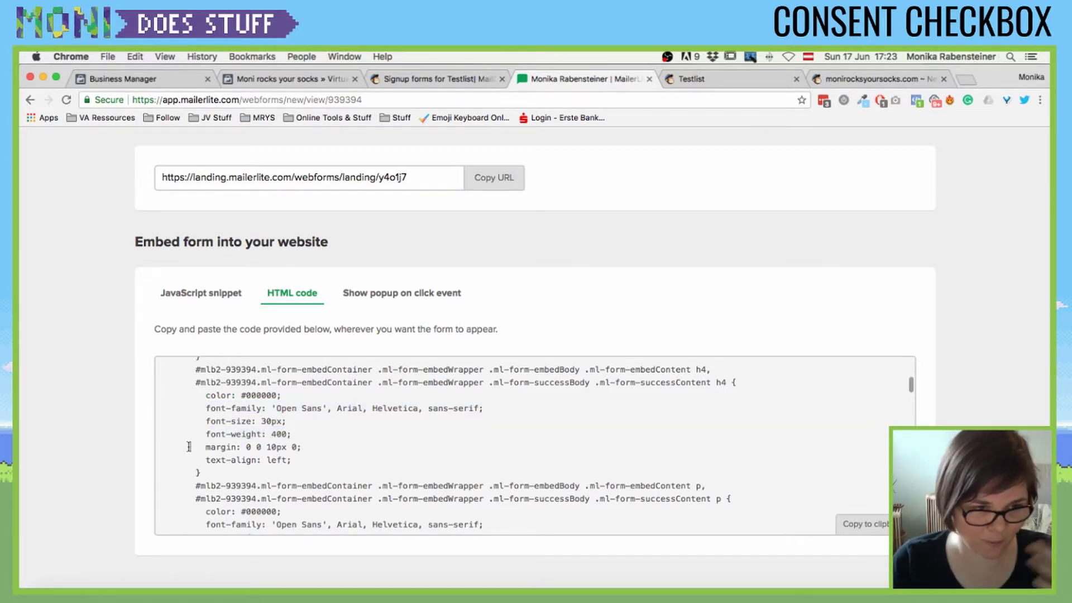
pyautogui.scroll(-6, 178, 440)
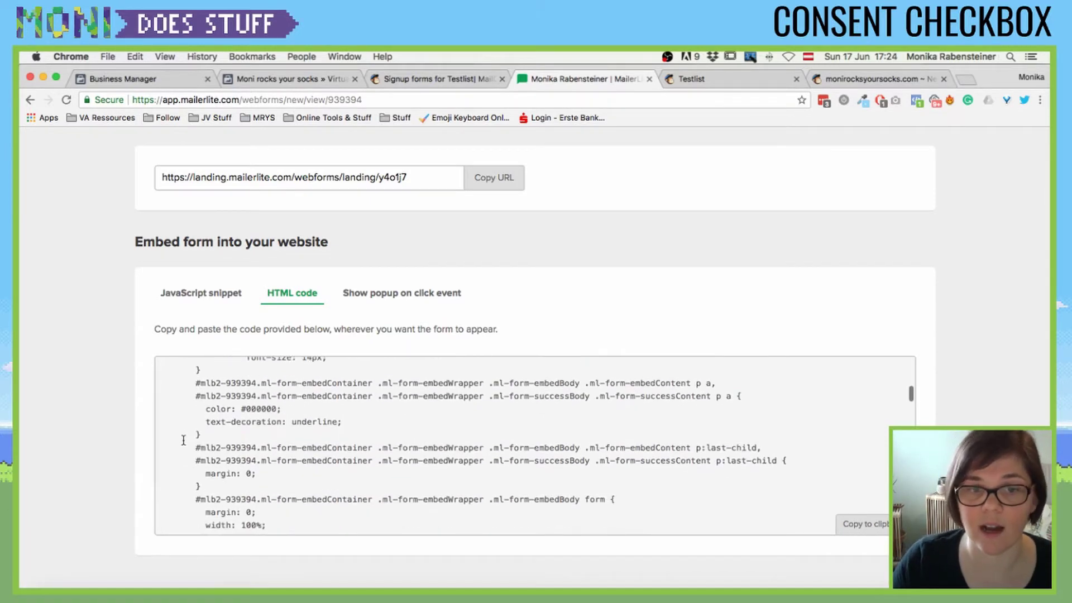
pyautogui.scroll(-5, 183, 440)
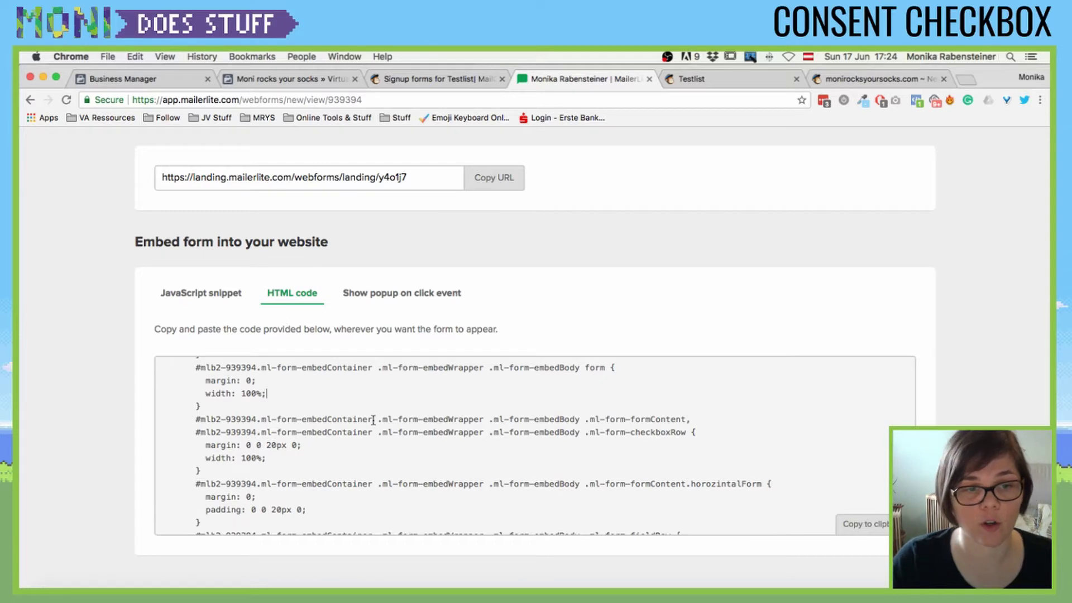
pyautogui.scroll(-3, 374, 420)
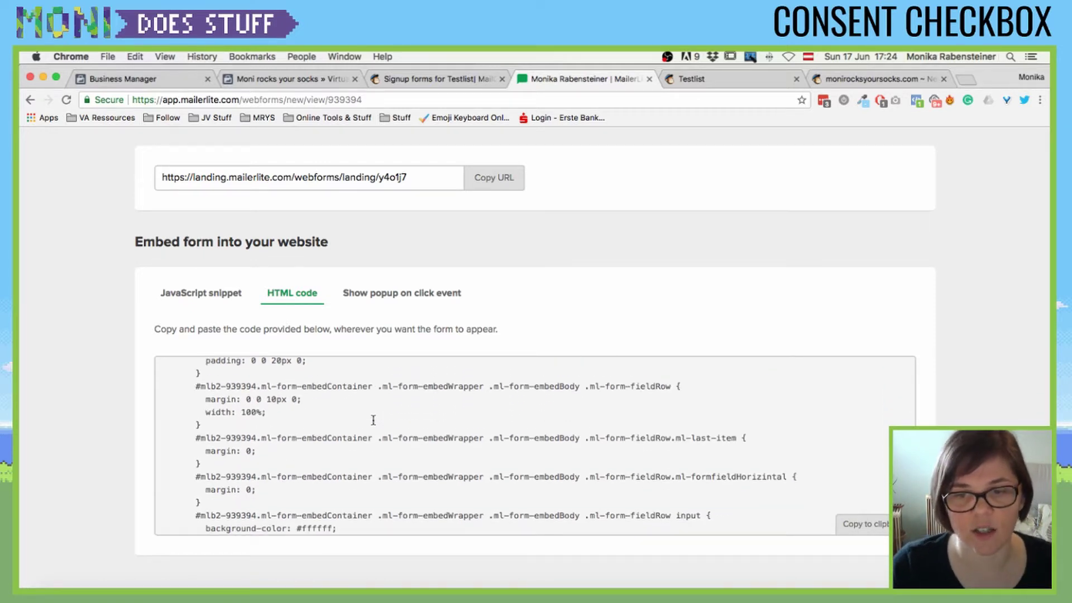
pyautogui.scroll(-5, 374, 420)
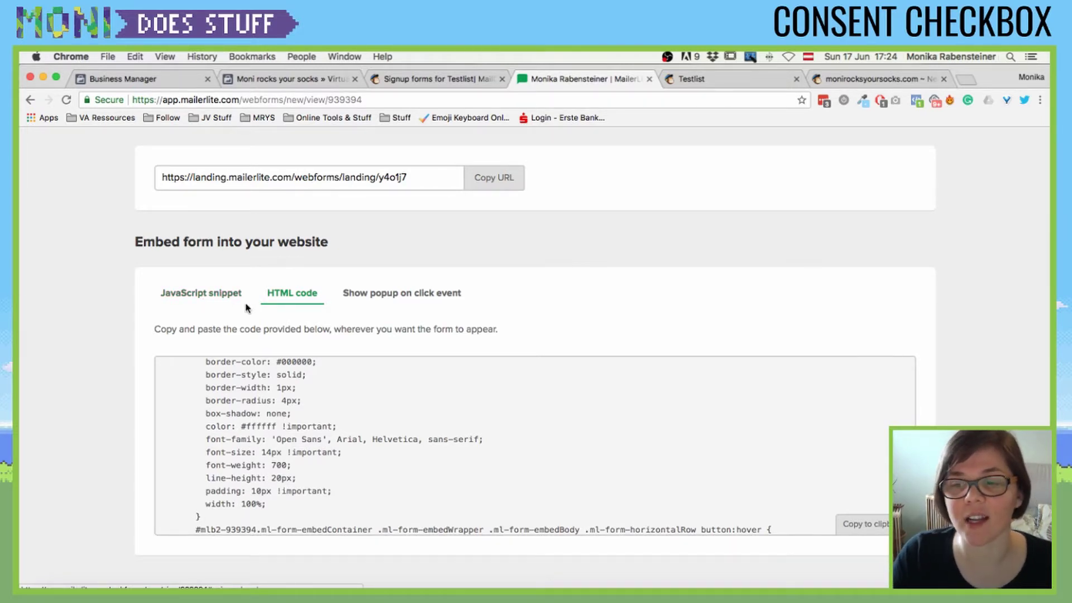
# - Return to the JavaScript snippet and select the whole MailerLite Universal script
pyautogui.click(216, 293)
pyautogui.scroll(-2, 172, 279)
pyautogui.moveTo(175, 307); pyautogui.dragTo(396, 432)
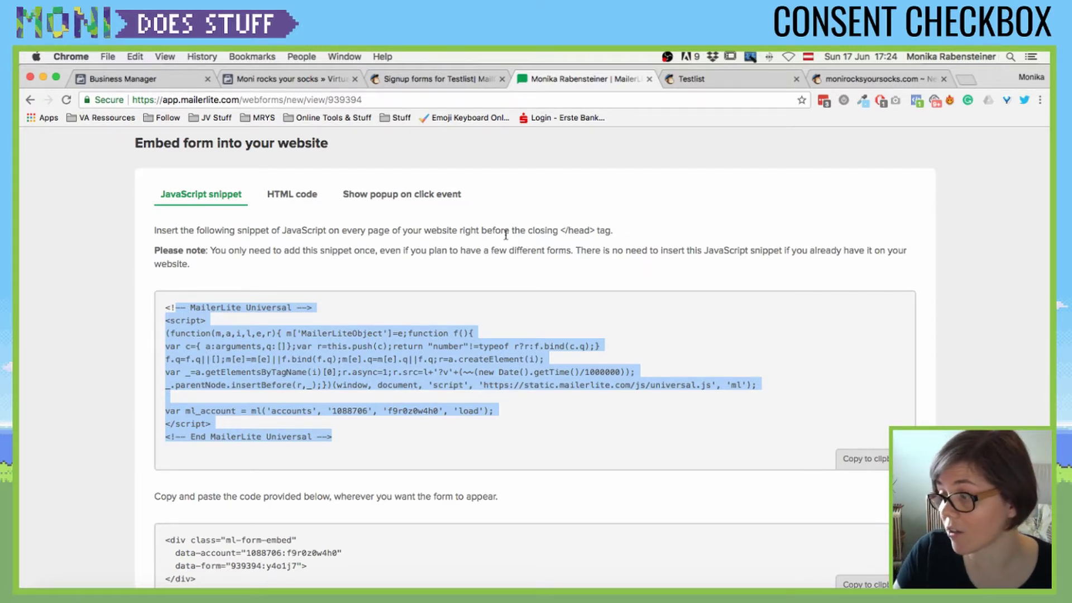
pyautogui.scroll(-2, 505, 234)
# - Select the form's <div class="ml-form-embed"> embed code for copying
pyautogui.click(169, 479)
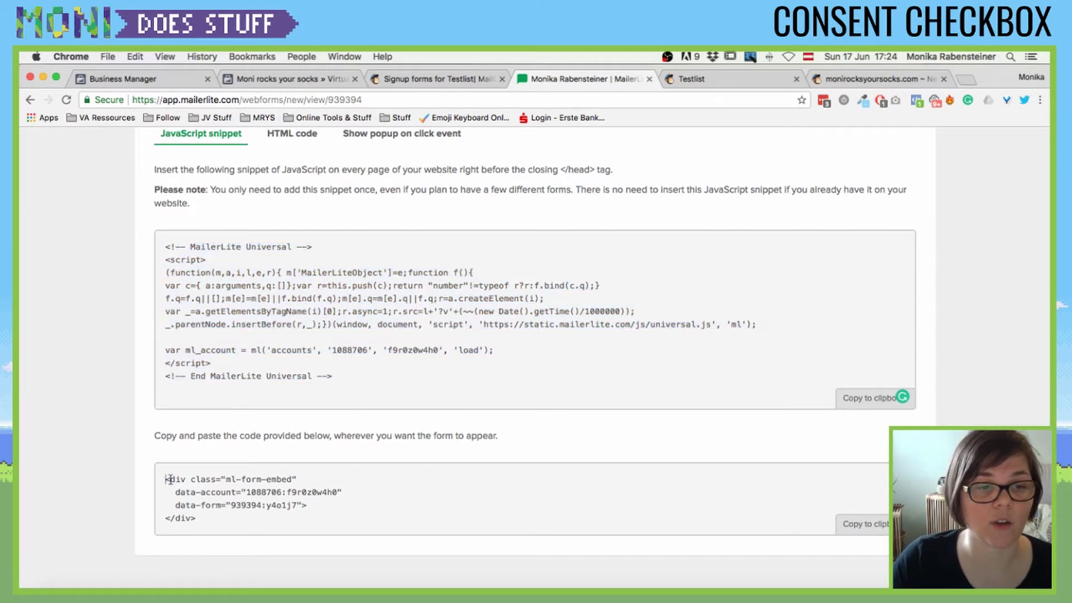
pyautogui.moveTo(170, 479); pyautogui.dragTo(258, 553)
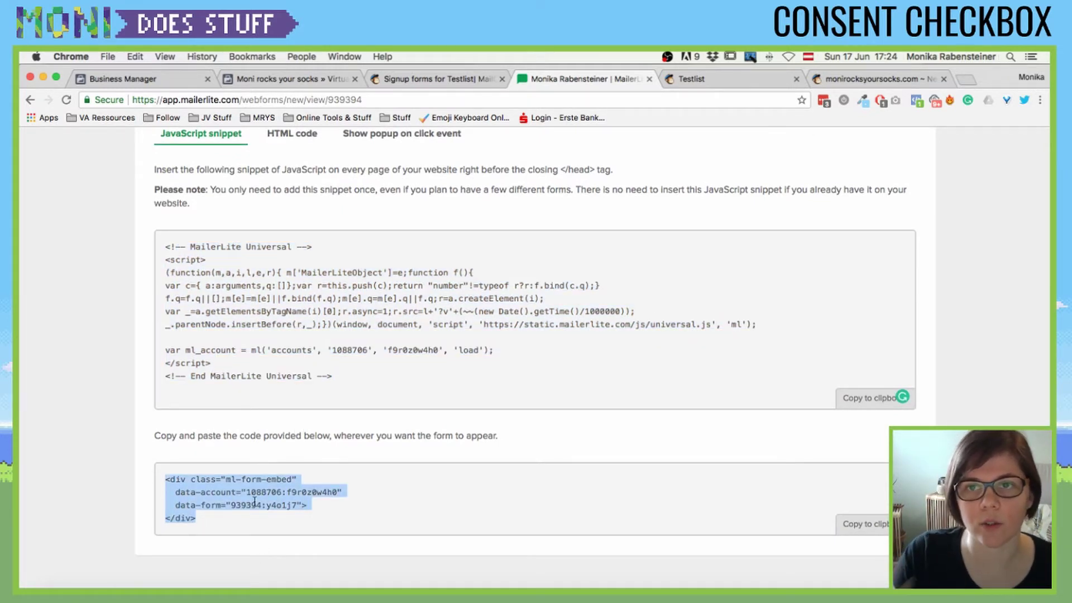
pyautogui.moveTo(338, 362); pyautogui.dragTo(150, 240)
pyautogui.moveTo(210, 363); pyautogui.dragTo(210, 282)
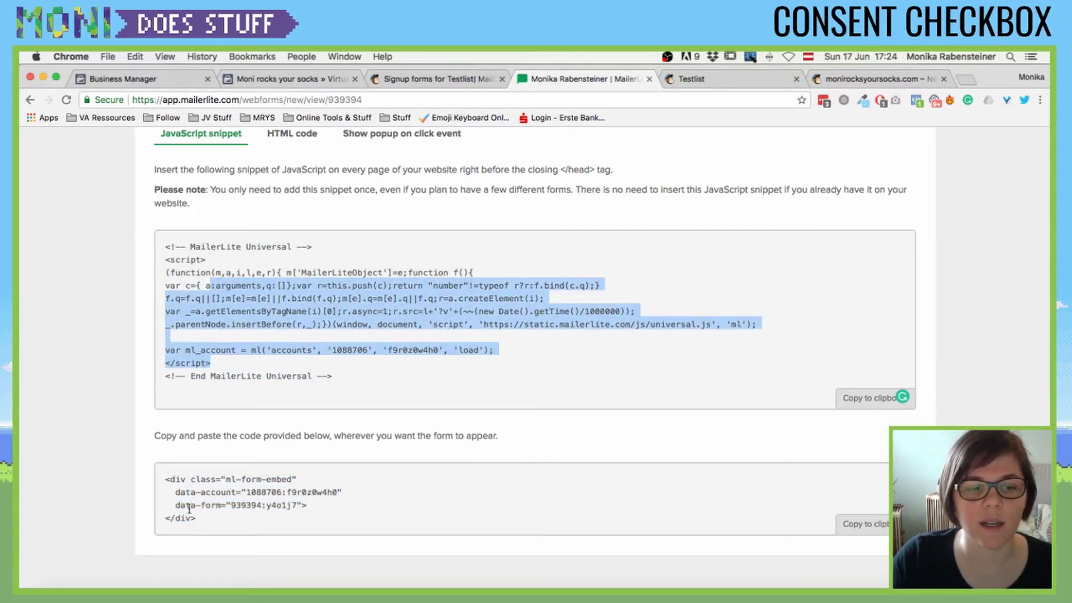
pyautogui.moveTo(168, 474); pyautogui.dragTo(238, 523)
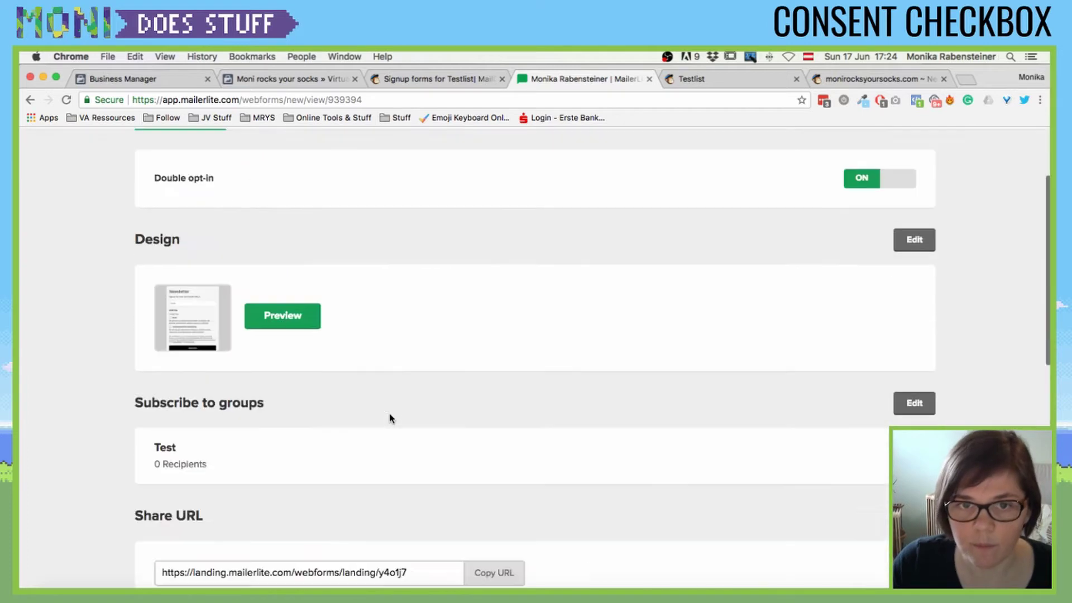
pyautogui.scroll(3, 397, 412)
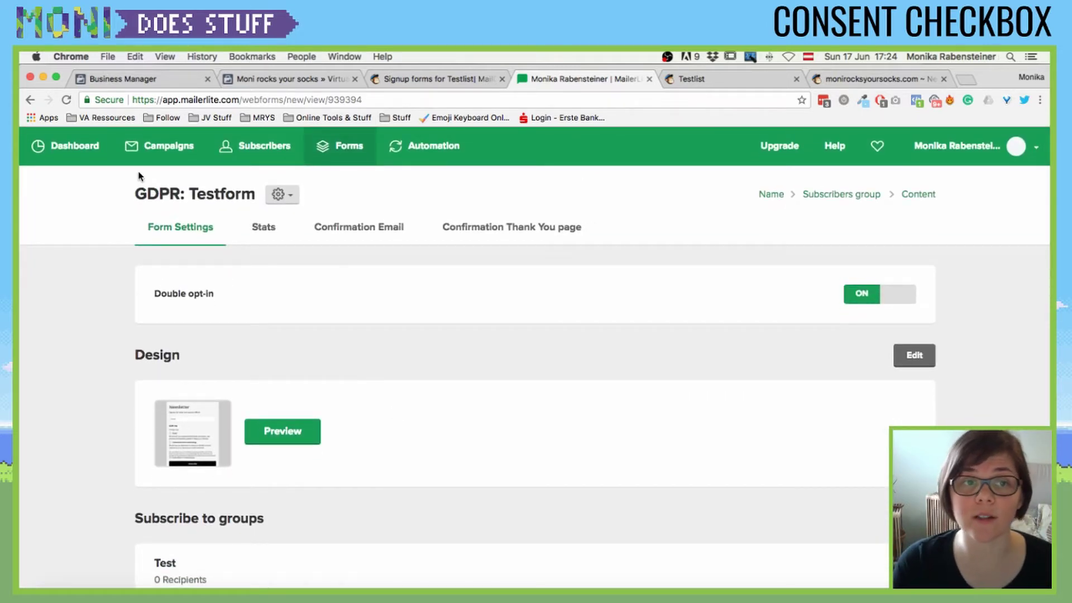
# - Scroll down to the JavaScript snippet and embed div code, then bring OBS to the front
pyautogui.scroll(-15, 239, 246)
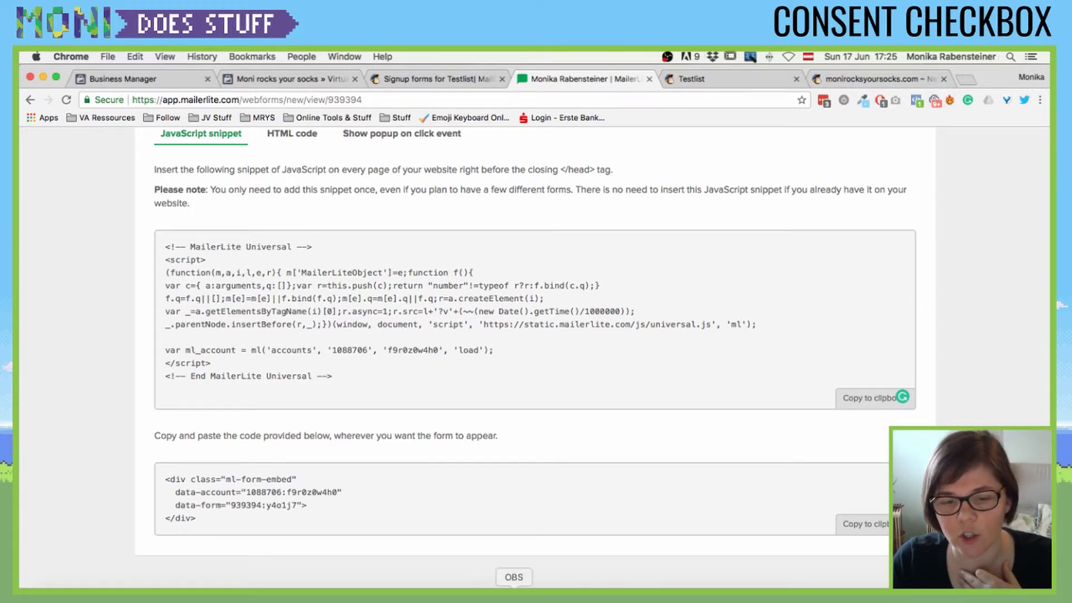
pyautogui.click(514, 592)
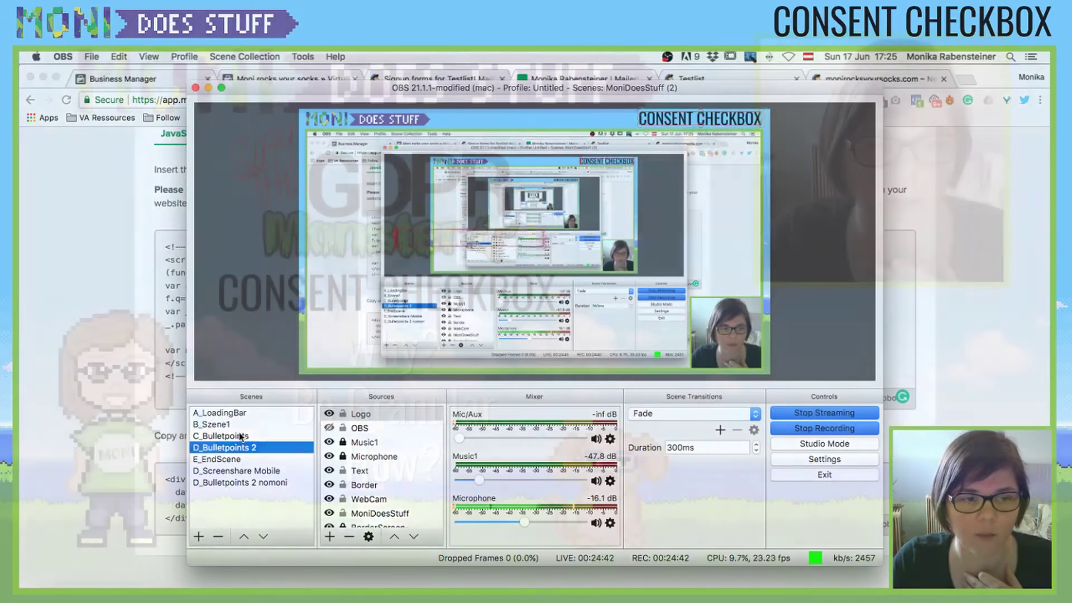